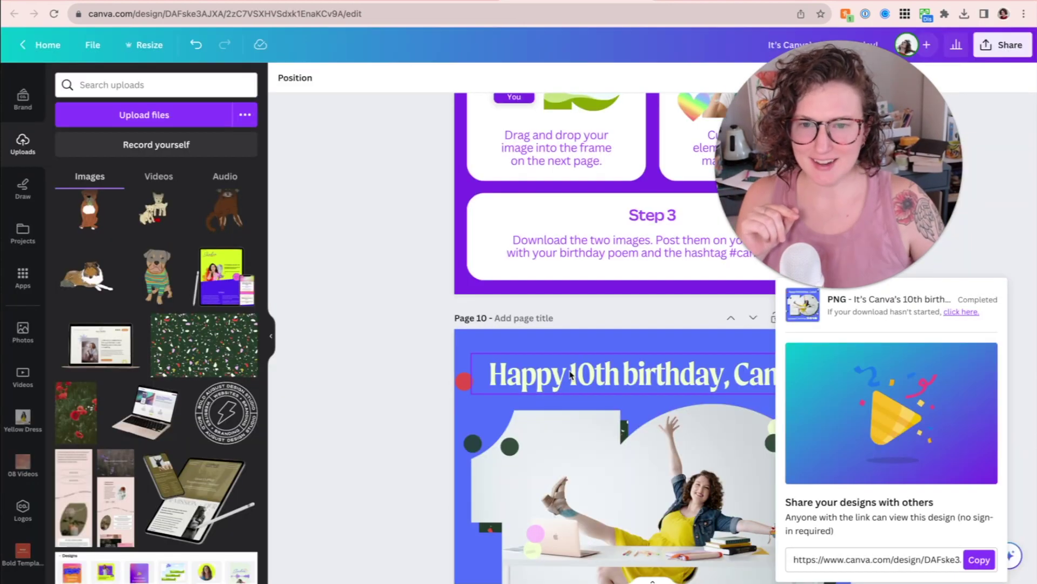
Close the finished PNG download panel on the 10th-birthday design.
{"action": "scroll", "coordinate": [810, 219], "scroll_direction": "up", "scroll_amount": 10}
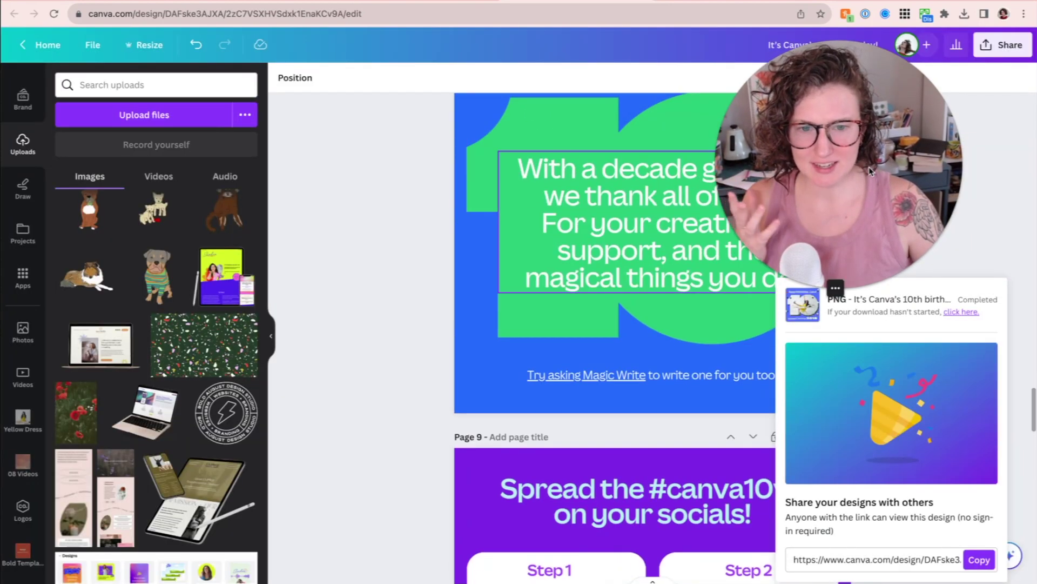
{"action": "left_click_drag", "start_coordinate": [869, 167], "coordinate": [189, 175]}
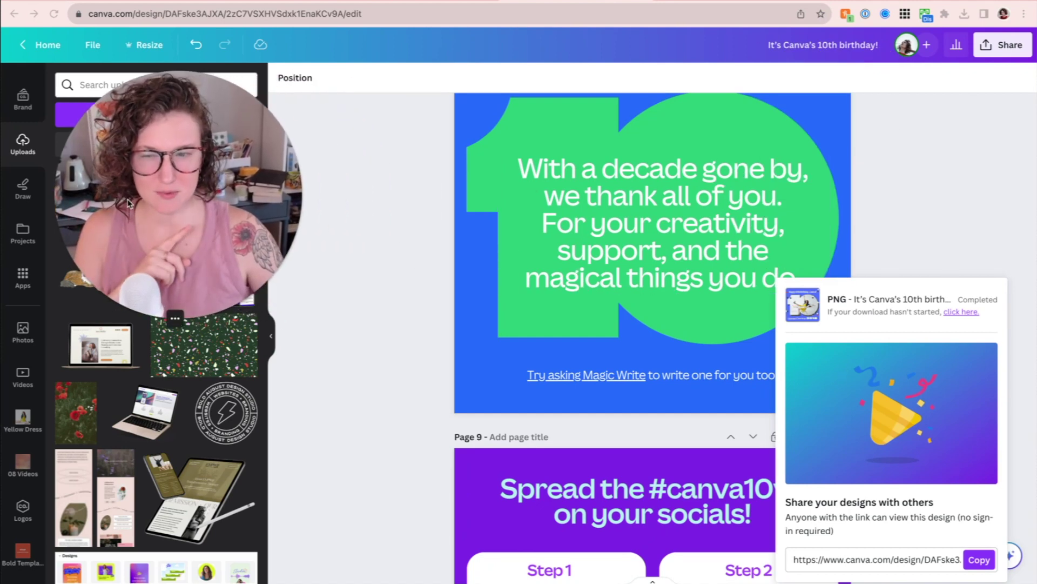
{"action": "left_click_drag", "start_coordinate": [129, 203], "coordinate": [288, 203]}
{"action": "left_click", "coordinate": [689, 233]}
Scroll up and down through the design's pages.
{"action": "scroll", "coordinate": [660, 211], "scroll_direction": "up", "scroll_amount": 1}
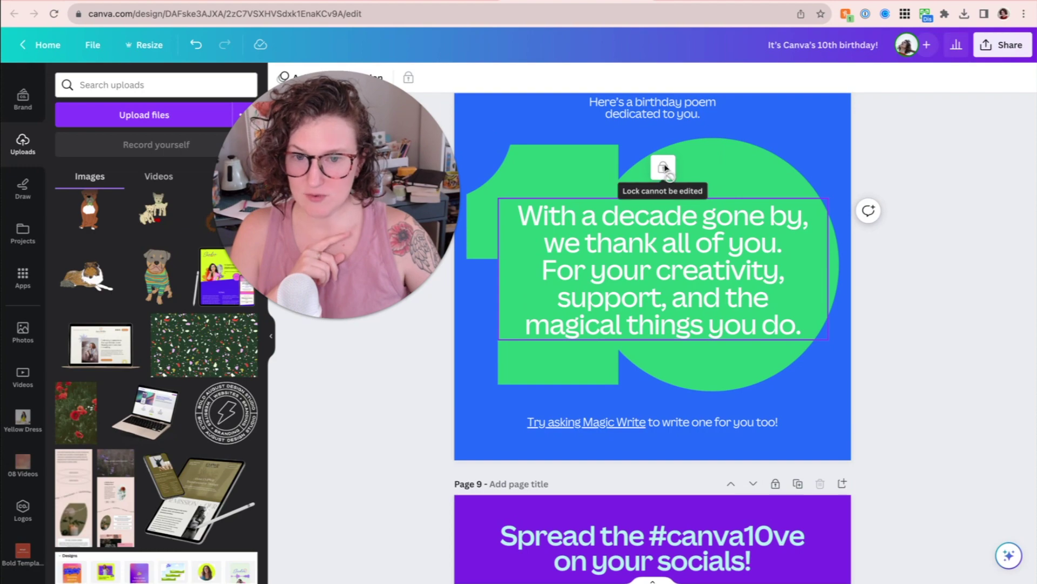
{"action": "scroll", "coordinate": [625, 239], "scroll_direction": "down", "scroll_amount": 15}
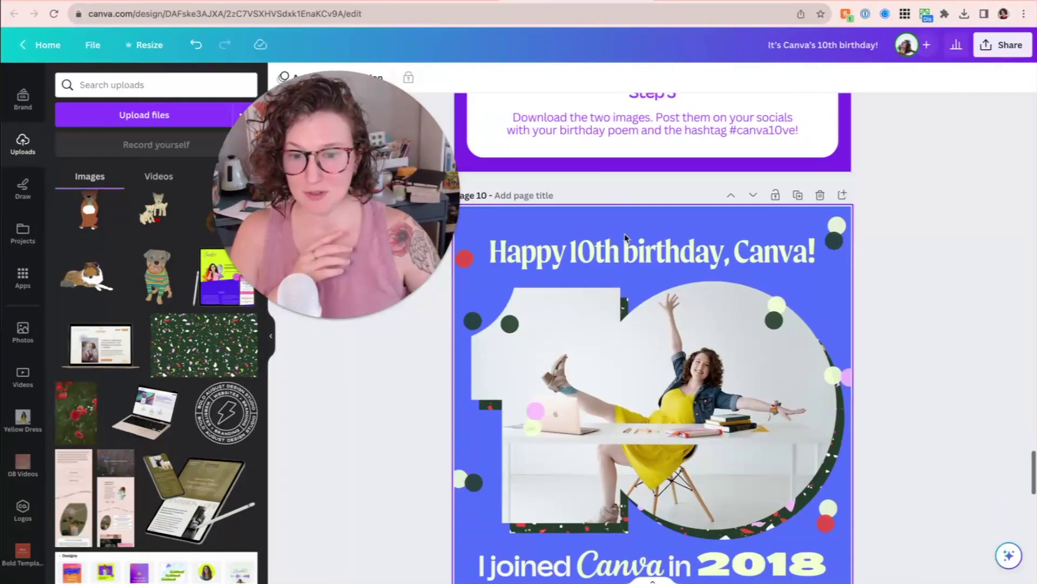
{"action": "scroll", "coordinate": [625, 238], "scroll_direction": "up", "scroll_amount": 1}
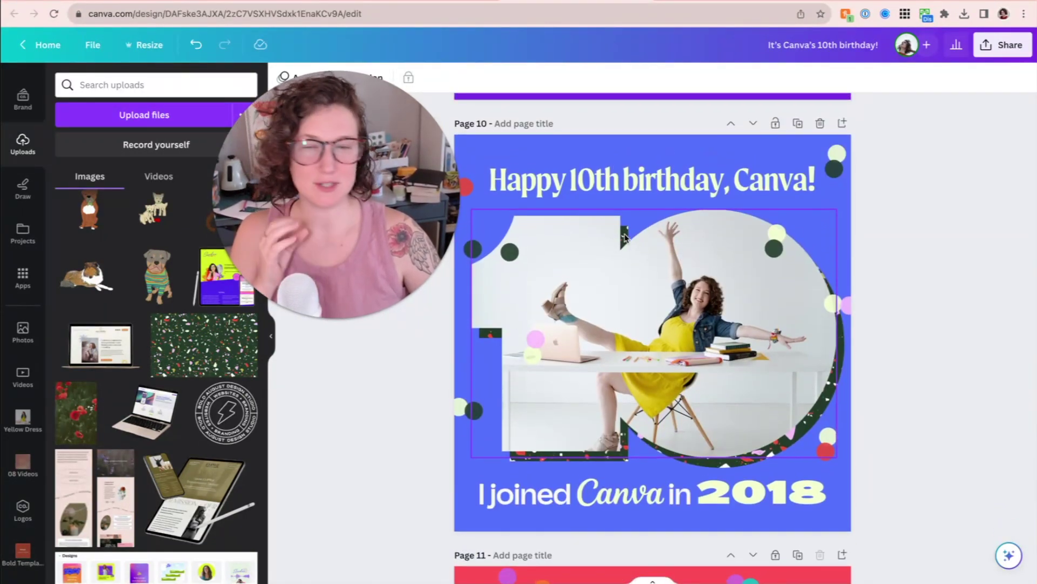
{"action": "scroll", "coordinate": [626, 236], "scroll_direction": "up", "scroll_amount": 20}
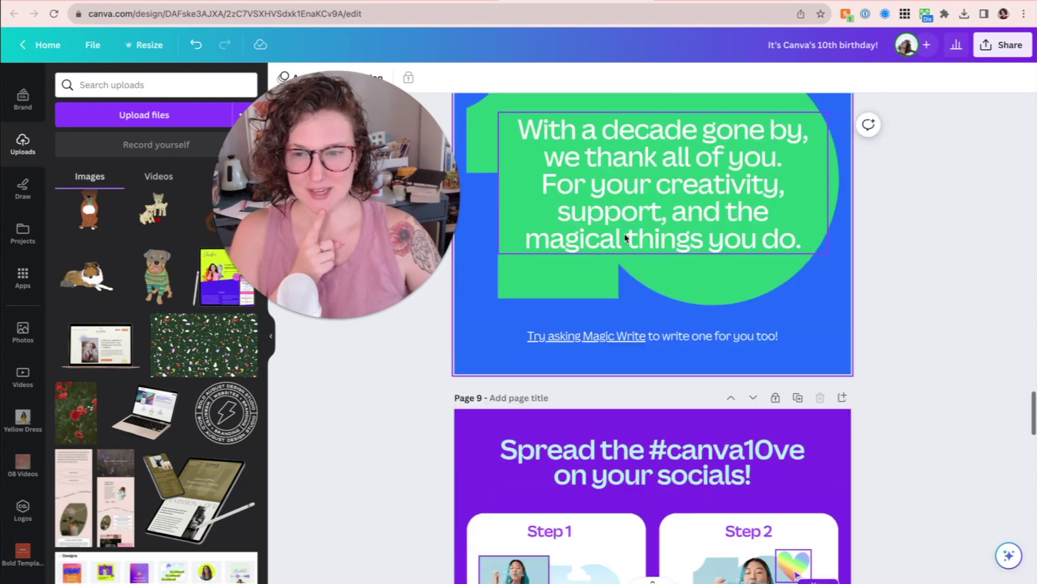
{"action": "scroll", "coordinate": [626, 238], "scroll_direction": "up", "scroll_amount": 20}
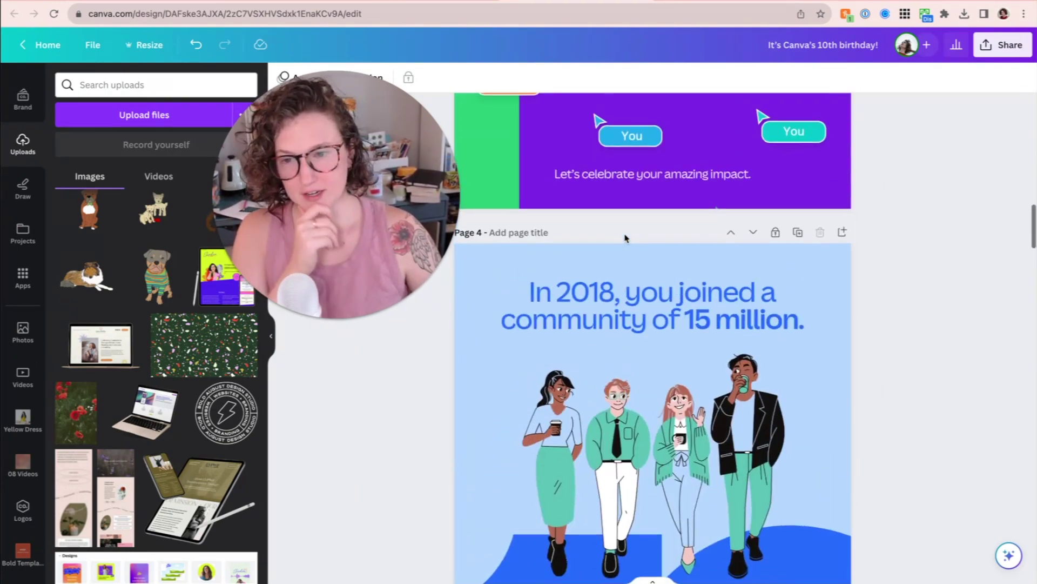
{"action": "scroll", "coordinate": [626, 238], "scroll_direction": "up", "scroll_amount": 8}
{"action": "scroll", "coordinate": [665, 236], "scroll_direction": "down", "scroll_amount": 20}
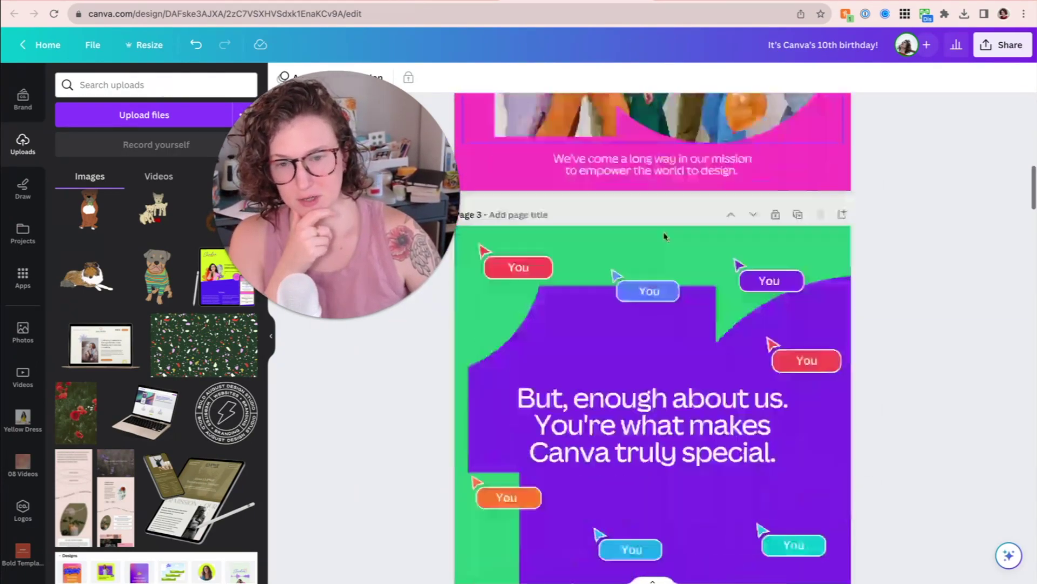
{"action": "scroll", "coordinate": [665, 236], "scroll_direction": "down", "scroll_amount": 15}
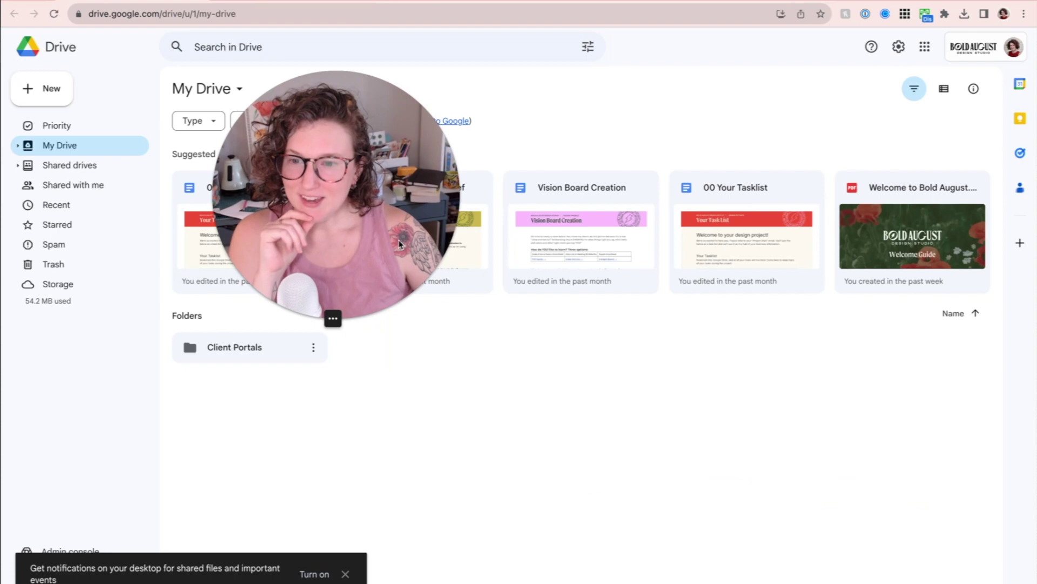
Bring up the Google Docs Header Templates design, then switch to the Google Drive tab.
{"action": "left_click_drag", "start_coordinate": [362, 242], "coordinate": [796, 397]}
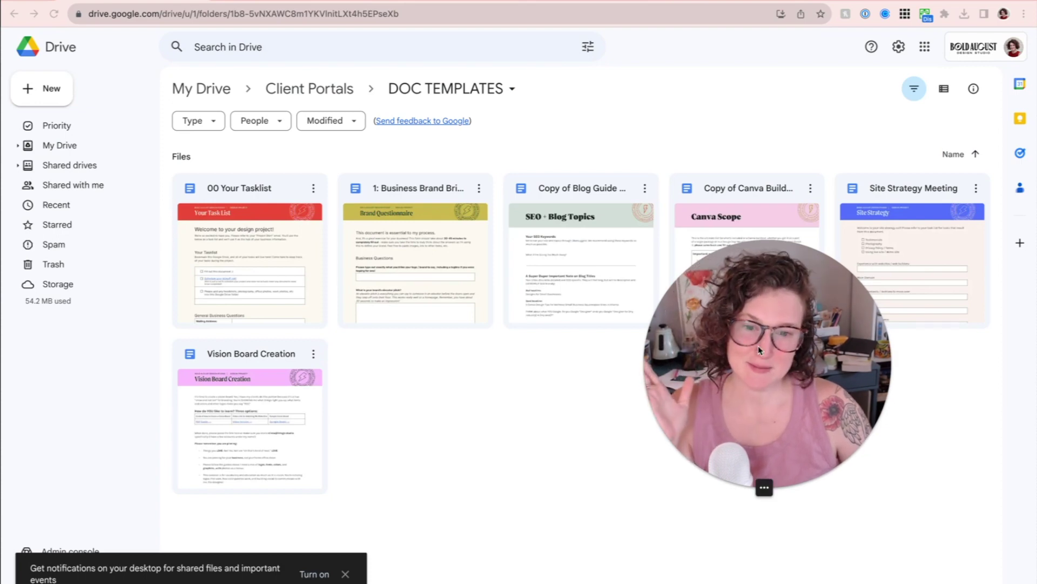
Go into Client Portals > DOC TEMPLATES and open the Vision Board Creation document.
{"action": "left_click_drag", "start_coordinate": [767, 357], "coordinate": [594, 368]}
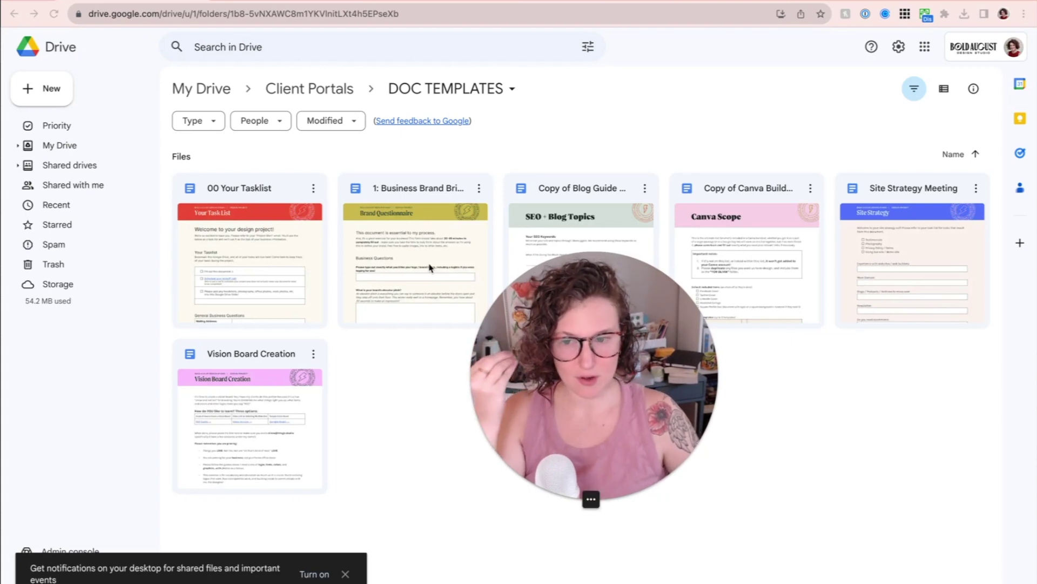
{"action": "double_click", "coordinate": [241, 439]}
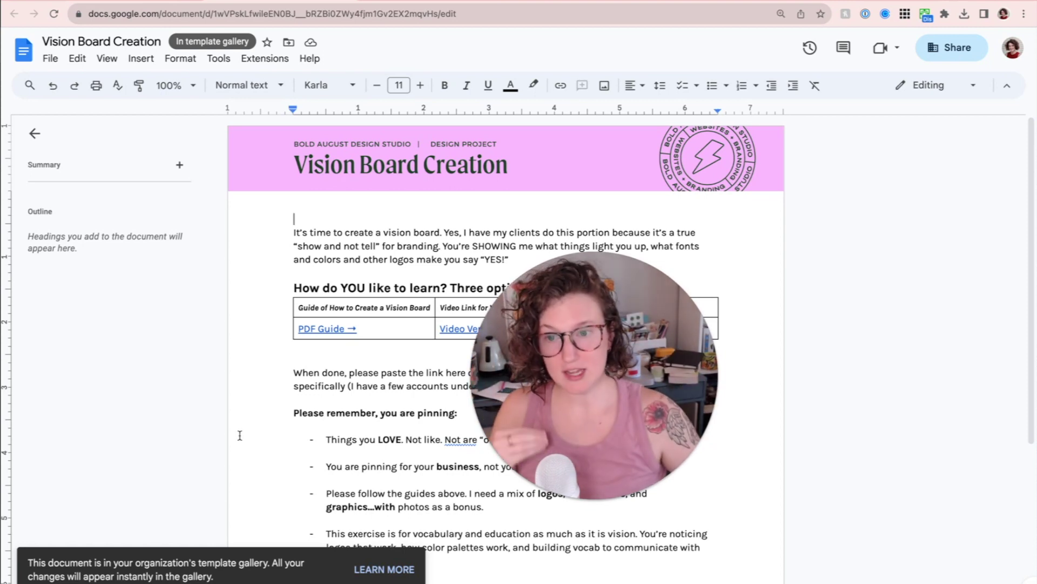
Scroll down the Vision Board Creation doc and back up to its pink header banner.
{"action": "mouse_move", "coordinate": [603, 348]}
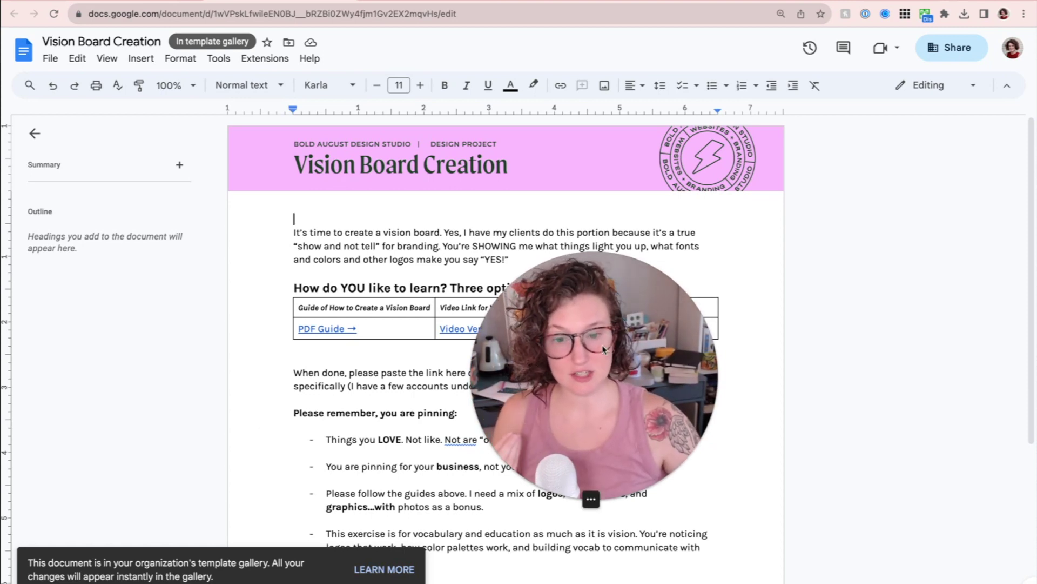
{"action": "left_click_drag", "start_coordinate": [603, 348], "coordinate": [759, 274]}
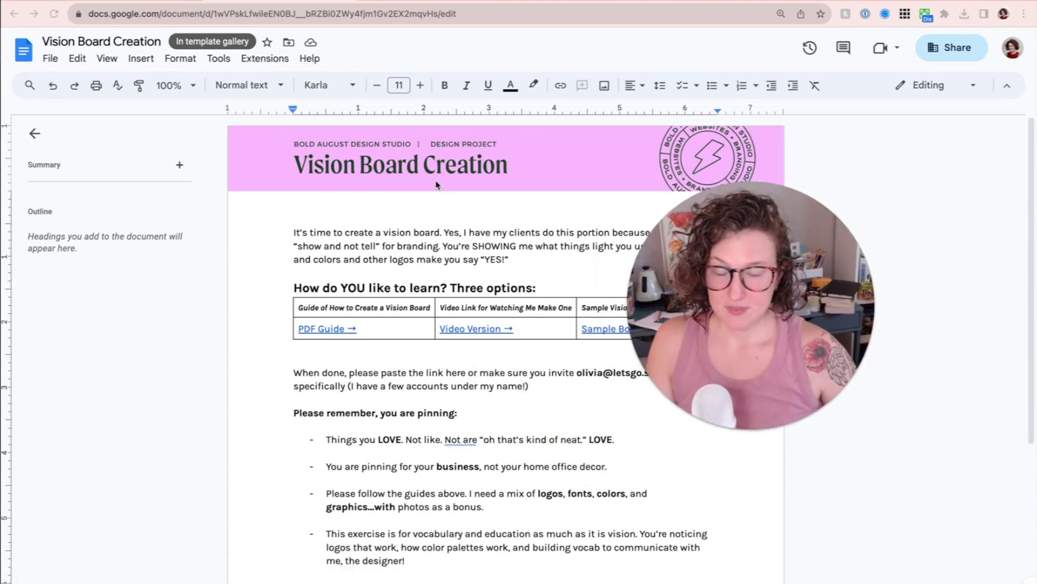
{"action": "scroll", "coordinate": [435, 243], "scroll_direction": "down", "scroll_amount": 5}
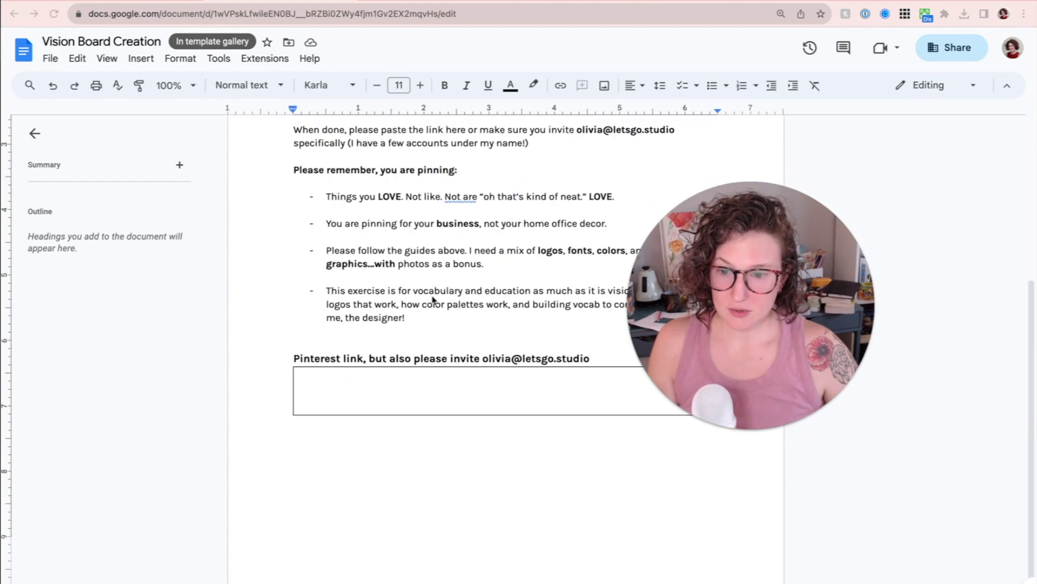
{"action": "scroll", "coordinate": [432, 300], "scroll_direction": "up", "scroll_amount": 5}
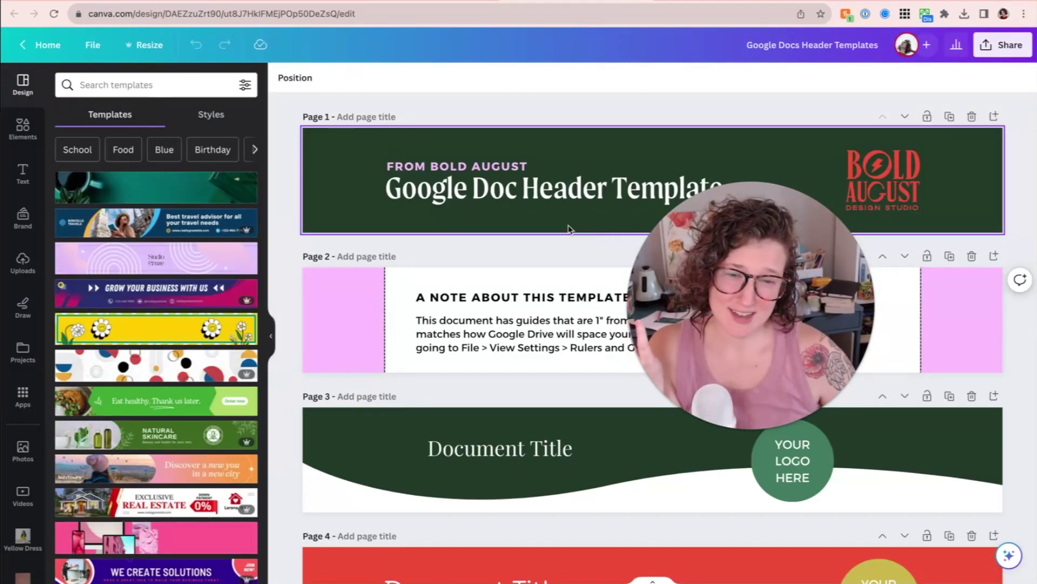
{"action": "scroll", "coordinate": [568, 227], "scroll_direction": "down", "scroll_amount": 1}
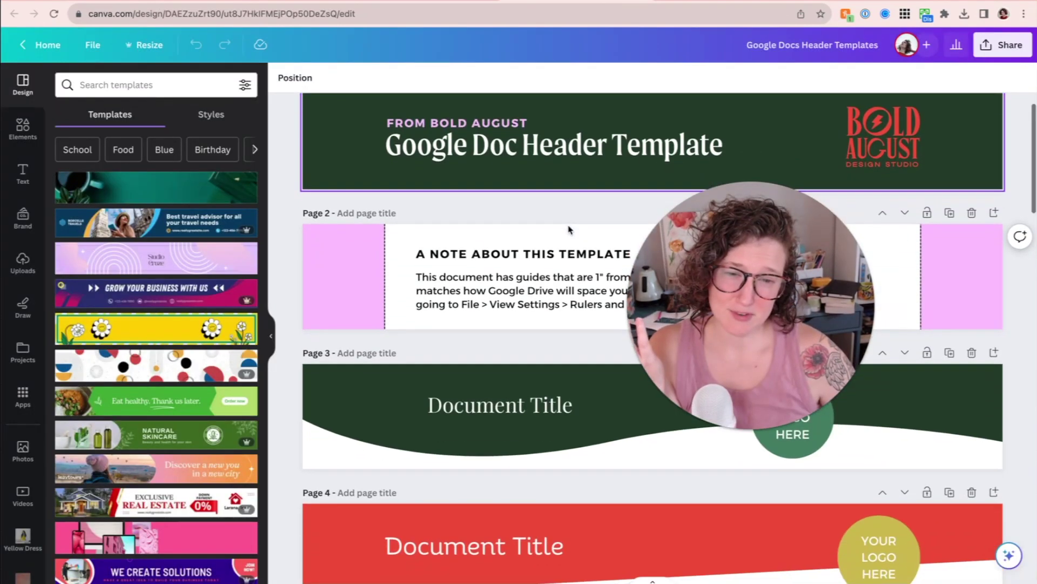
{"action": "scroll", "coordinate": [568, 229], "scroll_direction": "down", "scroll_amount": 3}
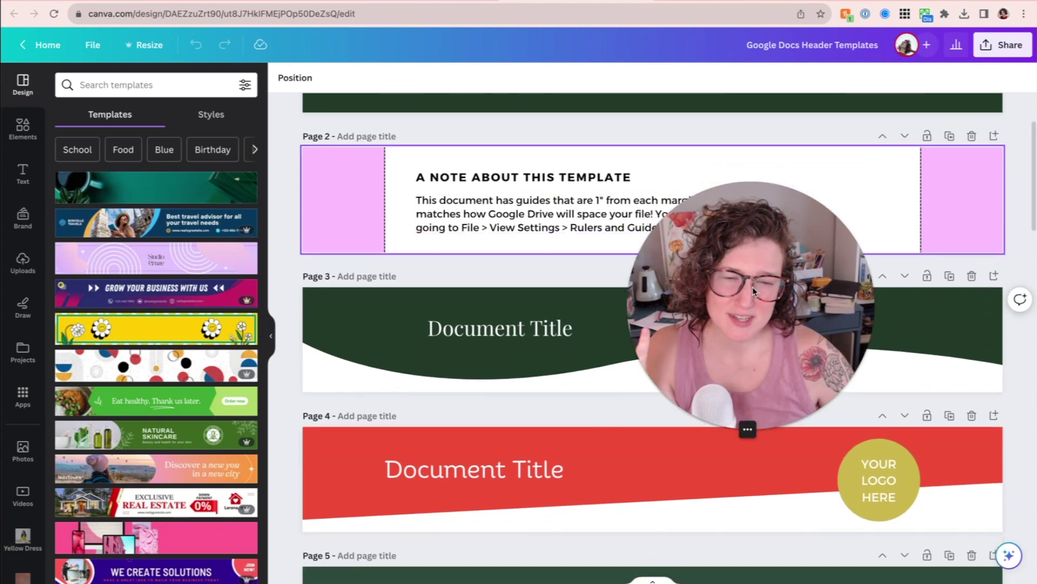
{"action": "left_click", "coordinate": [505, 275]}
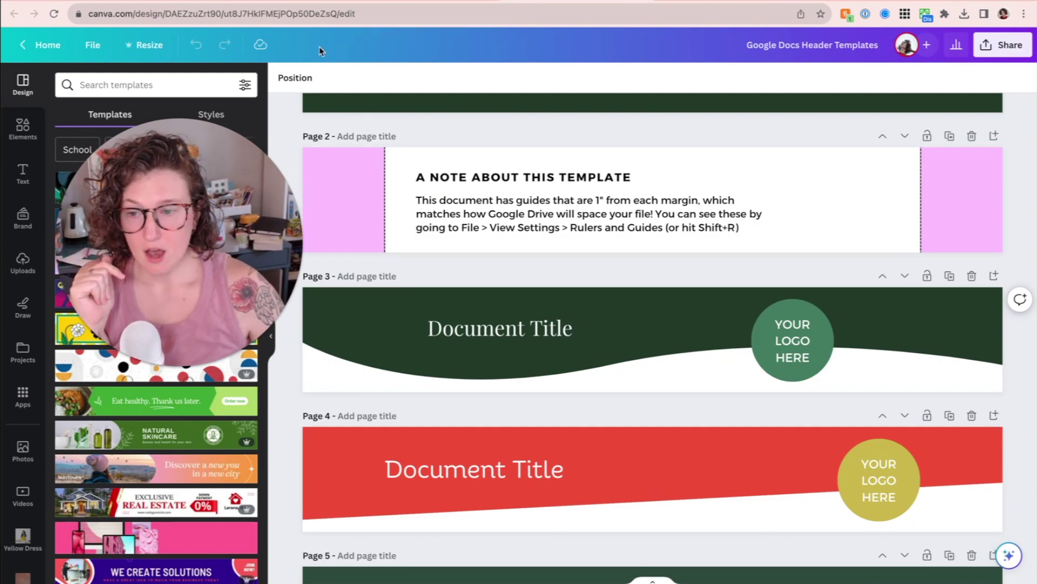
{"action": "scroll", "coordinate": [604, 225], "scroll_direction": "down", "scroll_amount": 10}
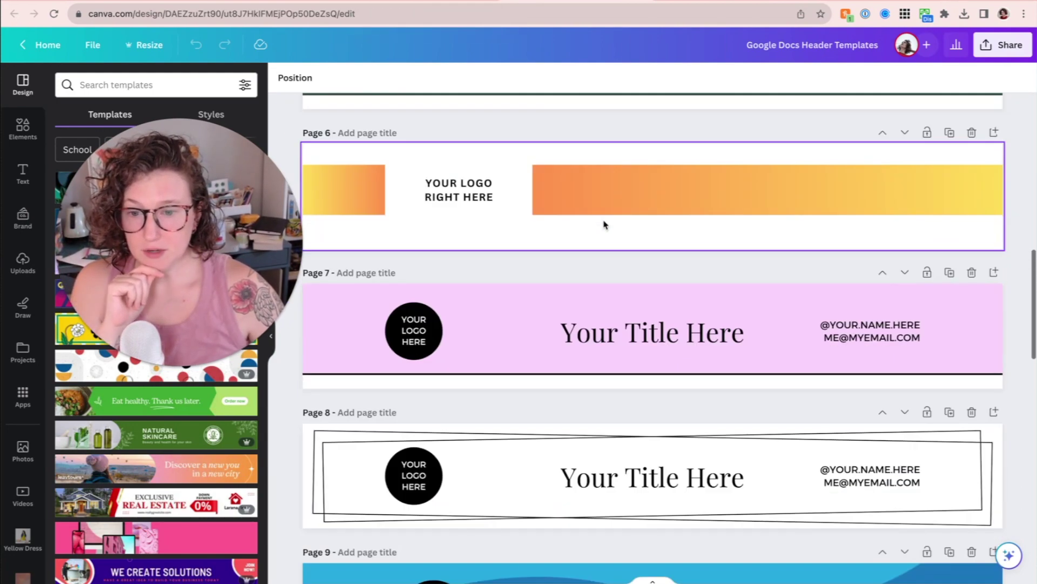
{"action": "scroll", "coordinate": [604, 224], "scroll_direction": "down", "scroll_amount": 4}
{"action": "scroll", "coordinate": [604, 224], "scroll_direction": "up", "scroll_amount": 9}
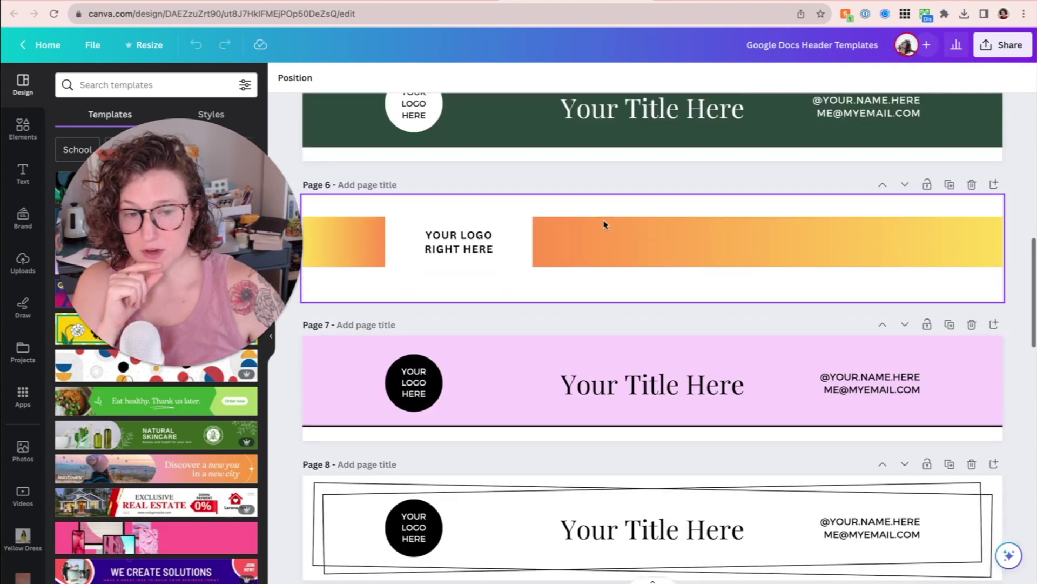
{"action": "scroll", "coordinate": [604, 224], "scroll_direction": "up", "scroll_amount": 7}
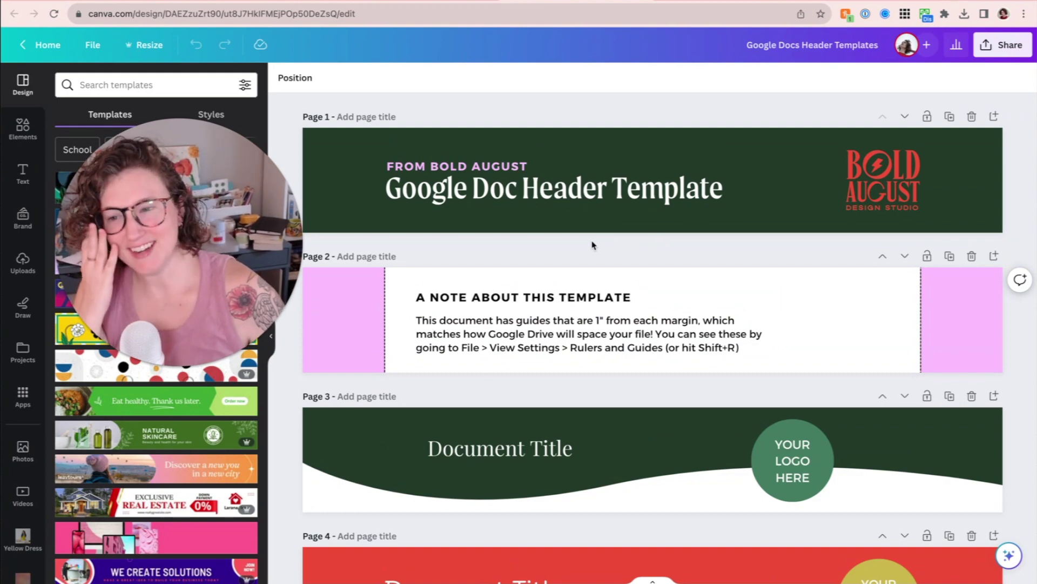
{"action": "scroll", "coordinate": [535, 242], "scroll_direction": "down", "scroll_amount": 12}
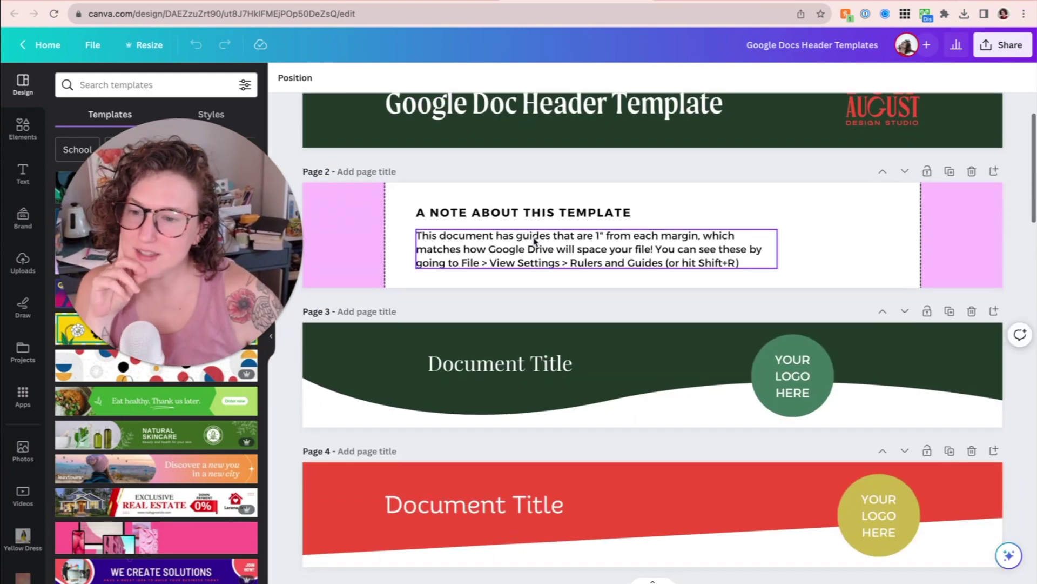
{"action": "scroll", "coordinate": [535, 241], "scroll_direction": "down", "scroll_amount": 1}
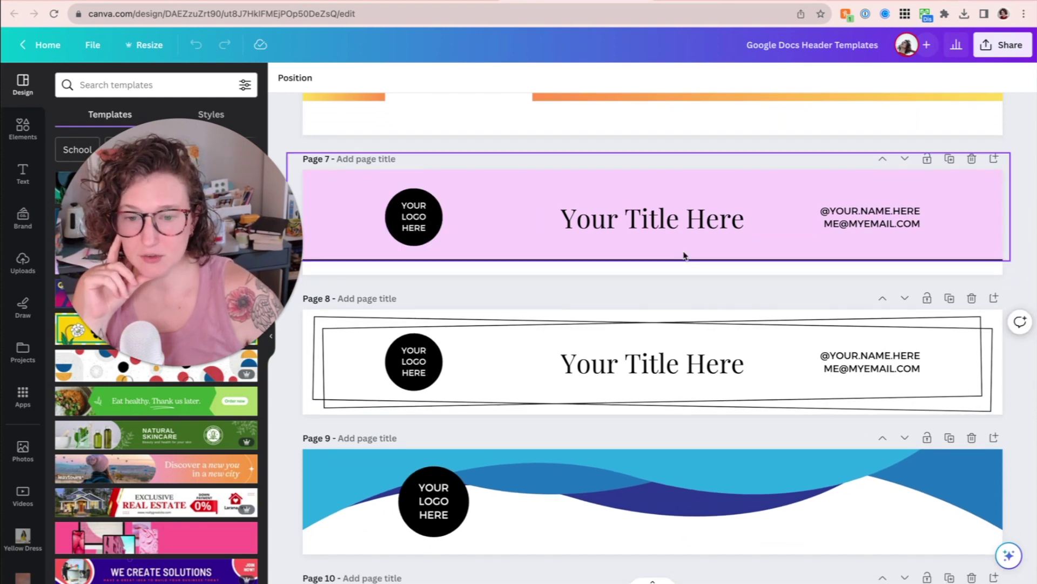
{"action": "scroll", "coordinate": [683, 255], "scroll_direction": "down", "scroll_amount": 3}
Check the title and logo elements on pages 7 and 8, then scroll to page 11.
{"action": "left_click", "coordinate": [597, 303]}
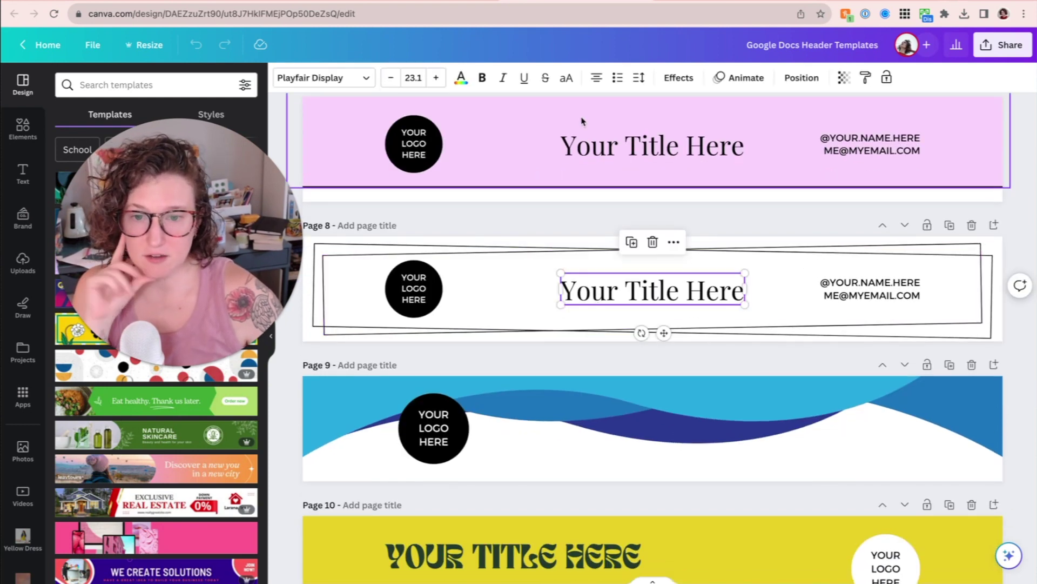
{"action": "left_click", "coordinate": [585, 136]}
{"action": "left_click", "coordinate": [408, 153]}
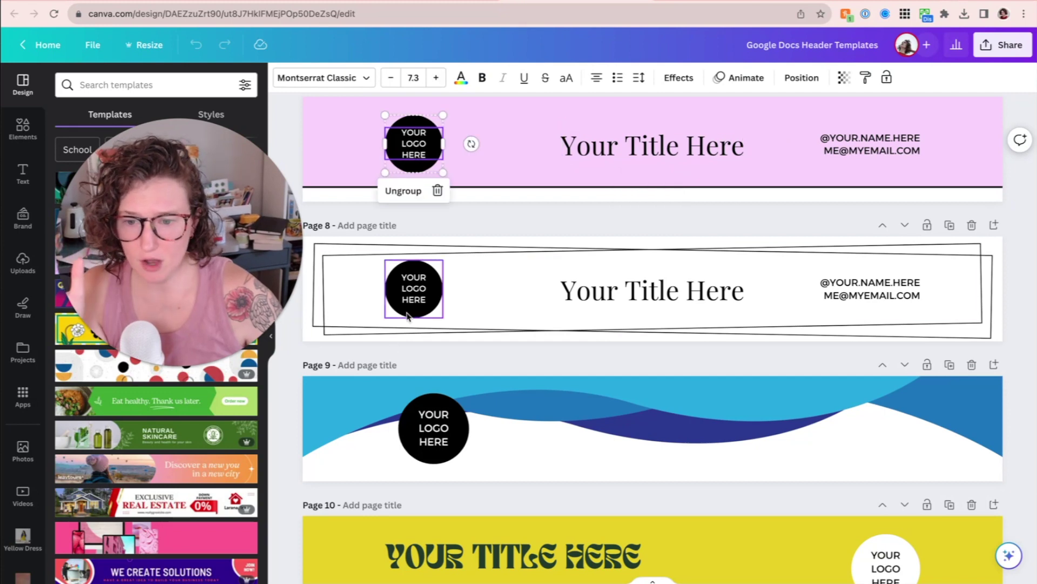
{"action": "scroll", "coordinate": [408, 316], "scroll_direction": "down", "scroll_amount": 1}
{"action": "scroll", "coordinate": [454, 409], "scroll_direction": "down", "scroll_amount": 1}
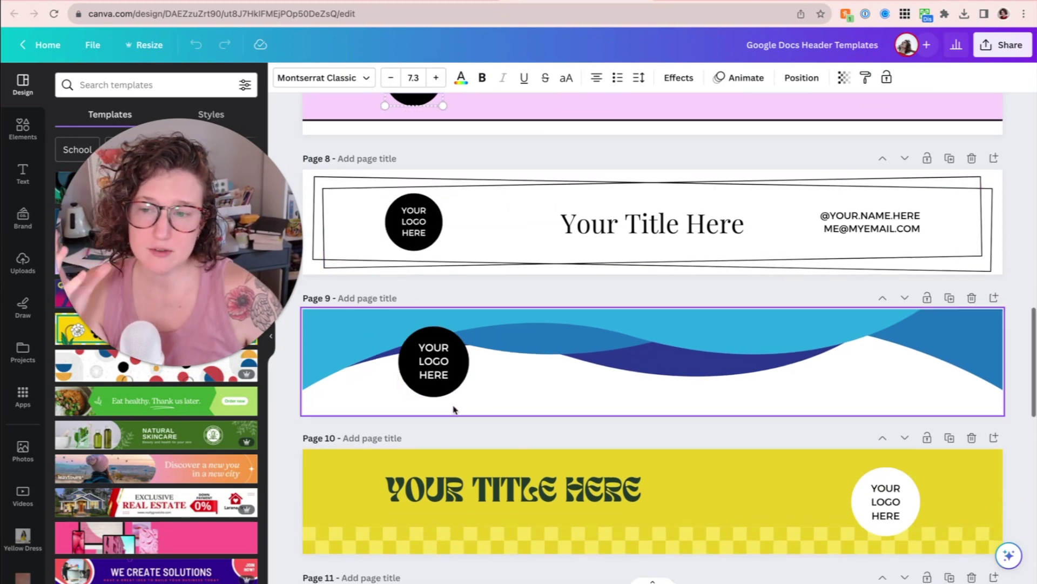
{"action": "scroll", "coordinate": [885, 454], "scroll_direction": "down", "scroll_amount": 1}
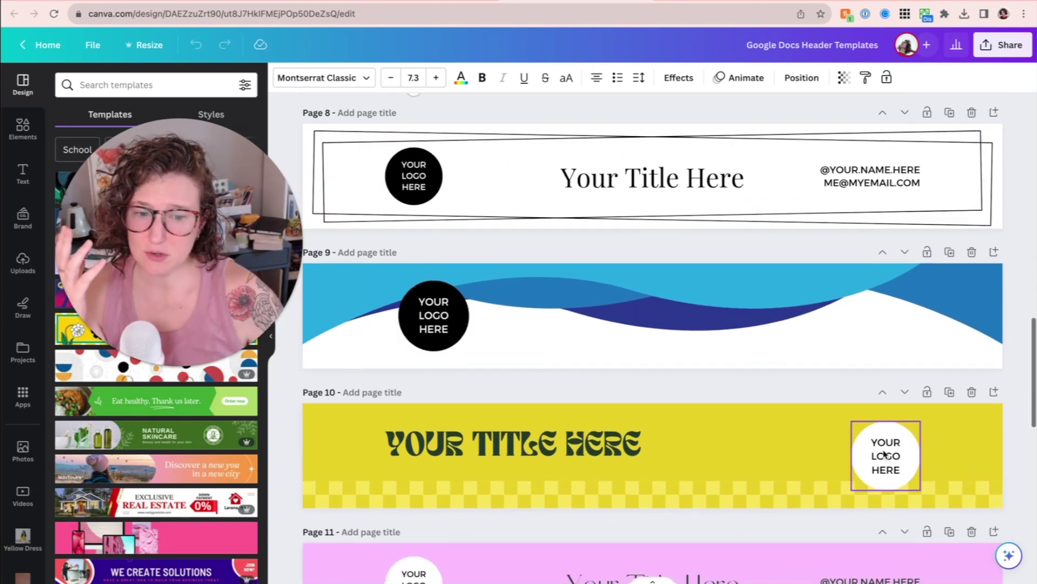
{"action": "scroll", "coordinate": [696, 444], "scroll_direction": "down", "scroll_amount": 1}
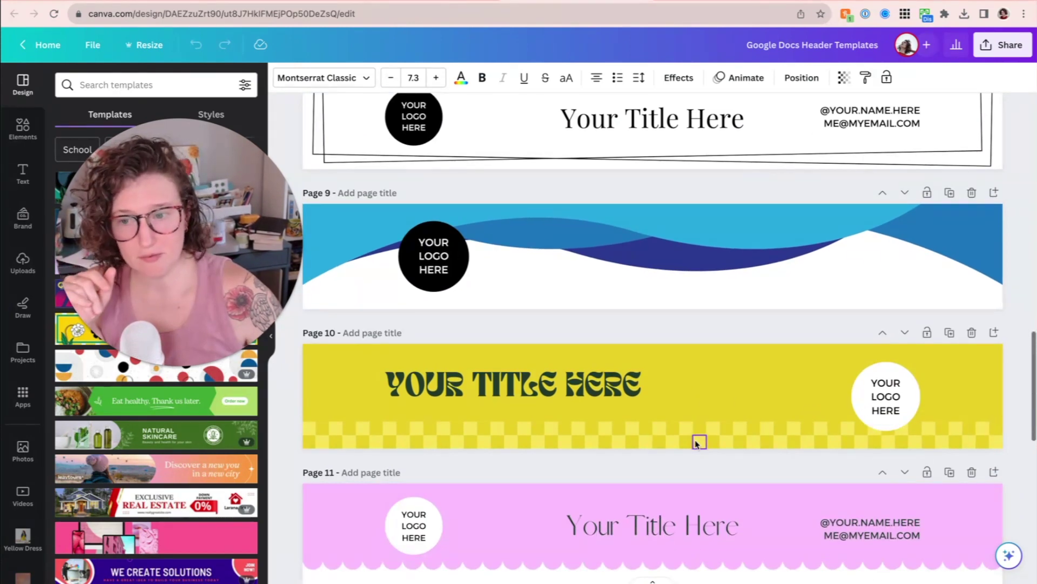
{"action": "scroll", "coordinate": [696, 444], "scroll_direction": "down", "scroll_amount": 2}
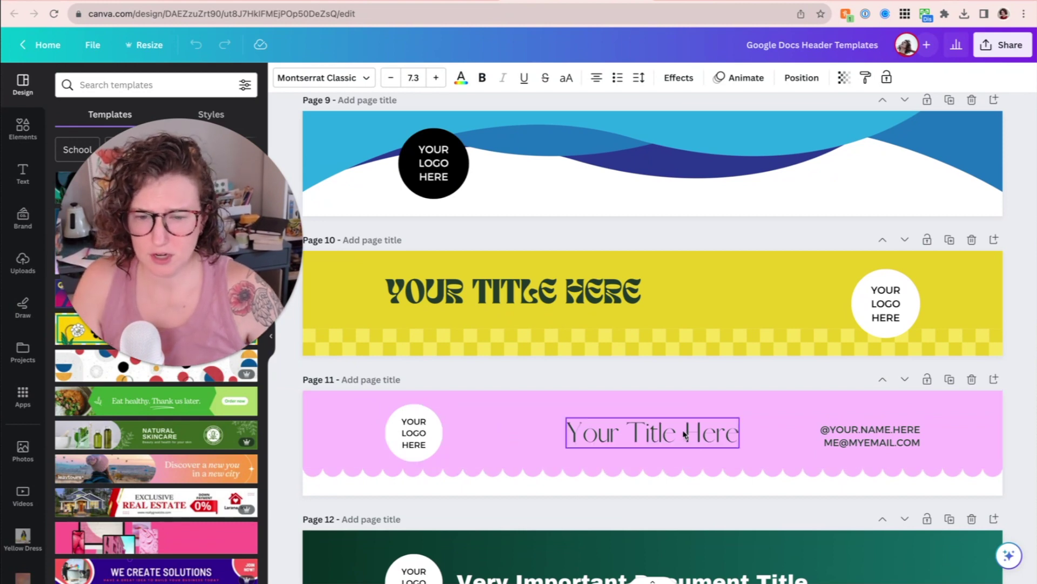
Swap page 11's logo circle and 'Your Title Here' text, with the title moved left.
{"action": "left_click", "coordinate": [376, 434]}
{"action": "left_click", "coordinate": [389, 431]}
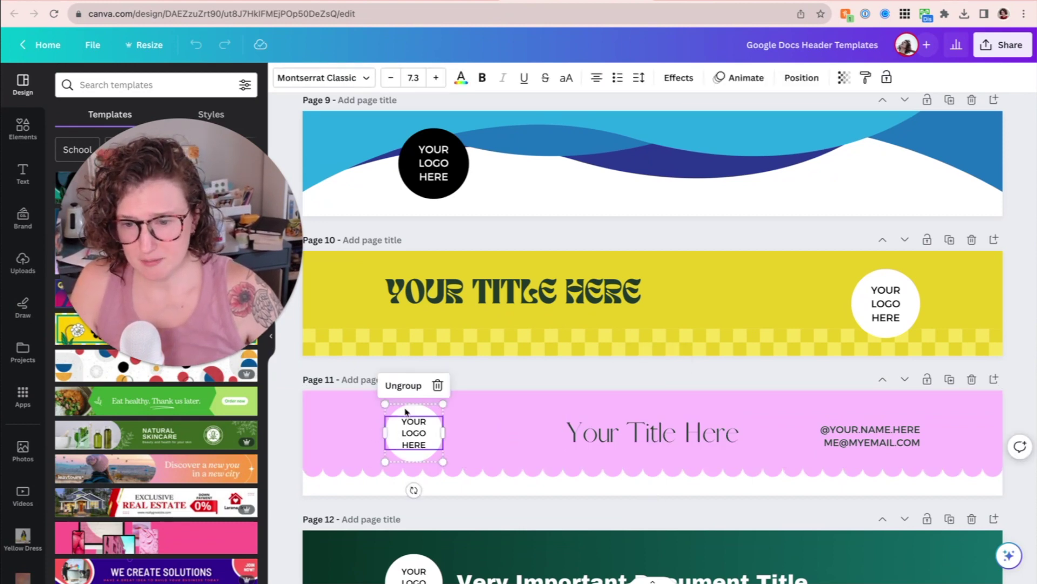
{"action": "left_click_drag", "start_coordinate": [406, 411], "coordinate": [691, 412]}
{"action": "left_click_drag", "start_coordinate": [620, 433], "coordinate": [408, 432]}
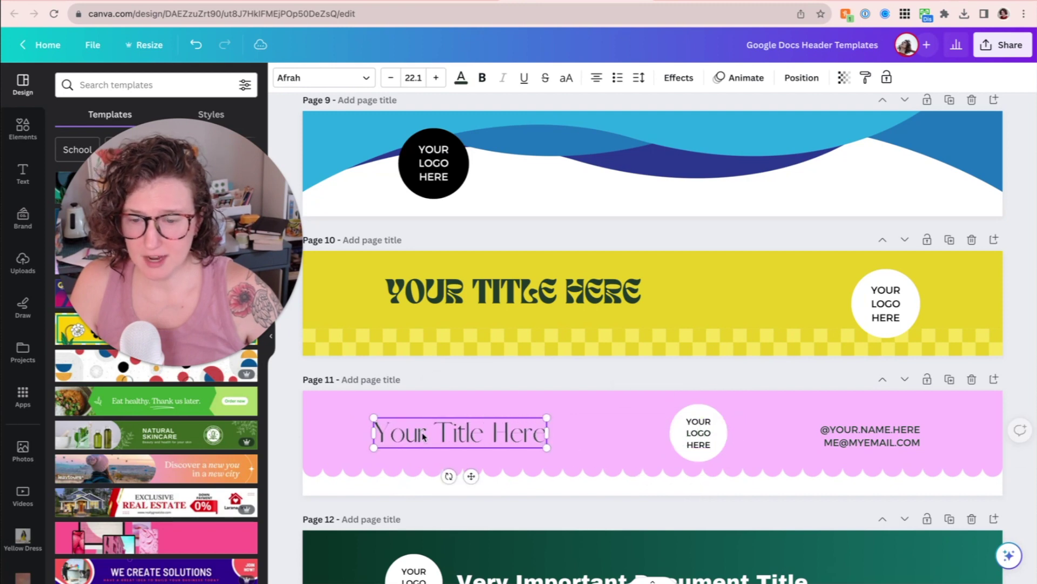
{"action": "left_click_drag", "start_coordinate": [716, 440], "coordinate": [638, 436]}
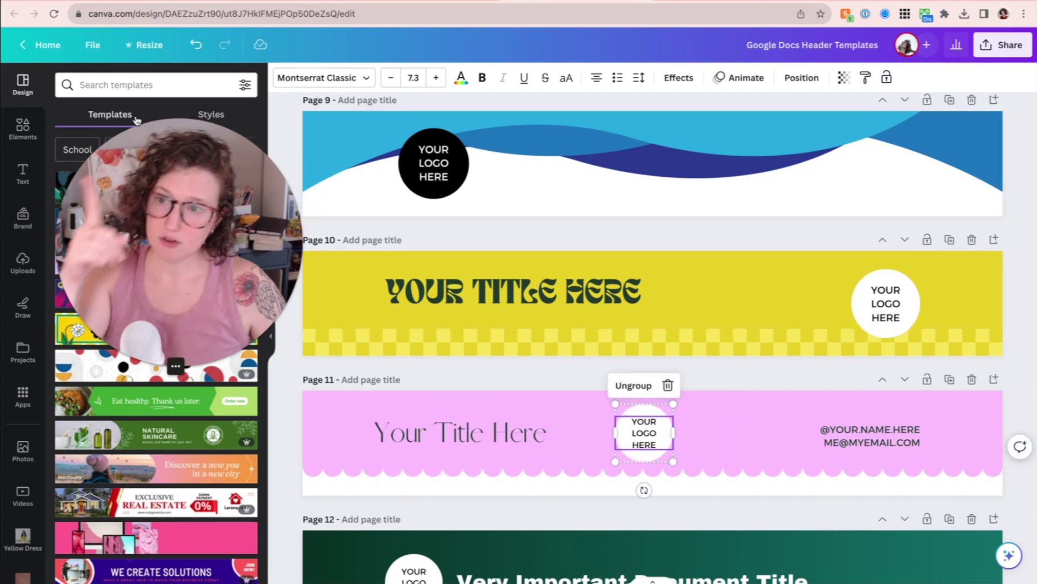
{"action": "left_click", "coordinate": [104, 49]}
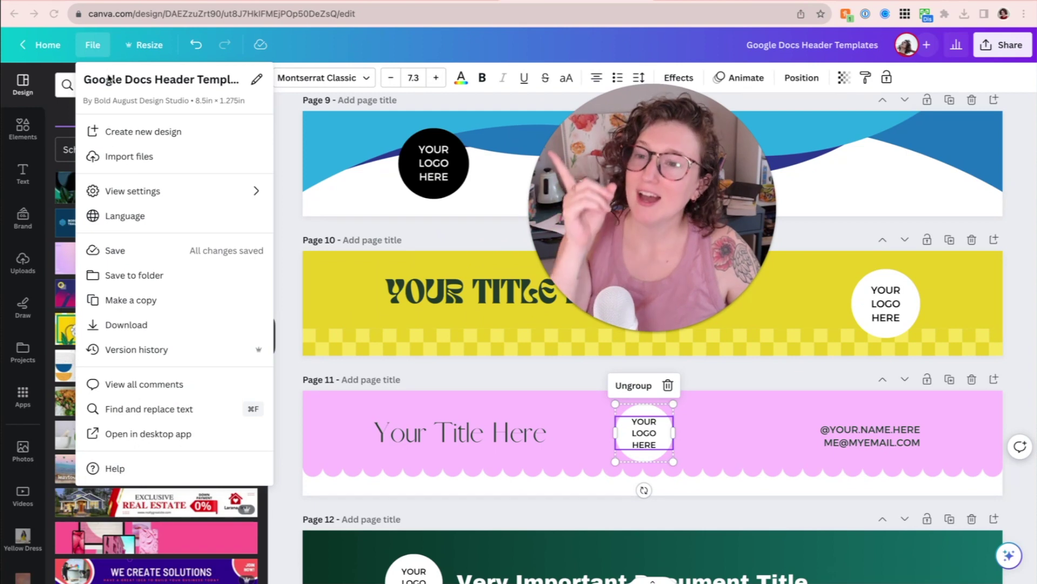
Turn on rulers and guides (Shift+R) and collapse the side panel to enlarge the banners.
{"action": "left_click", "coordinate": [128, 193]}
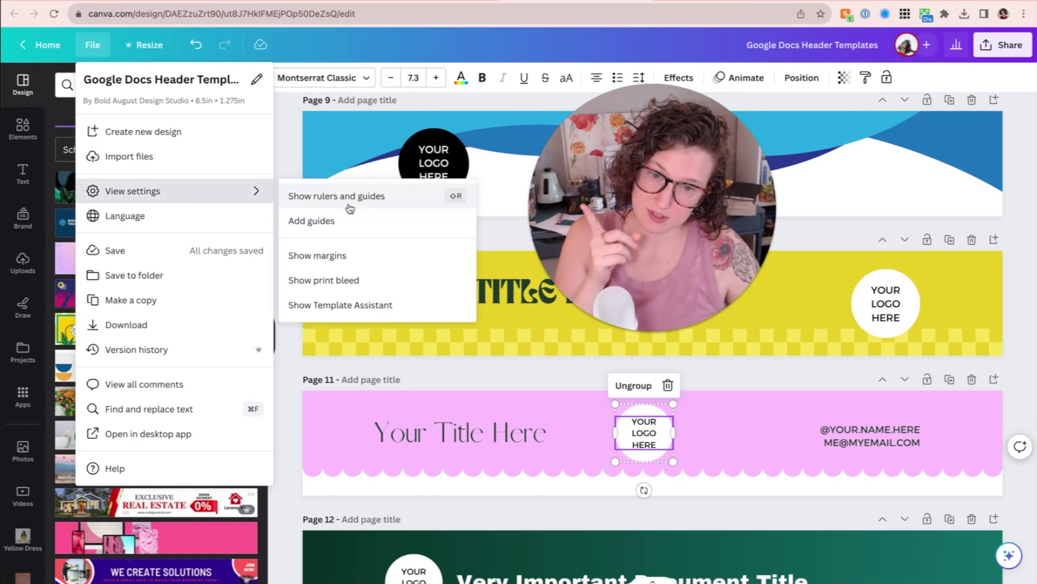
{"action": "left_click", "coordinate": [290, 132]}
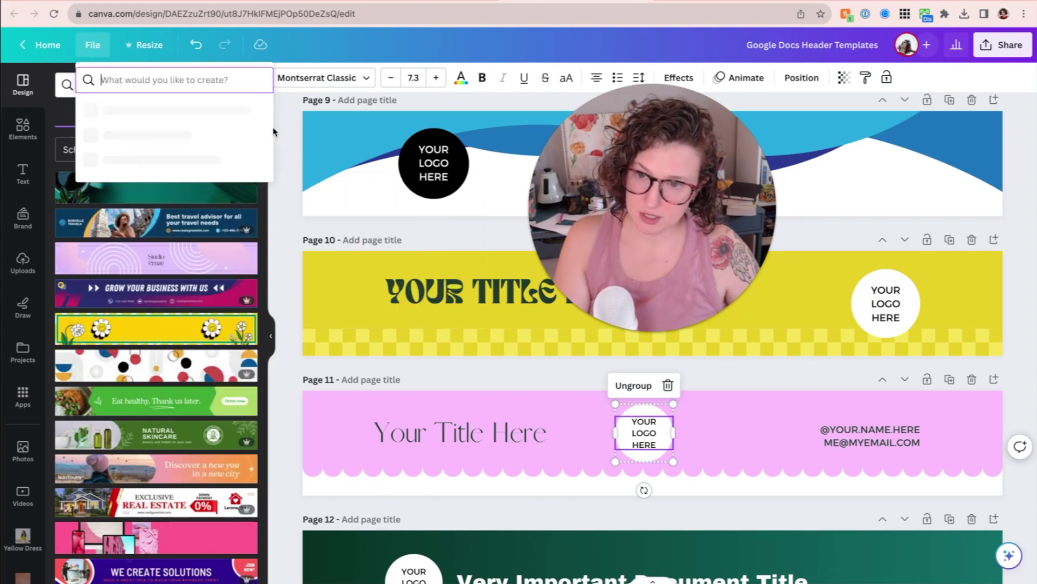
{"action": "left_click", "coordinate": [291, 132]}
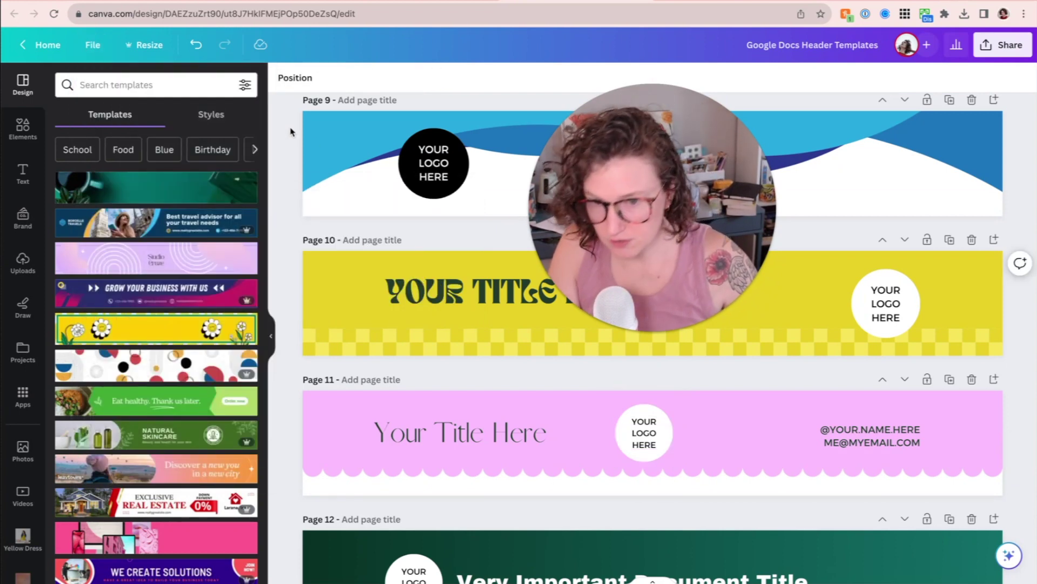
{"action": "scroll", "coordinate": [292, 131], "scroll_direction": "up", "scroll_amount": 1}
{"action": "scroll", "coordinate": [292, 131], "scroll_direction": "down", "scroll_amount": 1}
{"action": "key", "text": "shift+r"}
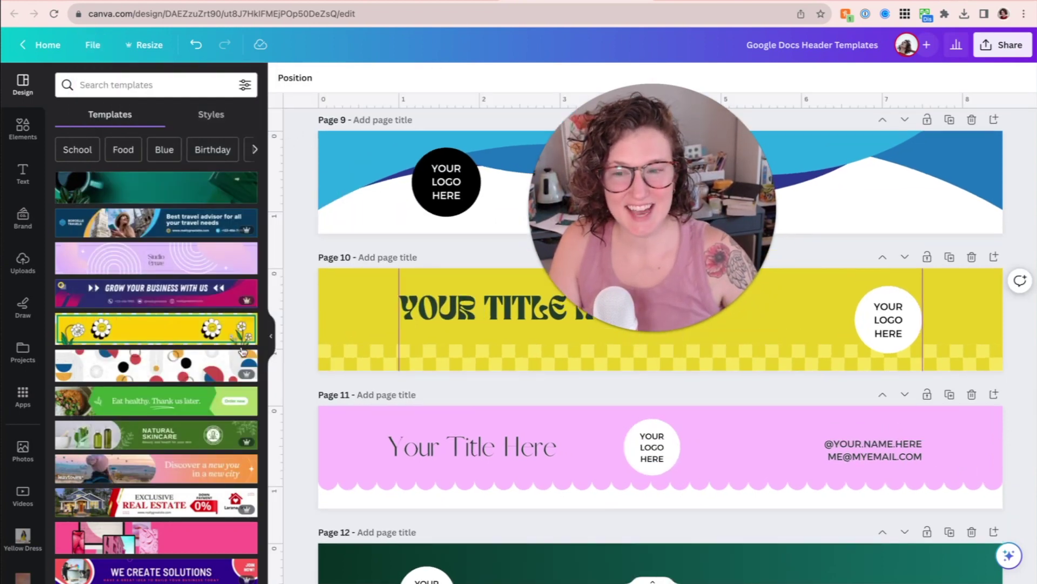
{"action": "left_click", "coordinate": [271, 339]}
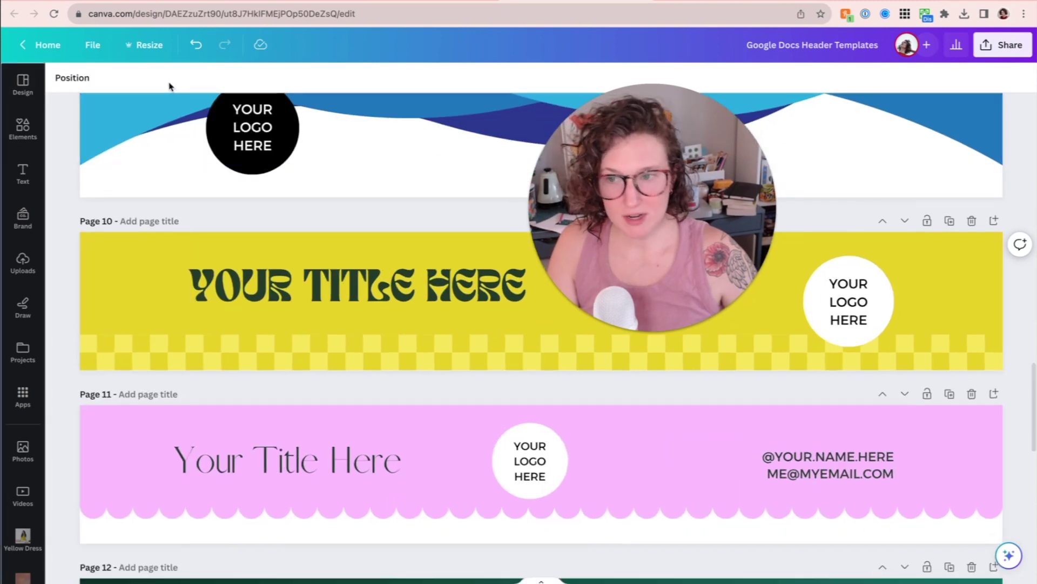
{"action": "scroll", "coordinate": [279, 269], "scroll_direction": "down", "scroll_amount": 1}
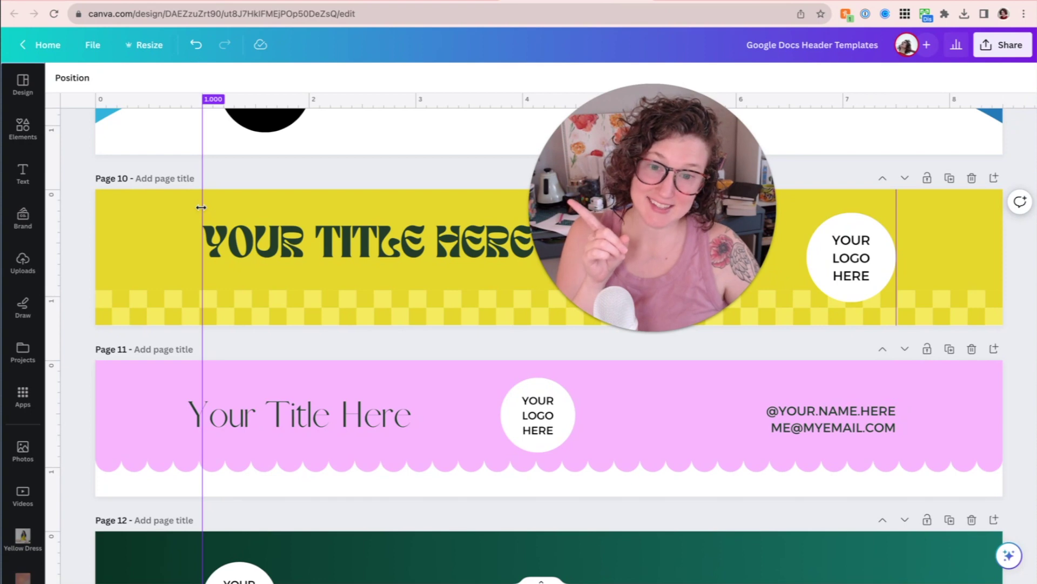
{"action": "left_click", "coordinate": [239, 414]}
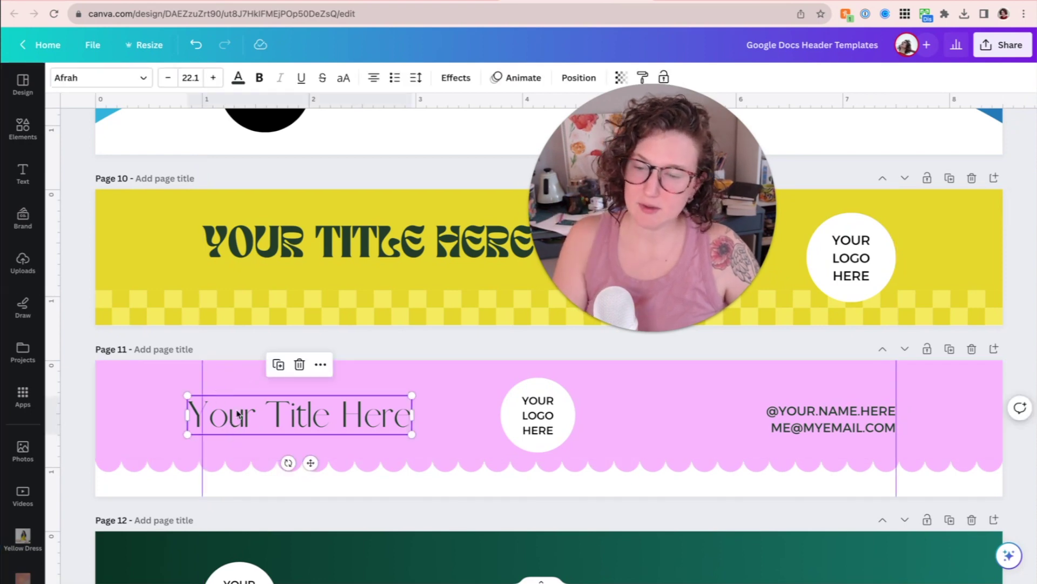
Snap page 11's title to the 1-inch guide and centre the logo on the page (X 3.9 in).
{"action": "left_click_drag", "start_coordinate": [244, 415], "coordinate": [258, 415]}
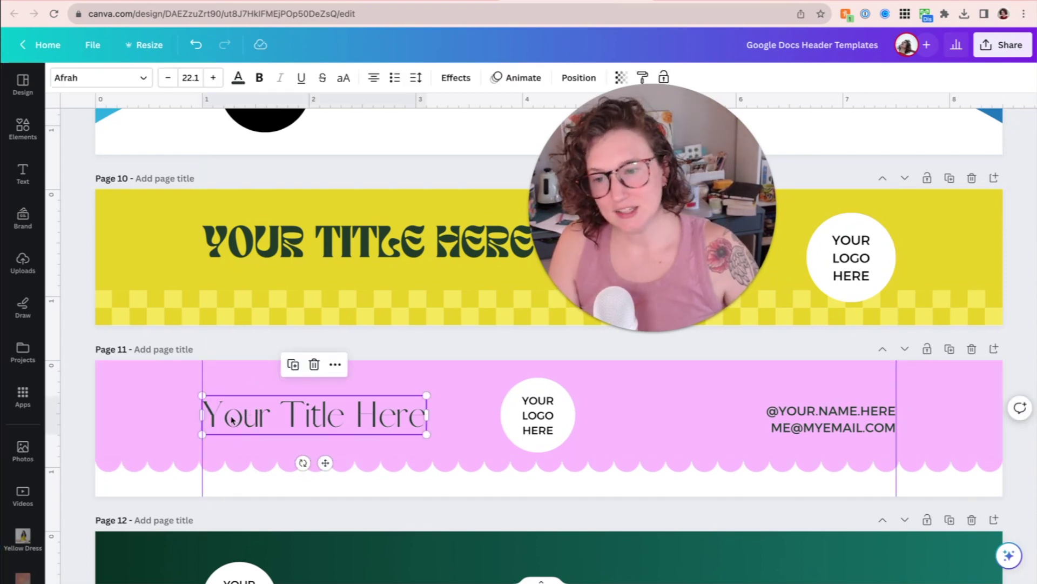
{"action": "left_click", "coordinate": [554, 433]}
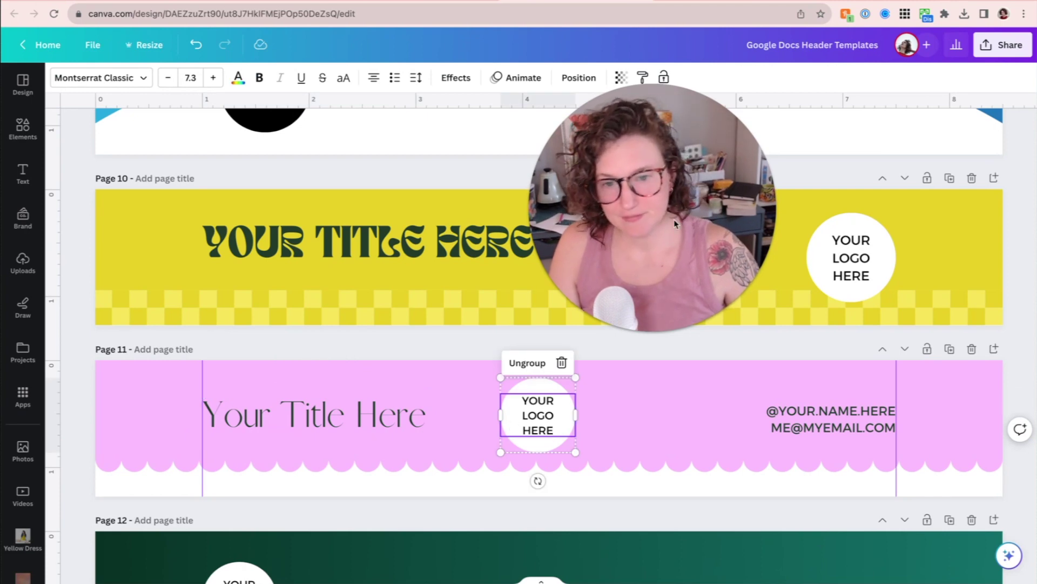
{"action": "left_click_drag", "start_coordinate": [691, 155], "coordinate": [821, 165]}
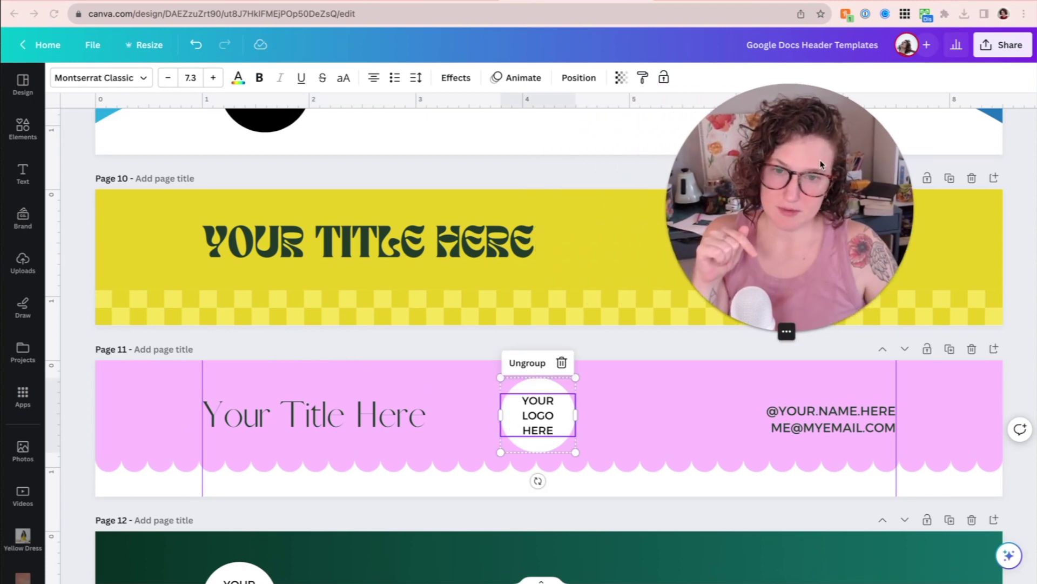
{"action": "left_click", "coordinate": [568, 80]}
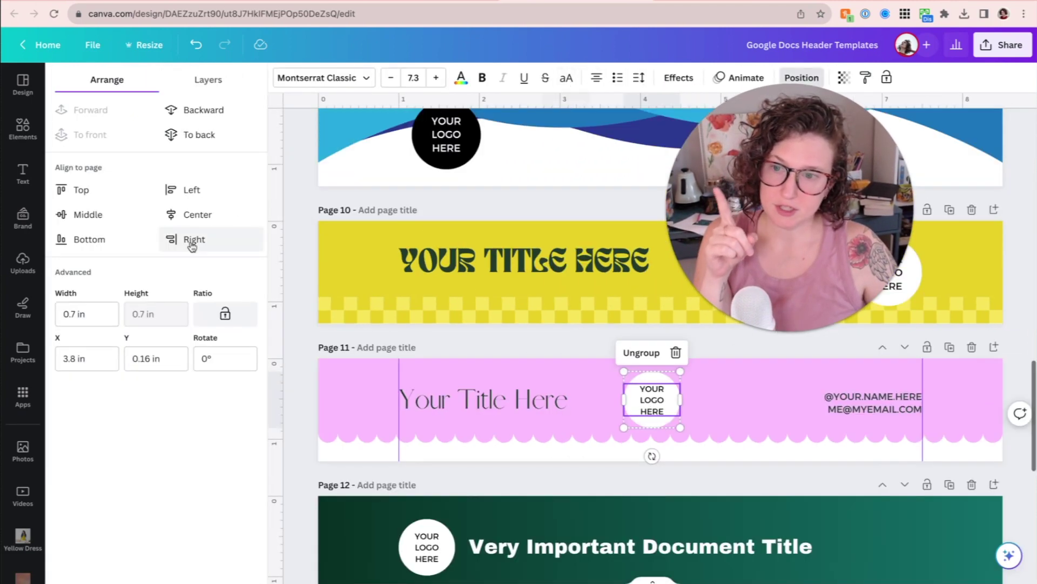
{"action": "left_click", "coordinate": [193, 217]}
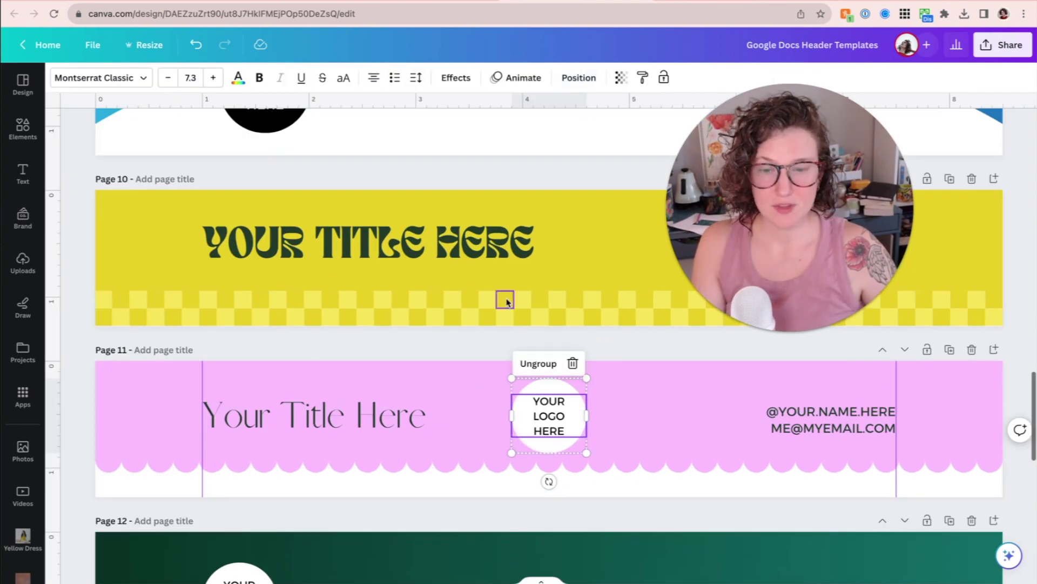
{"action": "left_click", "coordinate": [505, 298]}
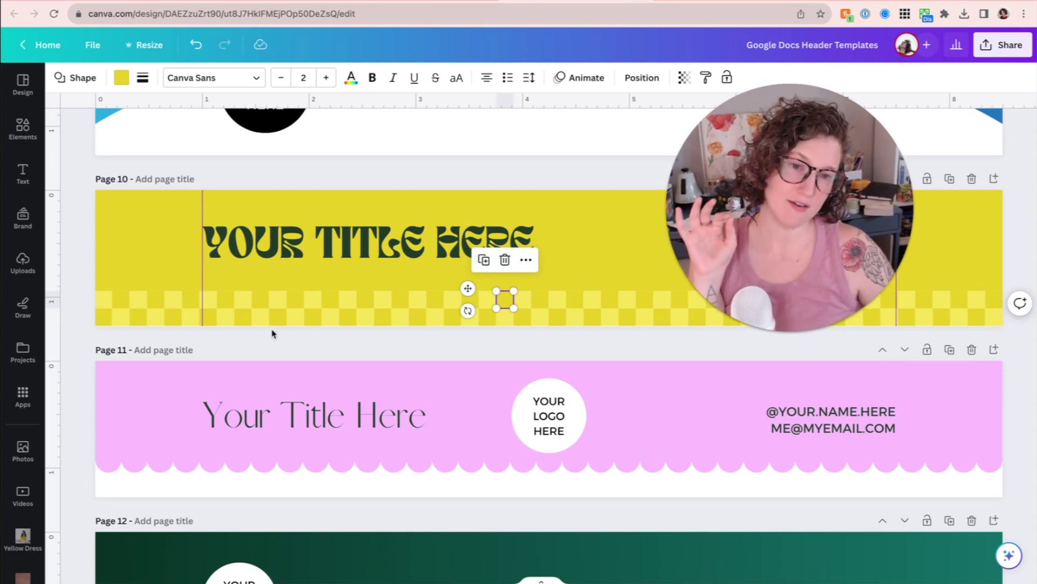
Recolour page 10's yellow banner to red, undo it, and show the brand kit colours.
{"action": "left_click", "coordinate": [122, 79]}
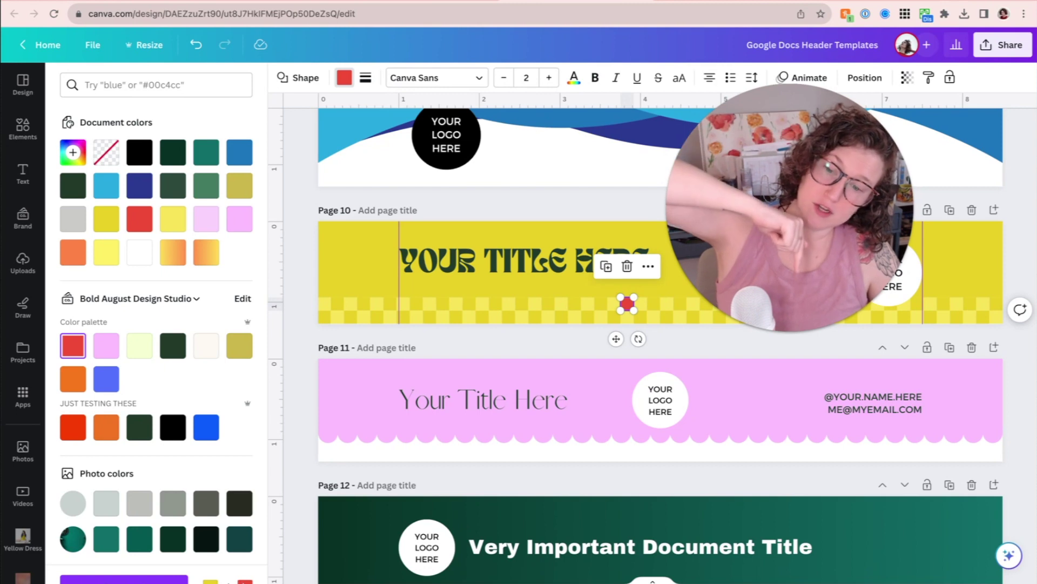
{"action": "left_click_drag", "start_coordinate": [627, 304], "coordinate": [490, 279]}
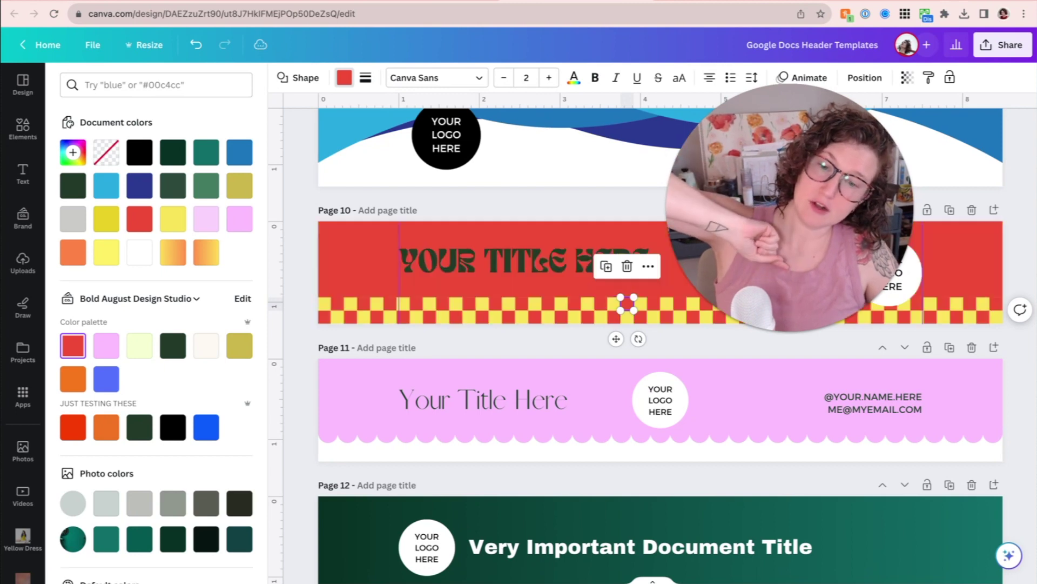
{"action": "left_click", "coordinate": [519, 286]}
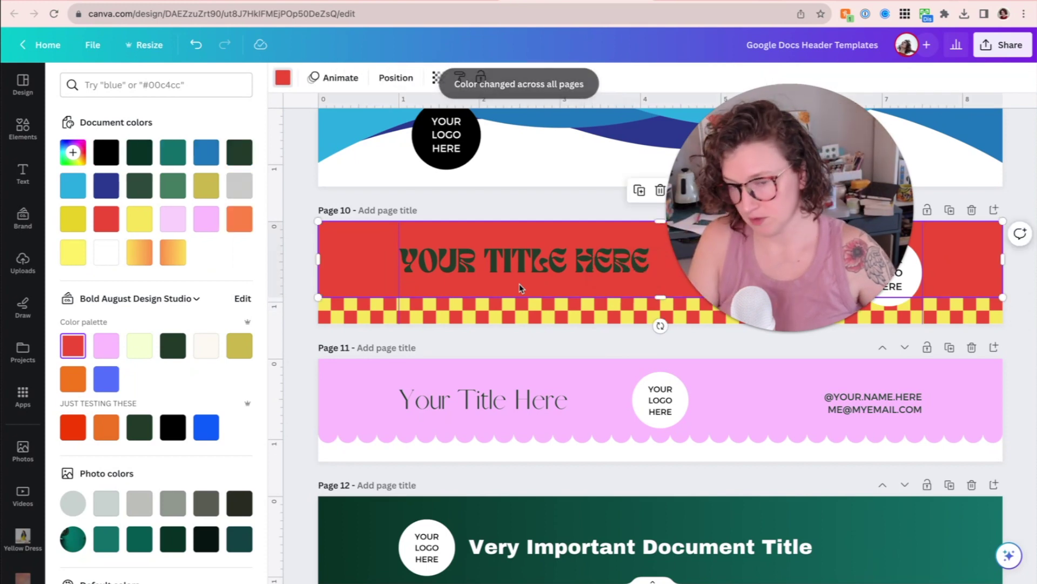
{"action": "key", "text": "ctrl+z"}
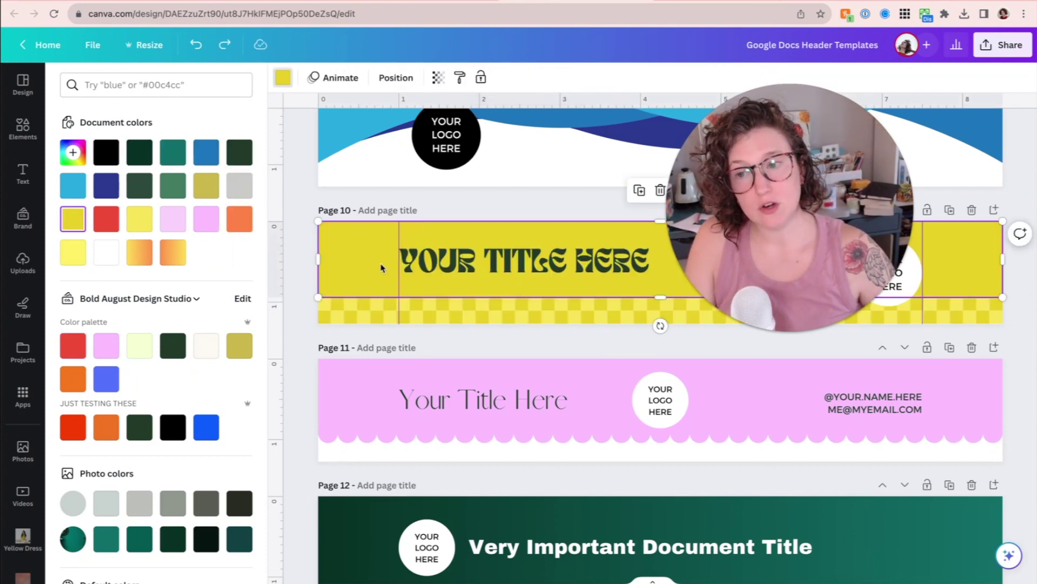
{"action": "left_click", "coordinate": [23, 218]}
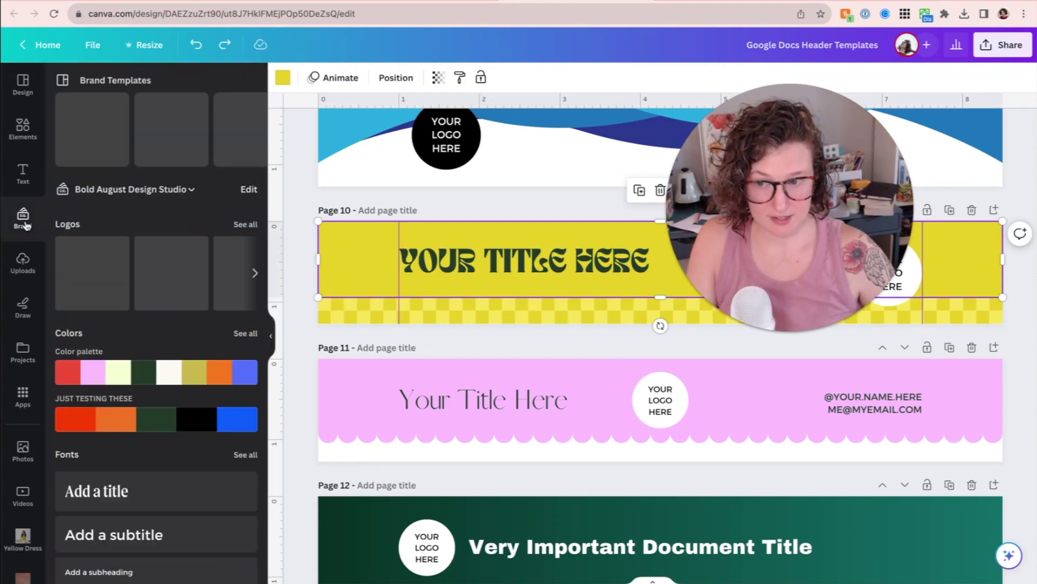
{"action": "mouse_move", "coordinate": [129, 378]}
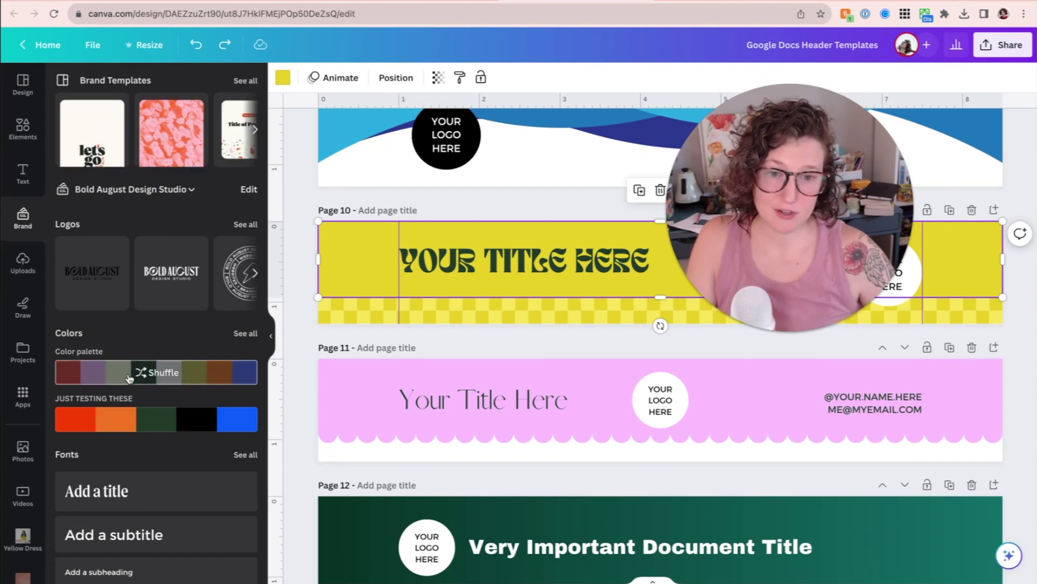
{"action": "left_click", "coordinate": [129, 378]}
{"action": "left_click", "coordinate": [129, 379]}
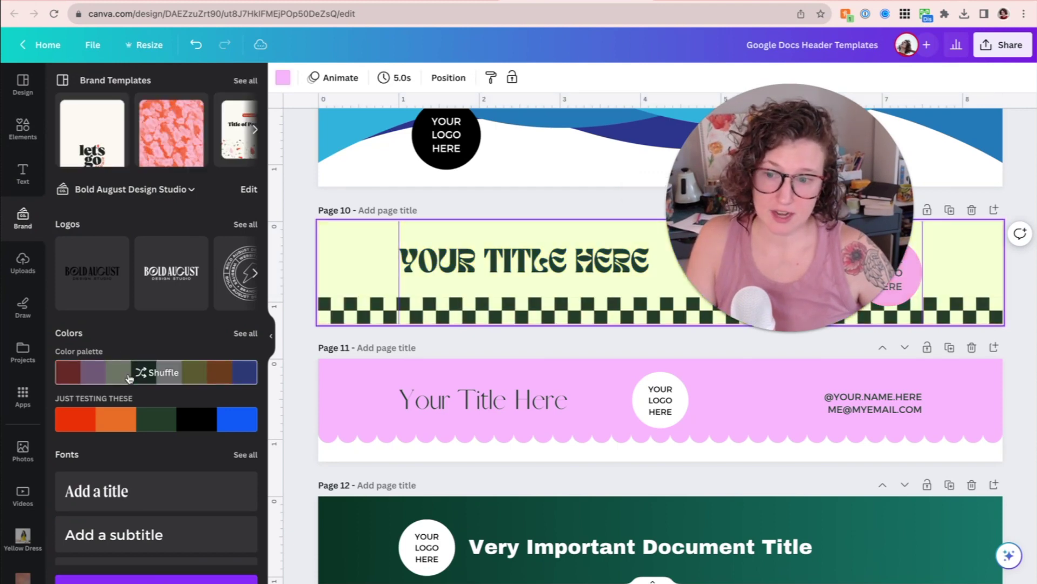
{"action": "left_click", "coordinate": [145, 380]}
{"action": "left_click", "coordinate": [157, 379]}
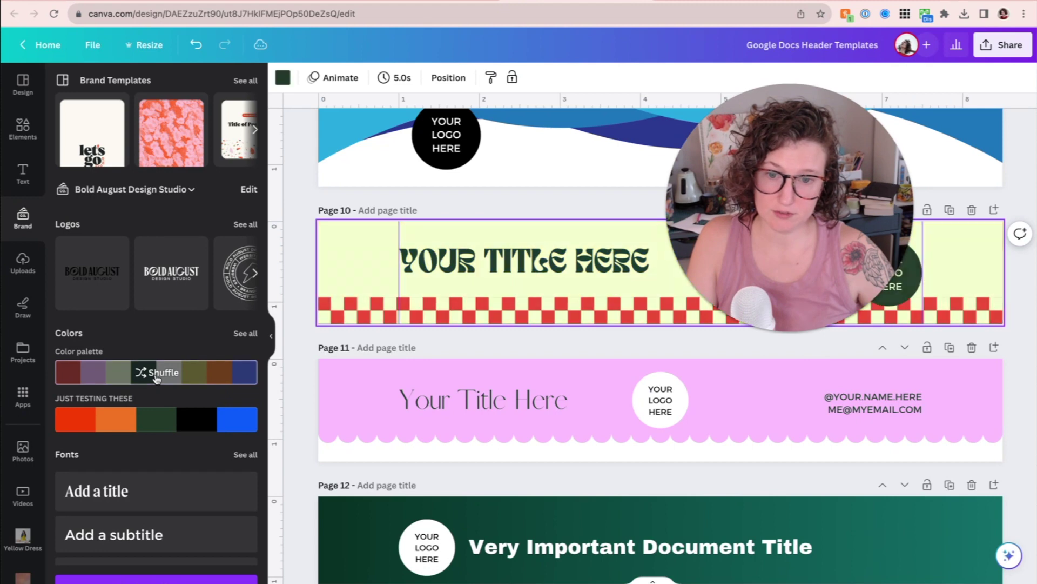
{"action": "left_click", "coordinate": [157, 379]}
{"action": "left_click", "coordinate": [157, 380]}
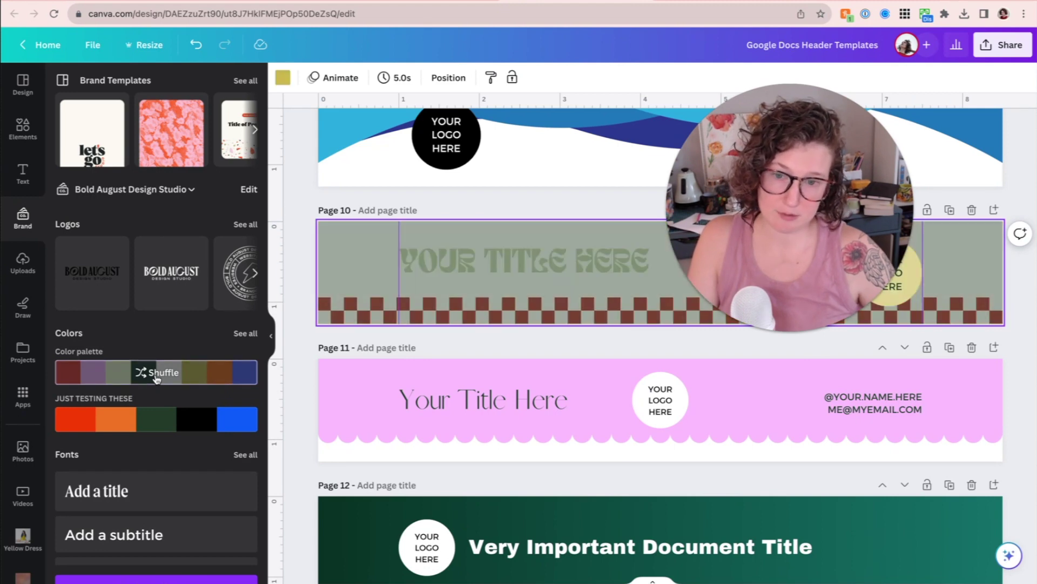
{"action": "left_click", "coordinate": [157, 379]}
{"action": "left_click", "coordinate": [157, 378]}
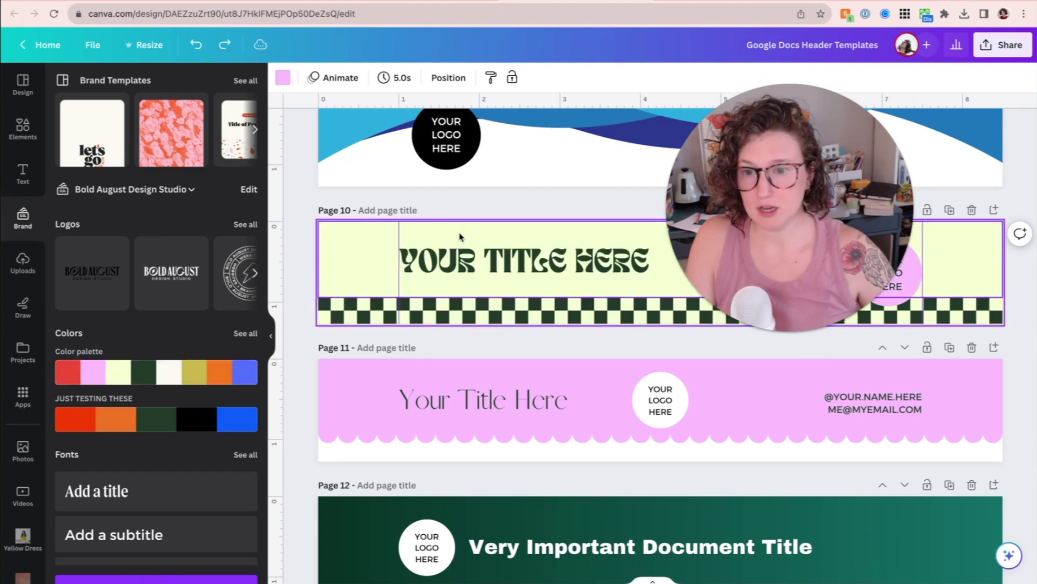
{"action": "key", "text": "ctrl+z"}
{"action": "left_click", "coordinate": [459, 237]}
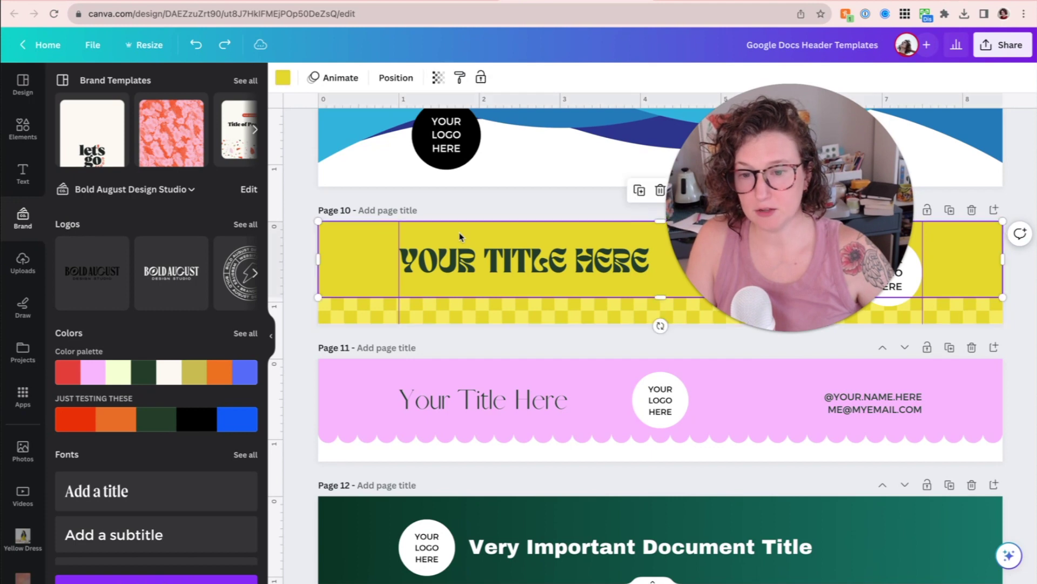
{"action": "scroll", "coordinate": [461, 238], "scroll_direction": "down", "scroll_amount": 3}
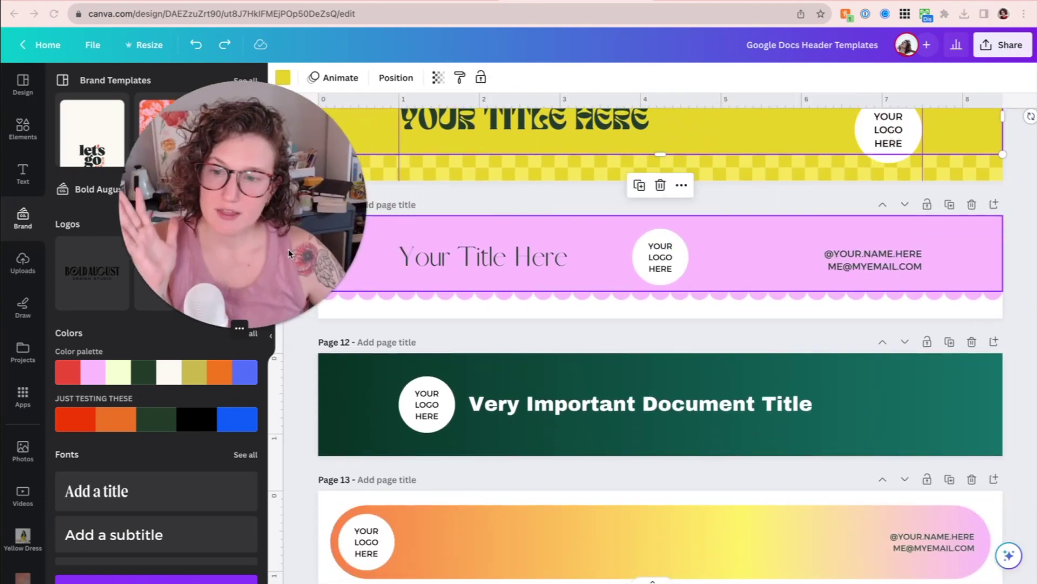
{"action": "scroll", "coordinate": [541, 243], "scroll_direction": "up", "scroll_amount": 1}
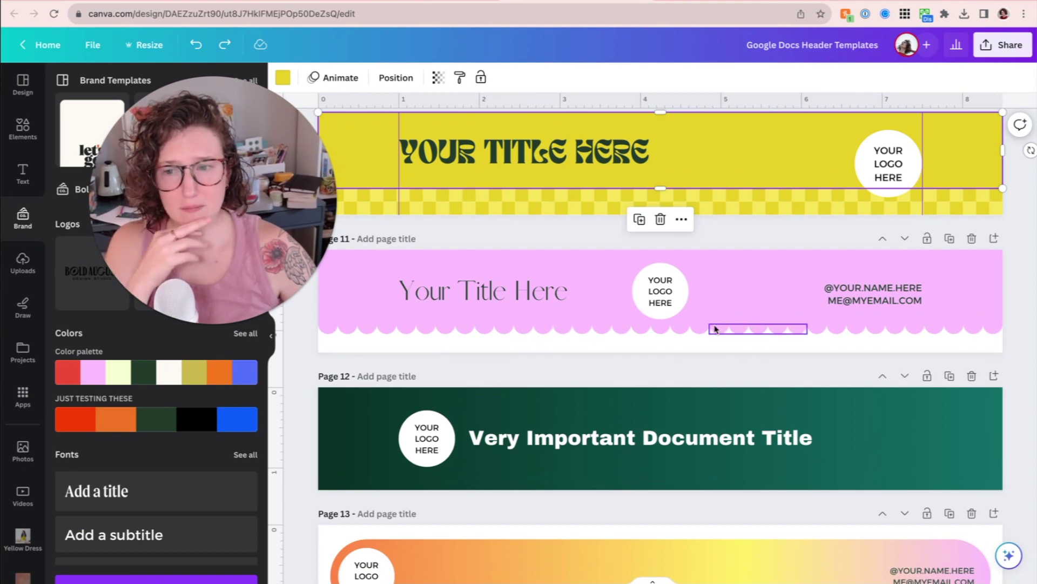
{"action": "scroll", "coordinate": [714, 327], "scroll_direction": "down", "scroll_amount": 3}
{"action": "scroll", "coordinate": [611, 382], "scroll_direction": "down", "scroll_amount": 3}
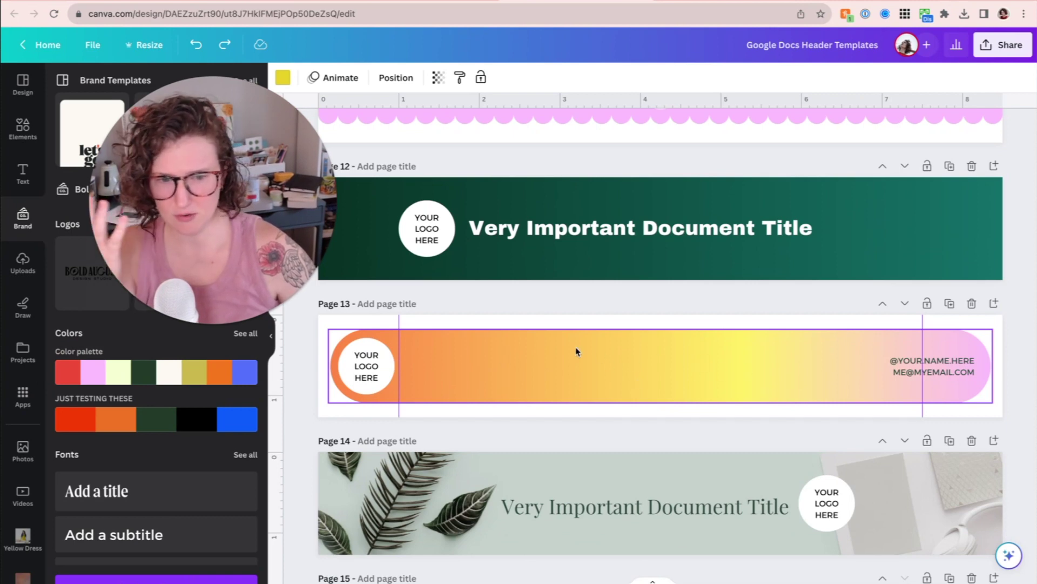
{"action": "scroll", "coordinate": [627, 393], "scroll_direction": "down", "scroll_amount": 3}
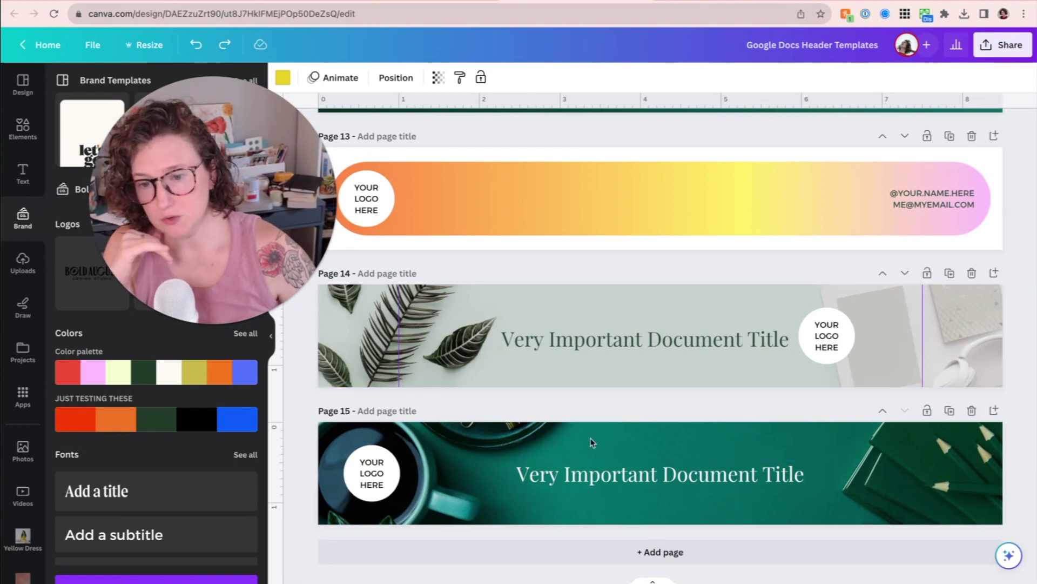
{"action": "scroll", "coordinate": [533, 502], "scroll_direction": "up", "scroll_amount": 9}
{"action": "scroll", "coordinate": [534, 505], "scroll_direction": "up", "scroll_amount": 6}
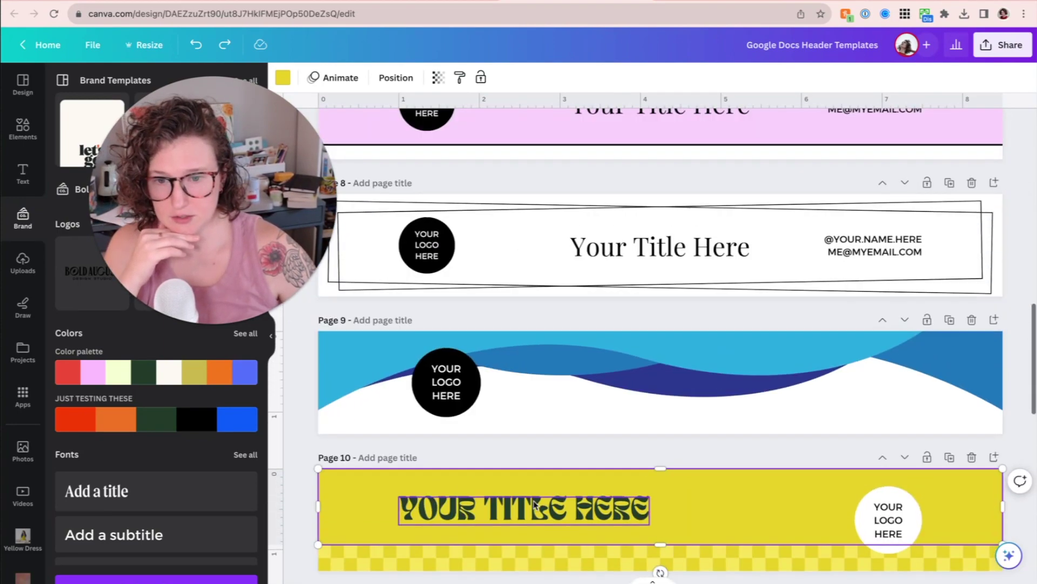
{"action": "left_click", "coordinate": [612, 430]}
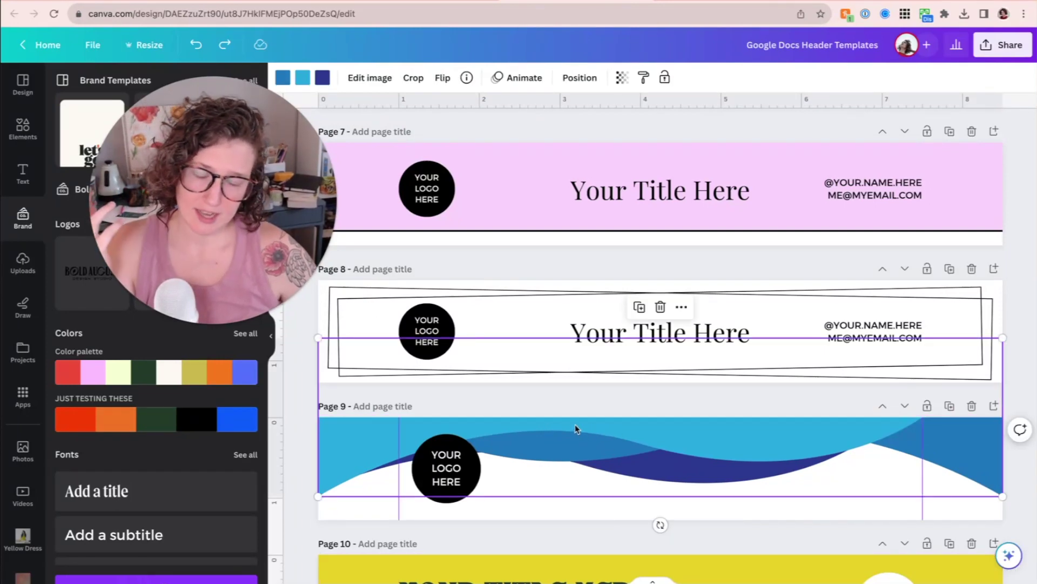
{"action": "scroll", "coordinate": [705, 416], "scroll_direction": "up", "scroll_amount": 1}
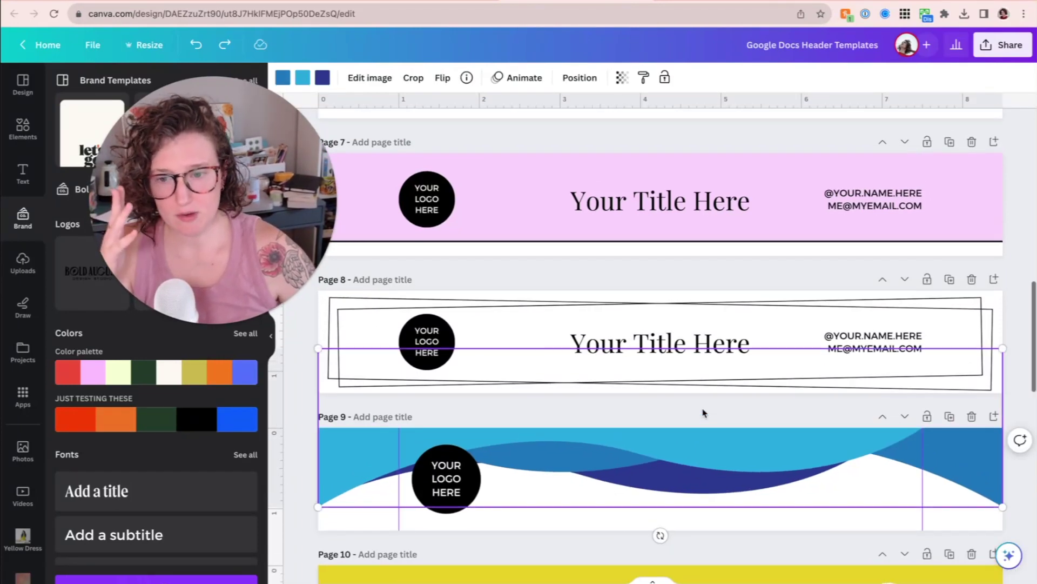
{"action": "left_click", "coordinate": [531, 293]}
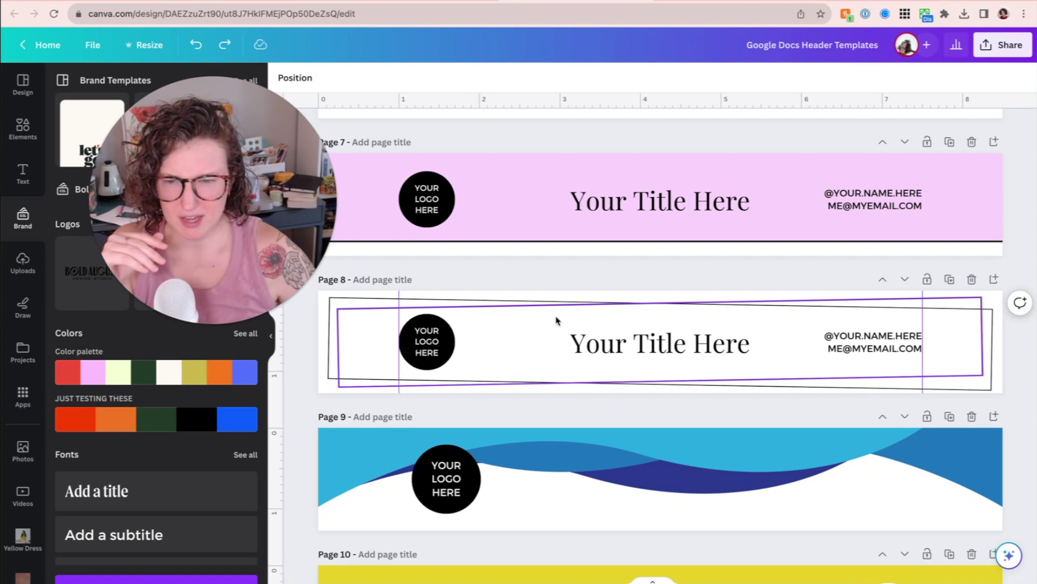
{"action": "scroll", "coordinate": [556, 319], "scroll_direction": "up", "scroll_amount": 3}
{"action": "left_click", "coordinate": [543, 334]}
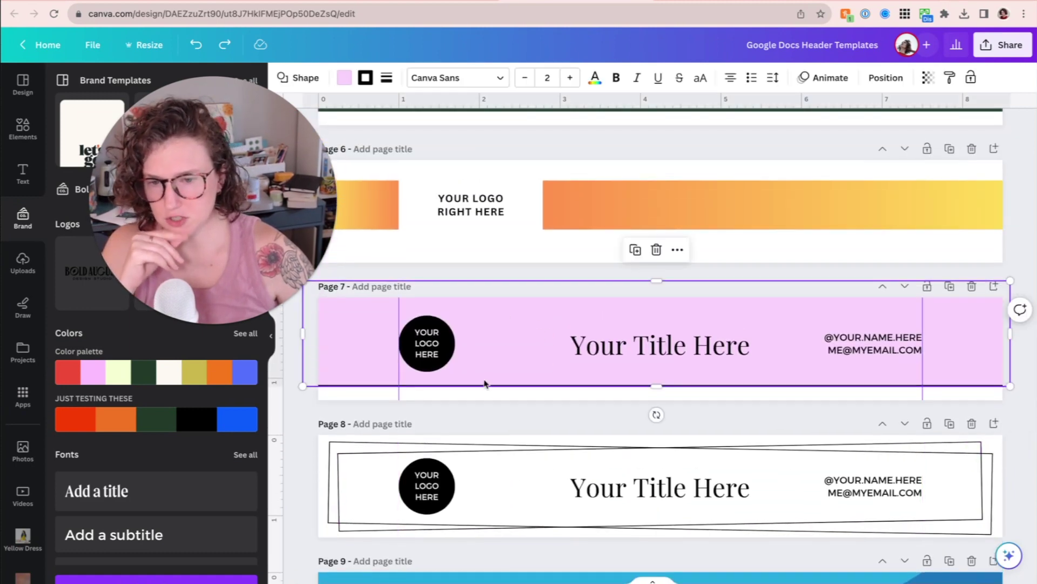
{"action": "scroll", "coordinate": [485, 384], "scroll_direction": "up", "scroll_amount": 3}
{"action": "left_click", "coordinate": [468, 343]}
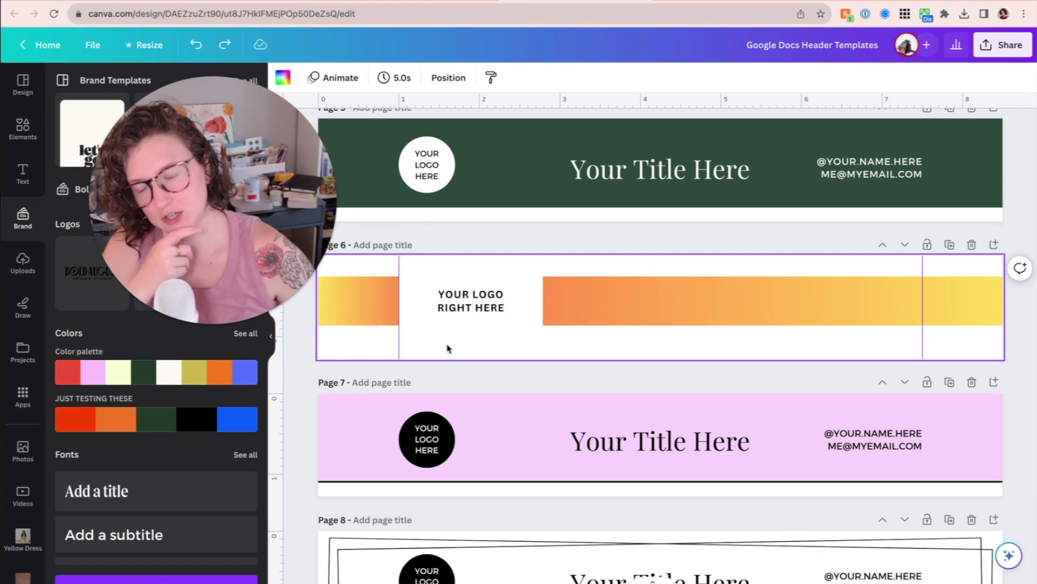
Scroll up through the design, selecting the shapes on Pages 5 and 2.
{"action": "scroll", "coordinate": [447, 349], "scroll_direction": "up", "scroll_amount": 5}
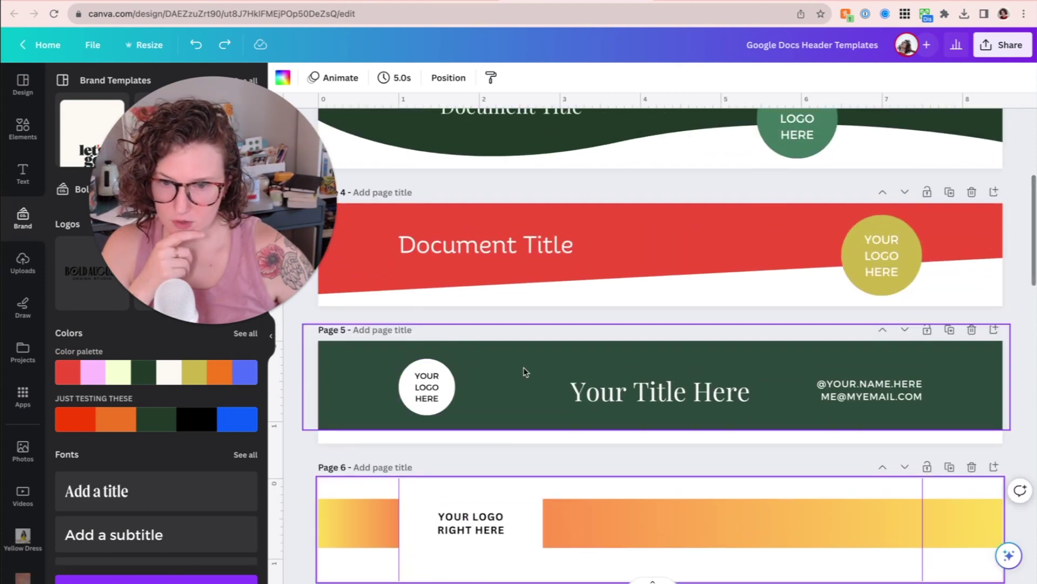
{"action": "left_click", "coordinate": [525, 368]}
{"action": "scroll", "coordinate": [517, 383], "scroll_direction": "up", "scroll_amount": 1}
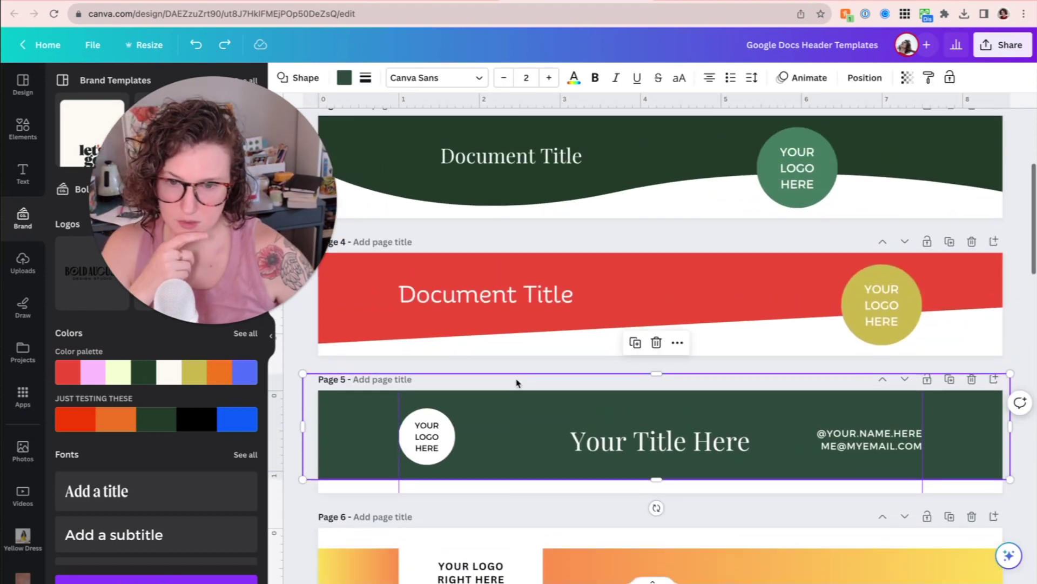
{"action": "scroll", "coordinate": [648, 346], "scroll_direction": "up", "scroll_amount": 3}
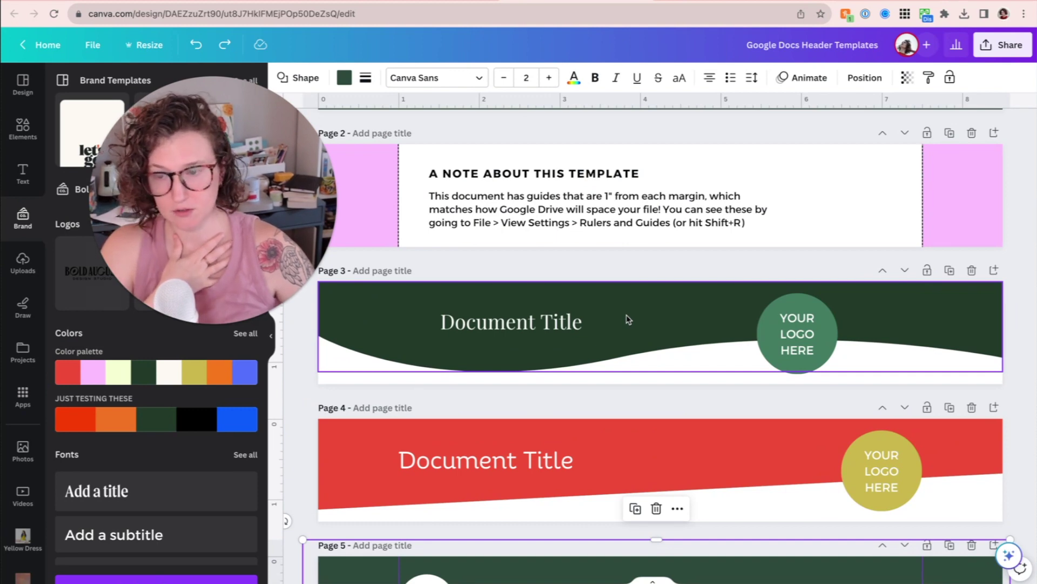
{"action": "scroll", "coordinate": [627, 315], "scroll_direction": "up", "scroll_amount": 2}
{"action": "left_click", "coordinate": [433, 215]}
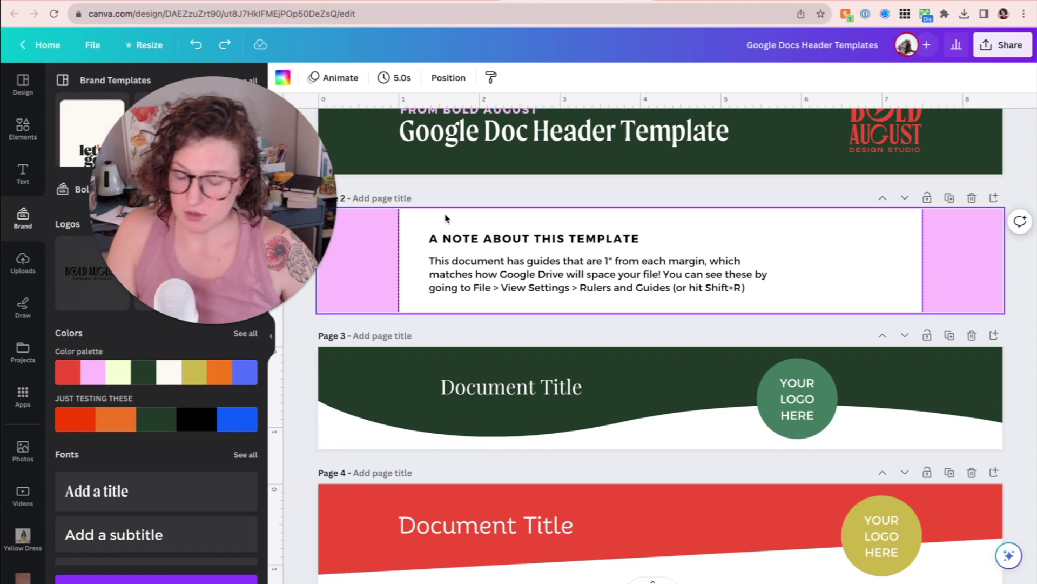
Scroll back down and give Page 6 the title 'TEST'.
{"action": "scroll", "coordinate": [446, 217], "scroll_direction": "down", "scroll_amount": 1}
{"action": "scroll", "coordinate": [445, 218], "scroll_direction": "up", "scroll_amount": 1}
{"action": "scroll", "coordinate": [470, 313], "scroll_direction": "down", "scroll_amount": 3}
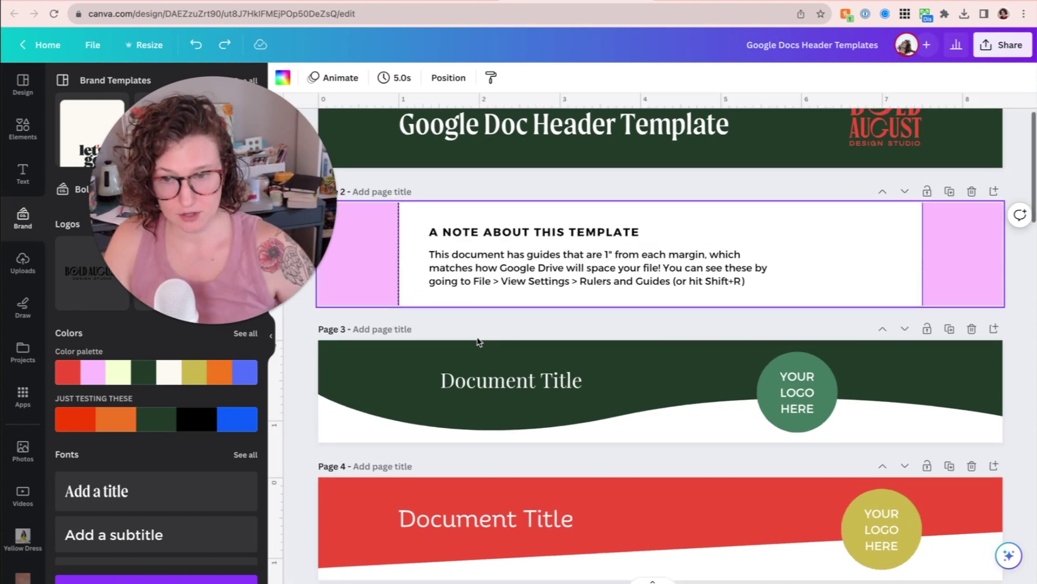
{"action": "scroll", "coordinate": [478, 342], "scroll_direction": "down", "scroll_amount": 2}
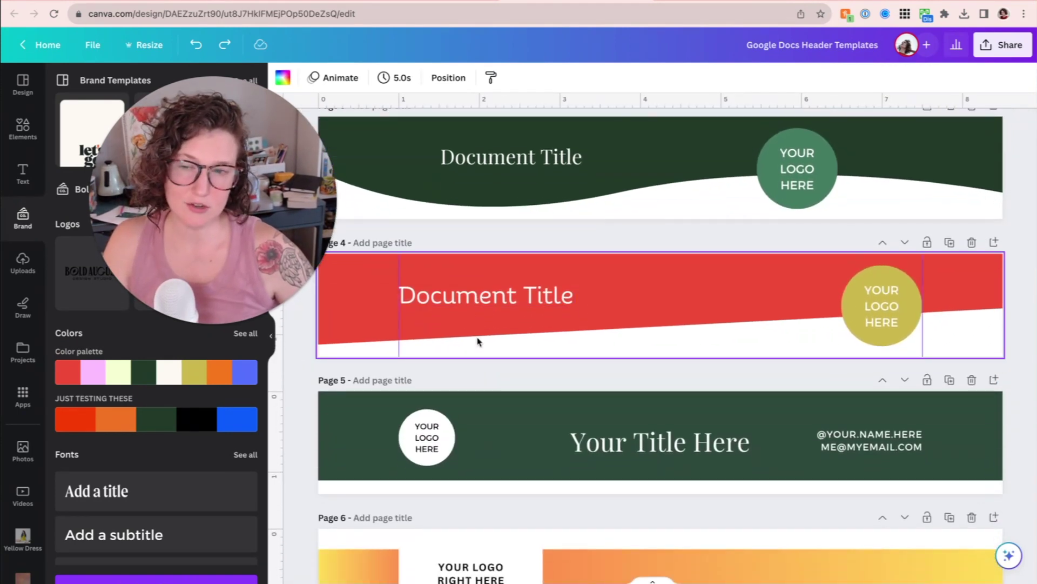
{"action": "scroll", "coordinate": [718, 238], "scroll_direction": "down", "scroll_amount": 3}
{"action": "left_click", "coordinate": [389, 361]}
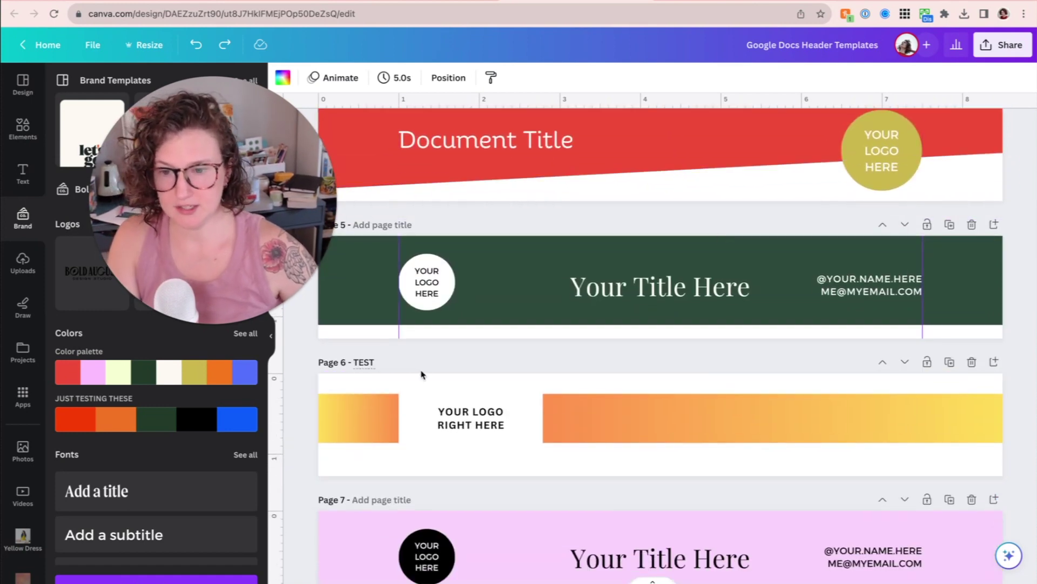
{"action": "key", "text": "Return"}
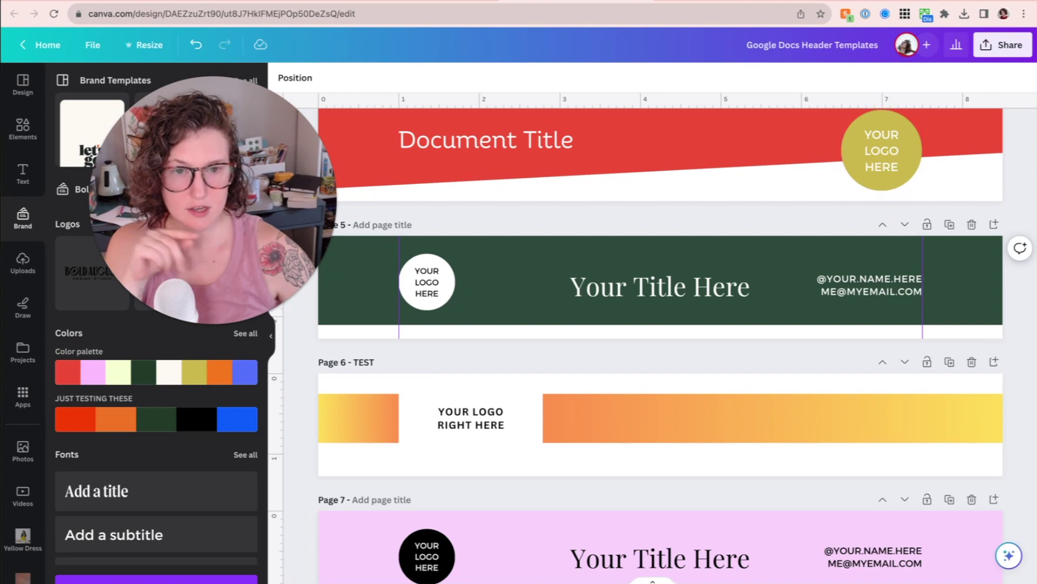
Download only Page 6 – TEST as a 2,000 × 300 px PNG.
{"action": "left_click", "coordinate": [1004, 46]}
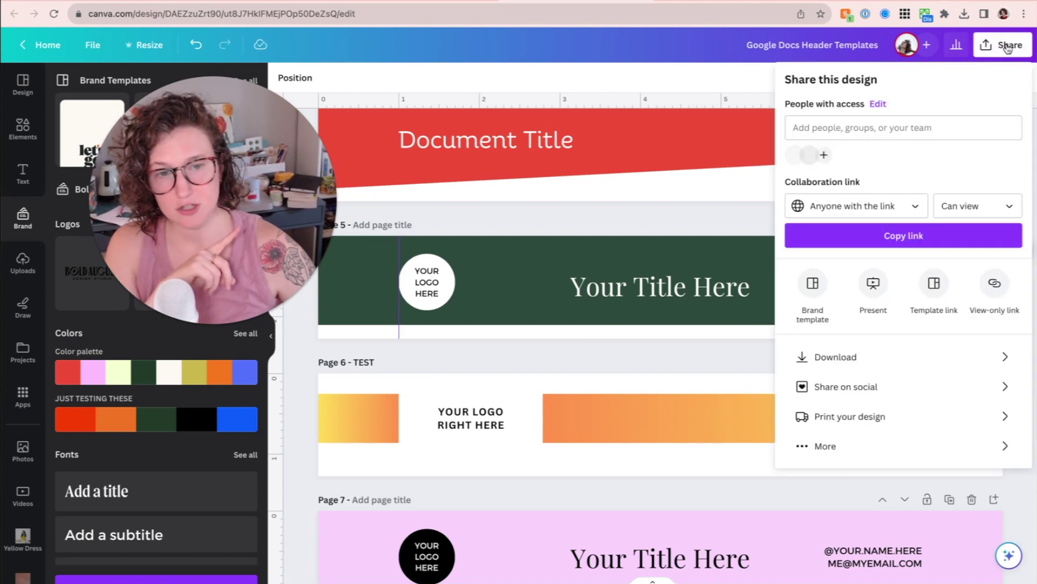
{"action": "left_click", "coordinate": [861, 359]}
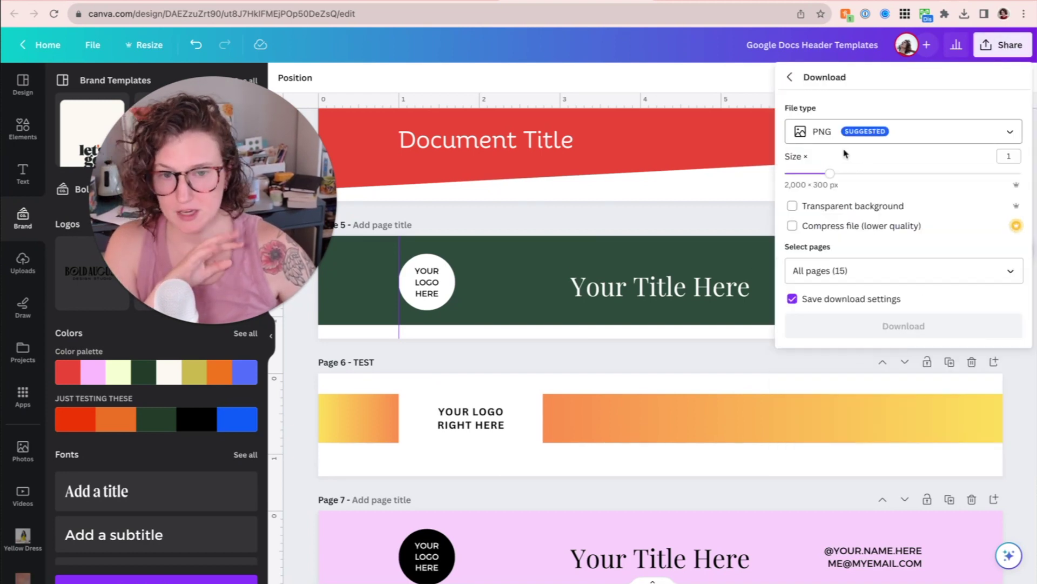
{"action": "left_click", "coordinate": [888, 269]}
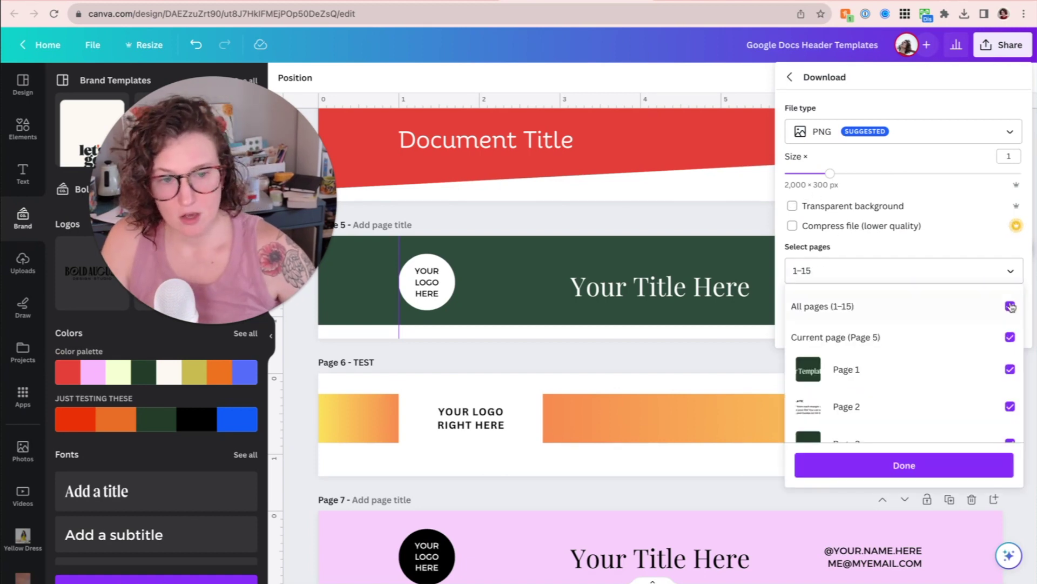
{"action": "left_click", "coordinate": [1010, 303]}
{"action": "scroll", "coordinate": [972, 371], "scroll_direction": "down", "scroll_amount": 3}
{"action": "left_click", "coordinate": [1010, 372]}
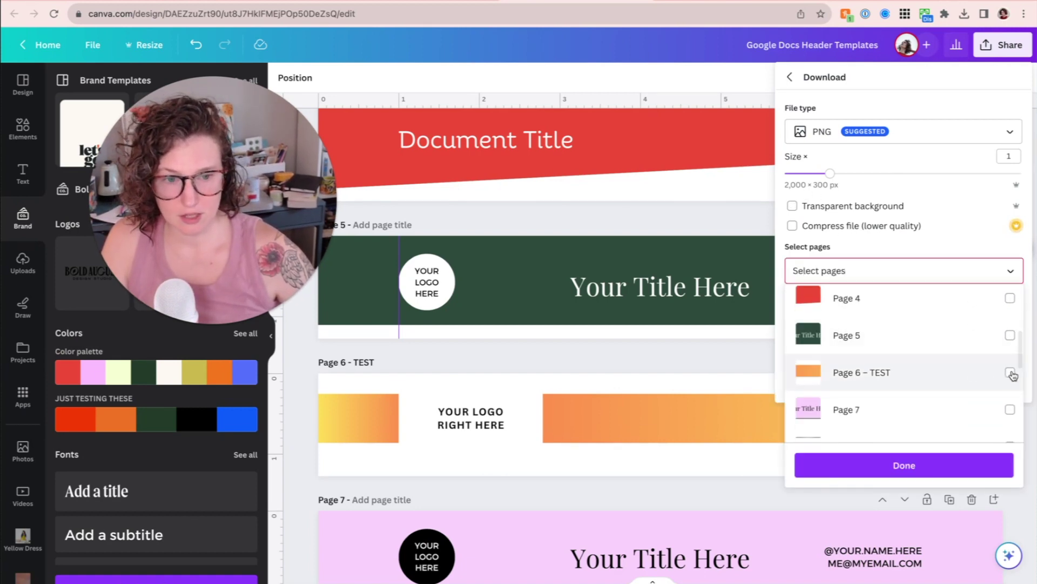
{"action": "left_click", "coordinate": [955, 477]}
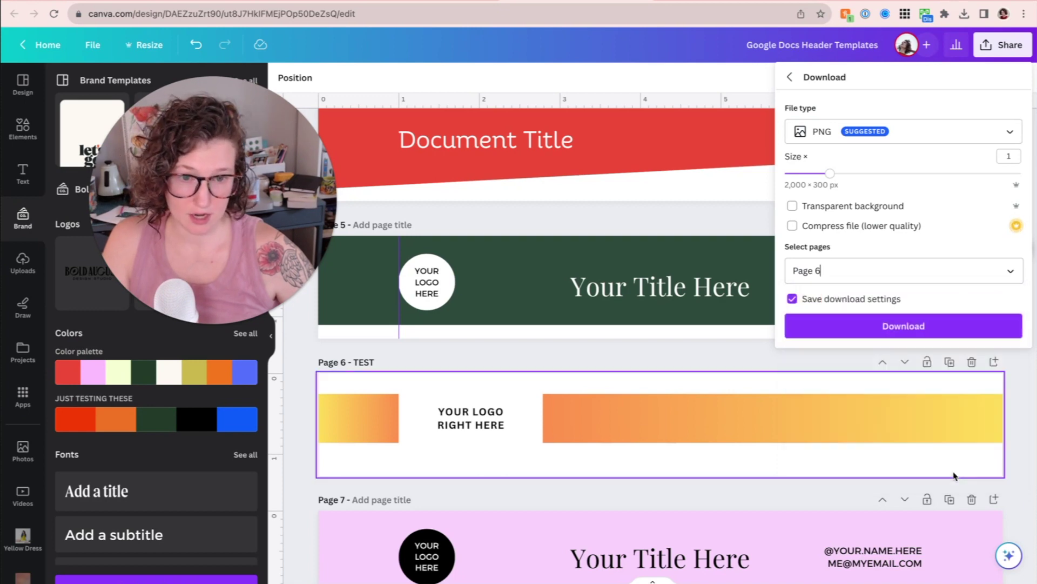
{"action": "left_click", "coordinate": [913, 324]}
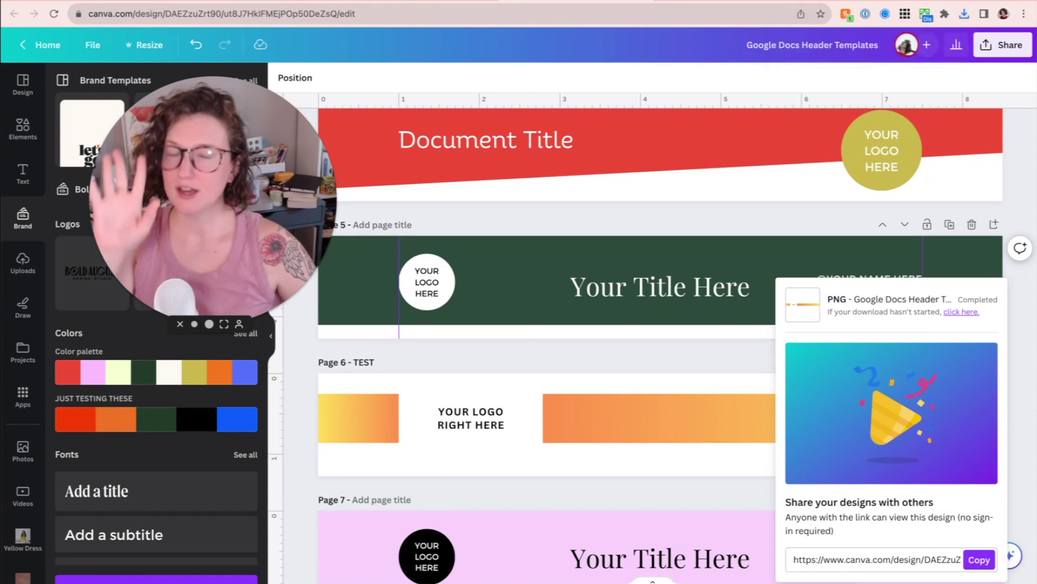
Download Page 6 again as TEST (1).png into 04 headers and thumbnails, then create a blank Google Doc.
{"action": "left_click", "coordinate": [1002, 49]}
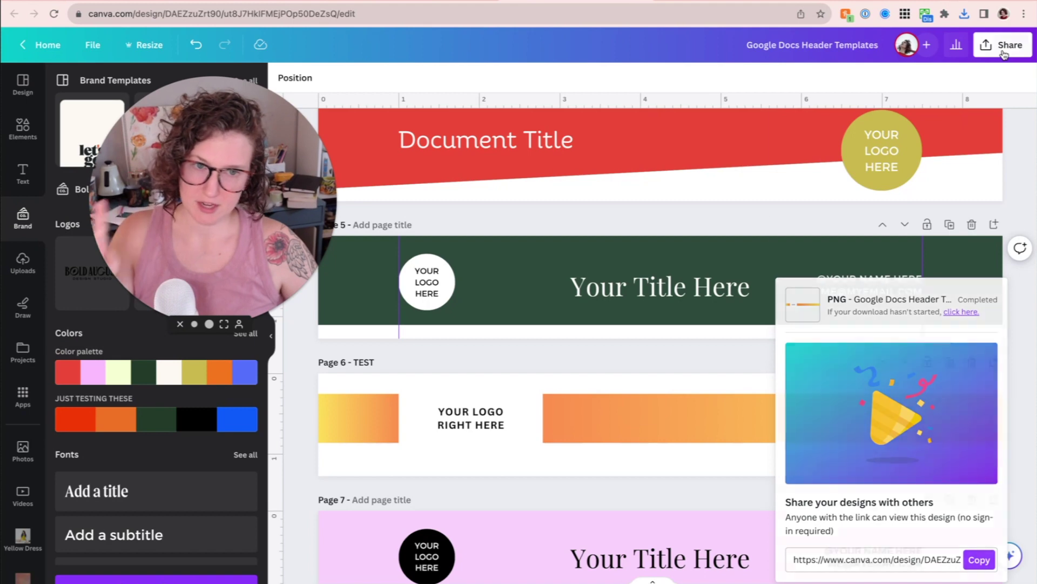
{"action": "left_click", "coordinate": [865, 359]}
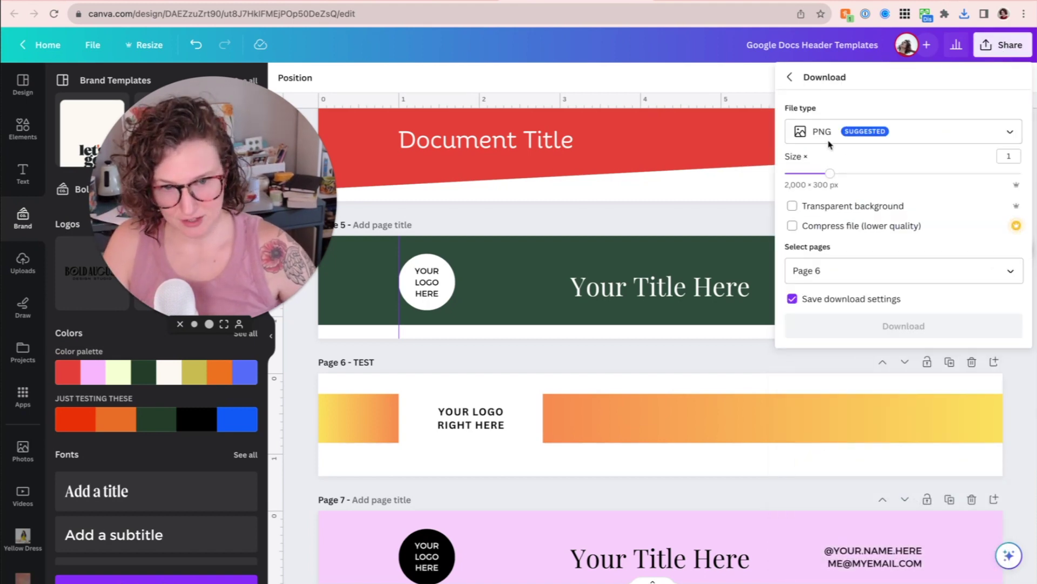
{"action": "left_click", "coordinate": [852, 327]}
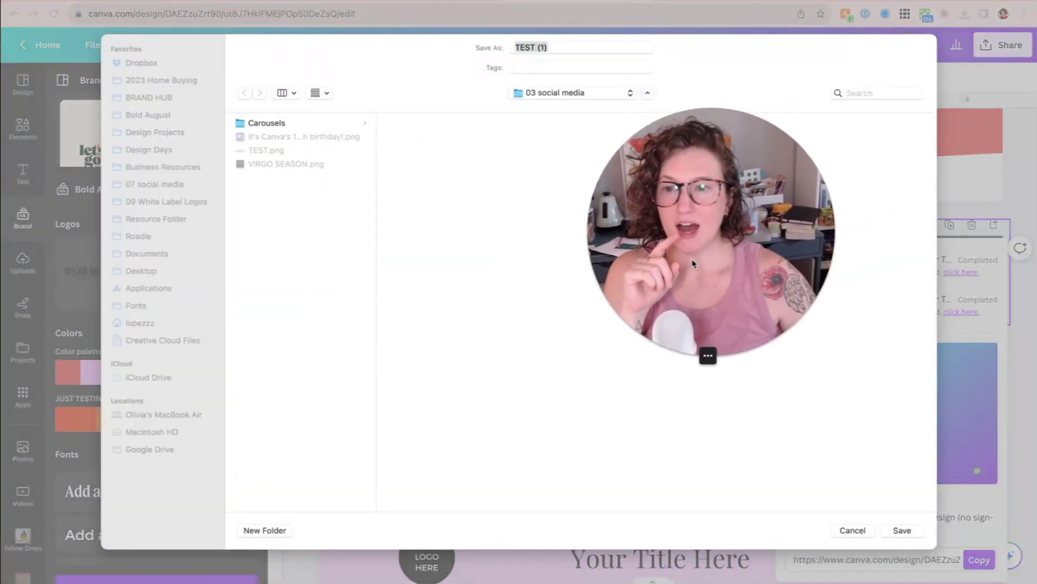
{"action": "left_click", "coordinate": [274, 232]}
{"action": "left_click", "coordinate": [159, 116]}
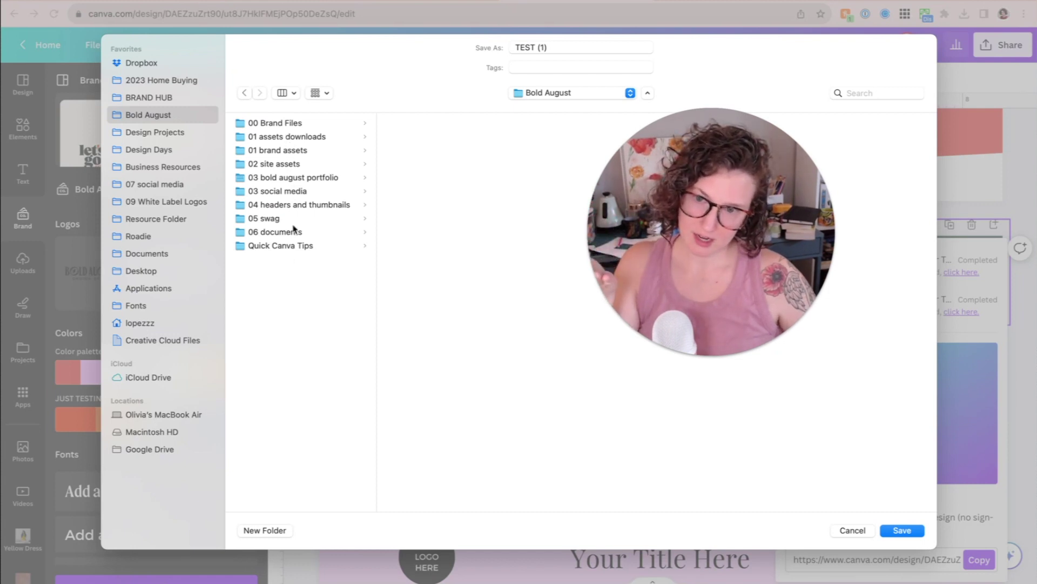
{"action": "left_click", "coordinate": [281, 203]}
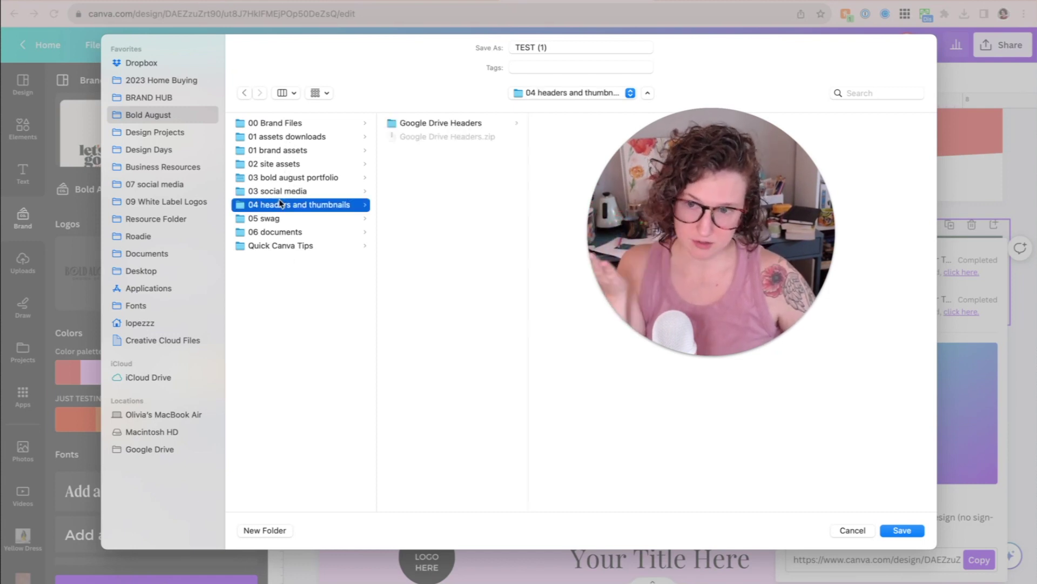
{"action": "left_click", "coordinate": [902, 532]}
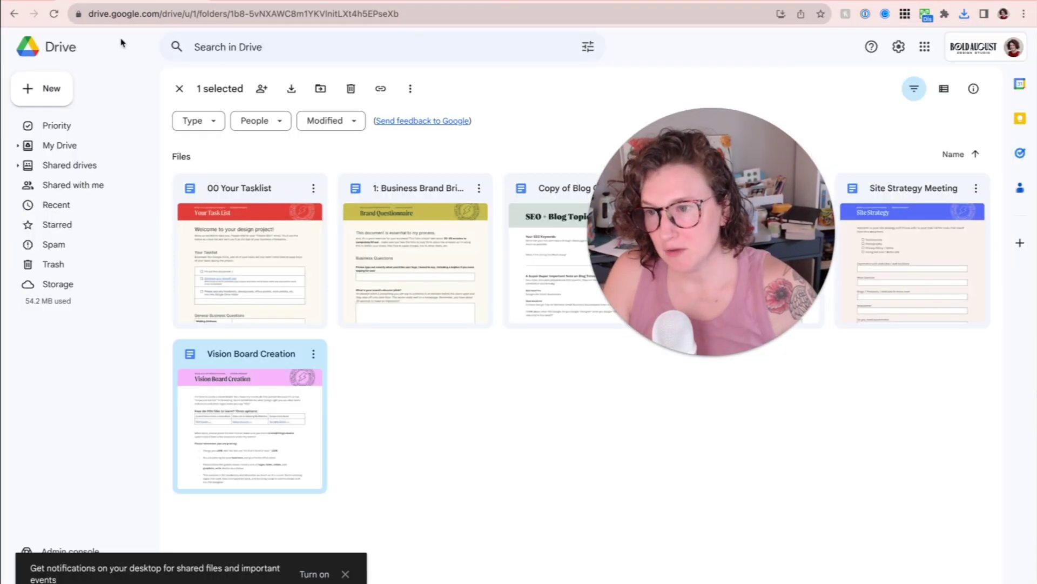
{"action": "left_click", "coordinate": [48, 103]}
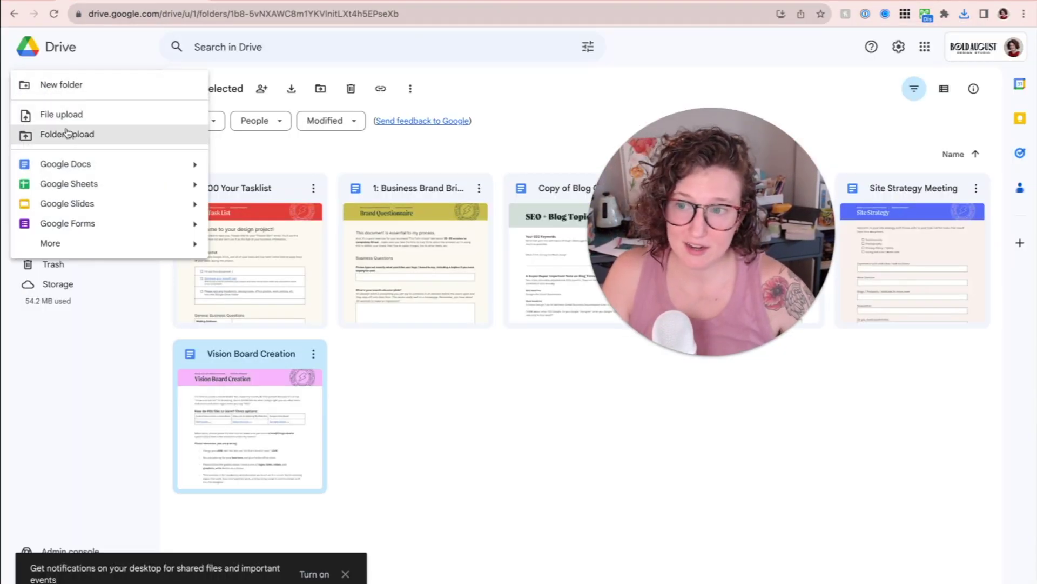
{"action": "left_click", "coordinate": [76, 169]}
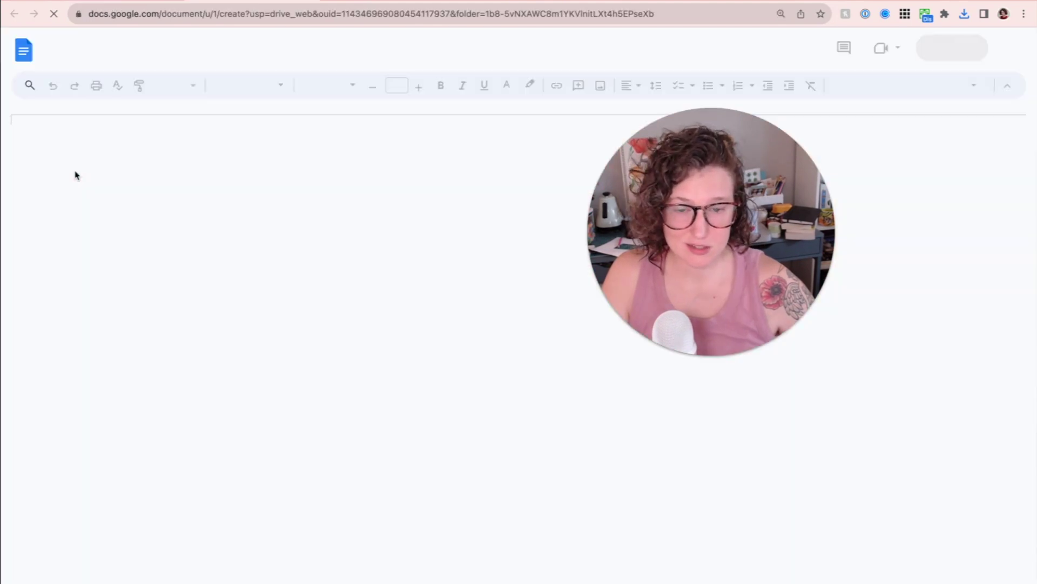
Type 'Typity type' in the body and open the page header for editing.
{"action": "type", "text": "Typity type"}
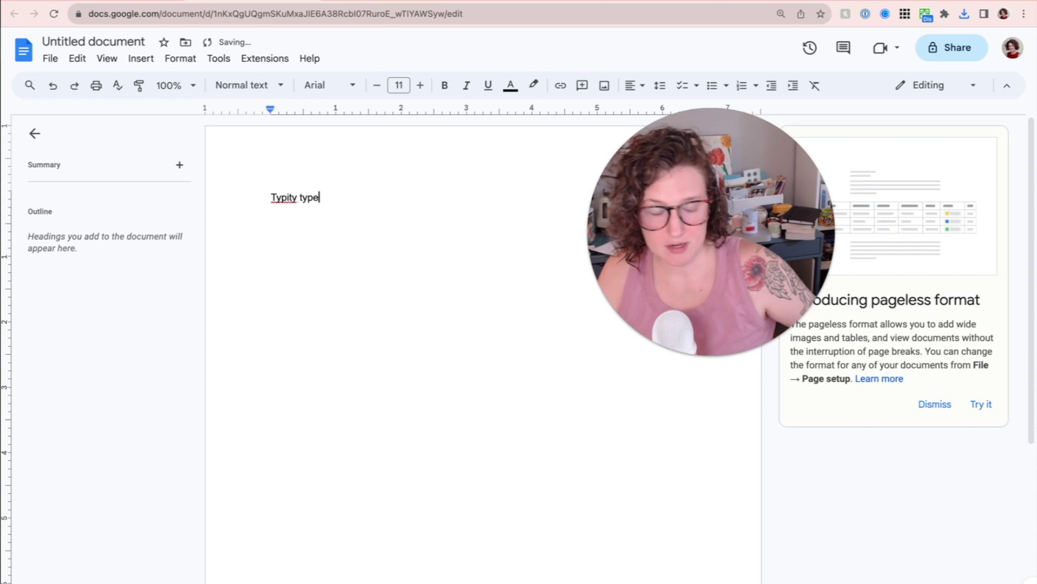
{"action": "double_click", "coordinate": [421, 147]}
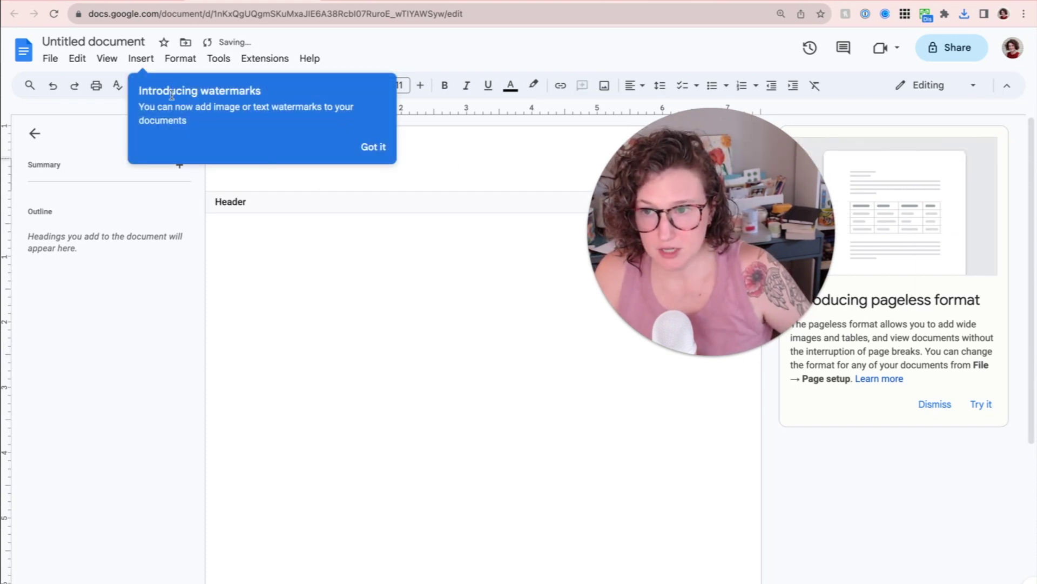
{"action": "left_click", "coordinate": [146, 62]}
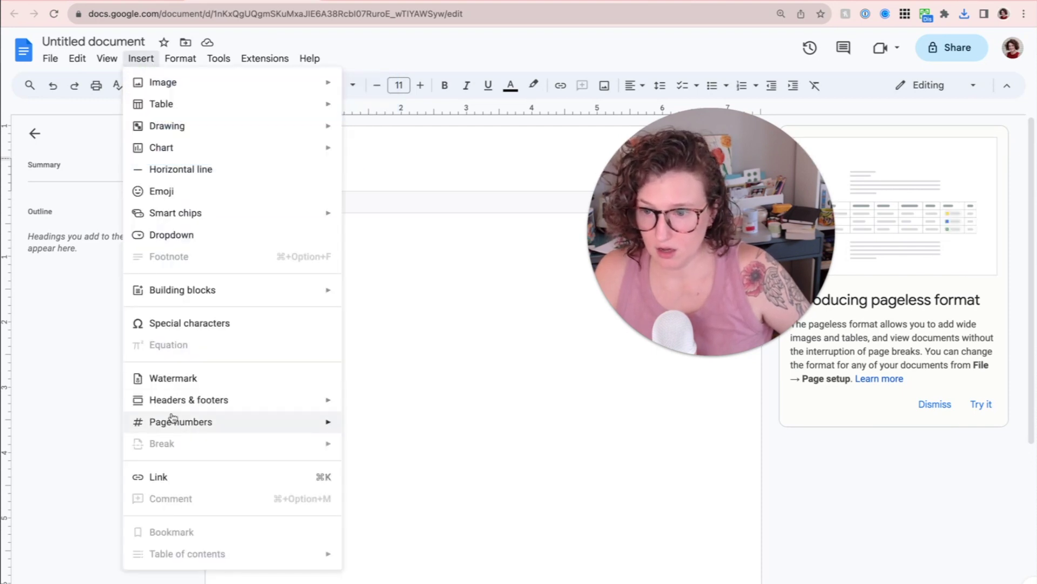
Insert TEST (1).png from the 04 headers and thumbnails folder into the header.
{"action": "mouse_move", "coordinate": [174, 404]}
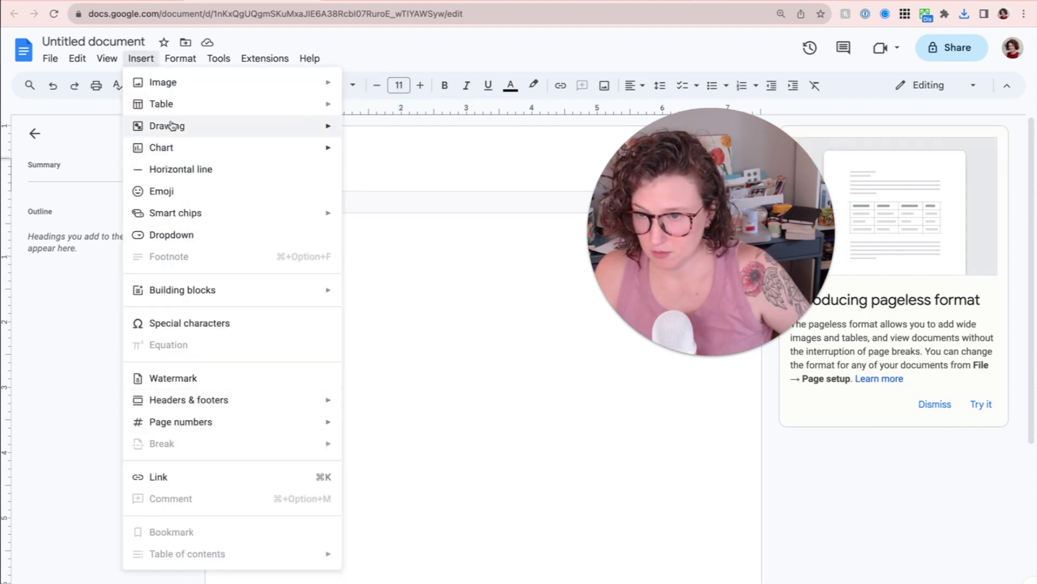
{"action": "mouse_move", "coordinate": [296, 79]}
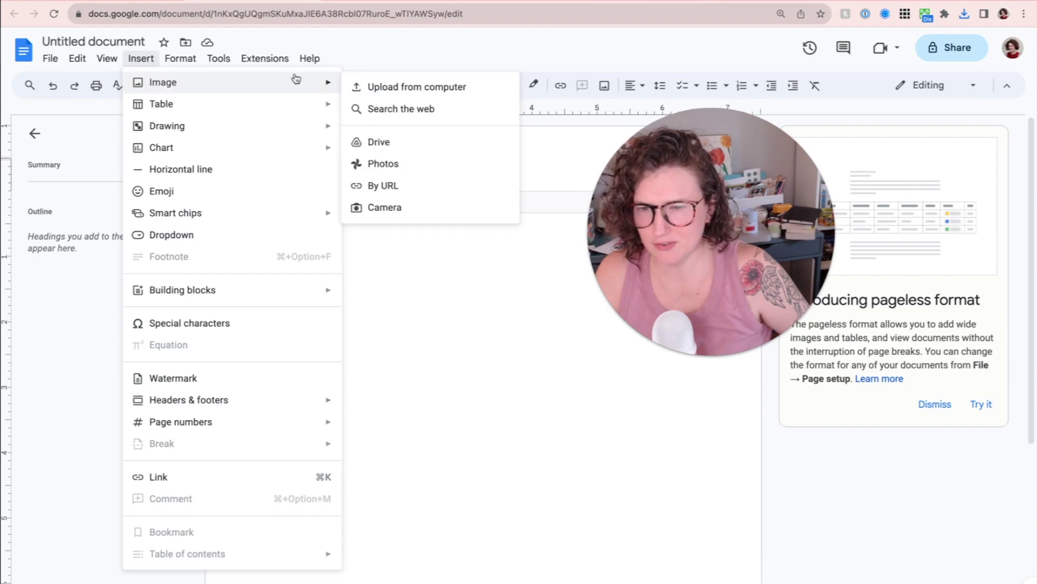
{"action": "left_click", "coordinate": [400, 86]}
{"action": "left_click", "coordinate": [534, 98]}
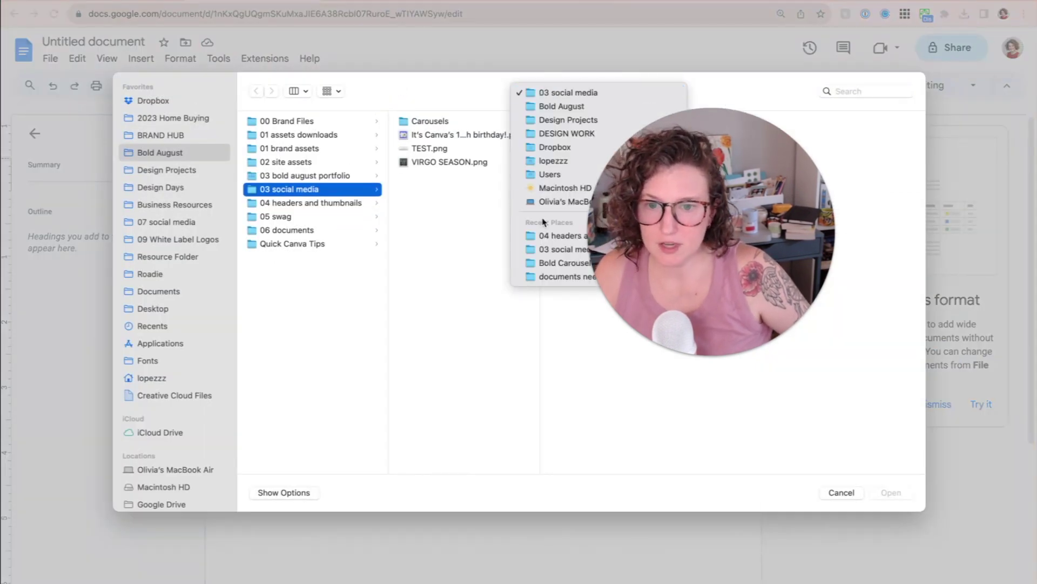
{"action": "left_click", "coordinate": [542, 239]}
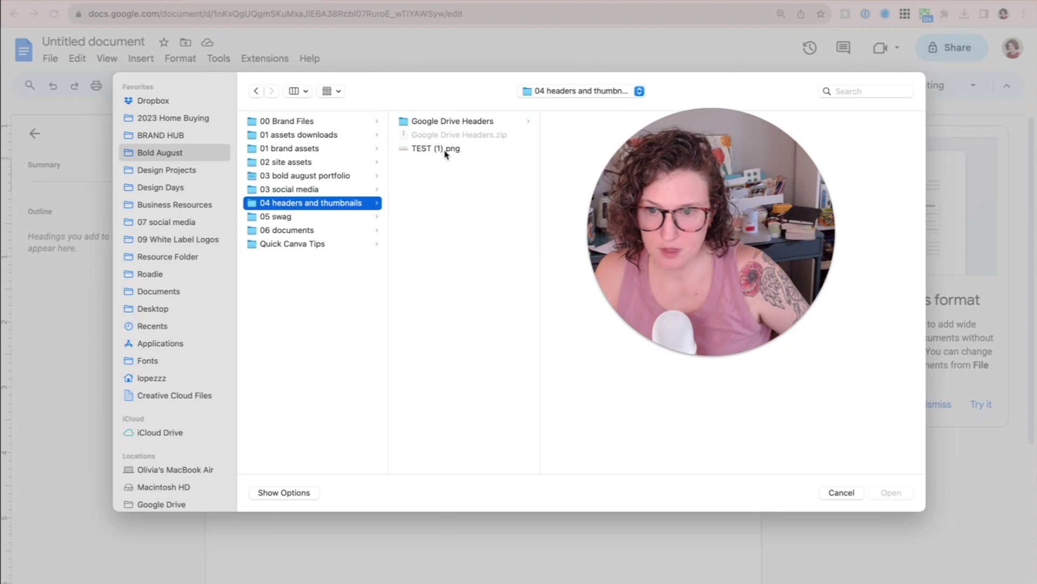
{"action": "left_click", "coordinate": [443, 150]}
{"action": "double_click", "coordinate": [442, 149]}
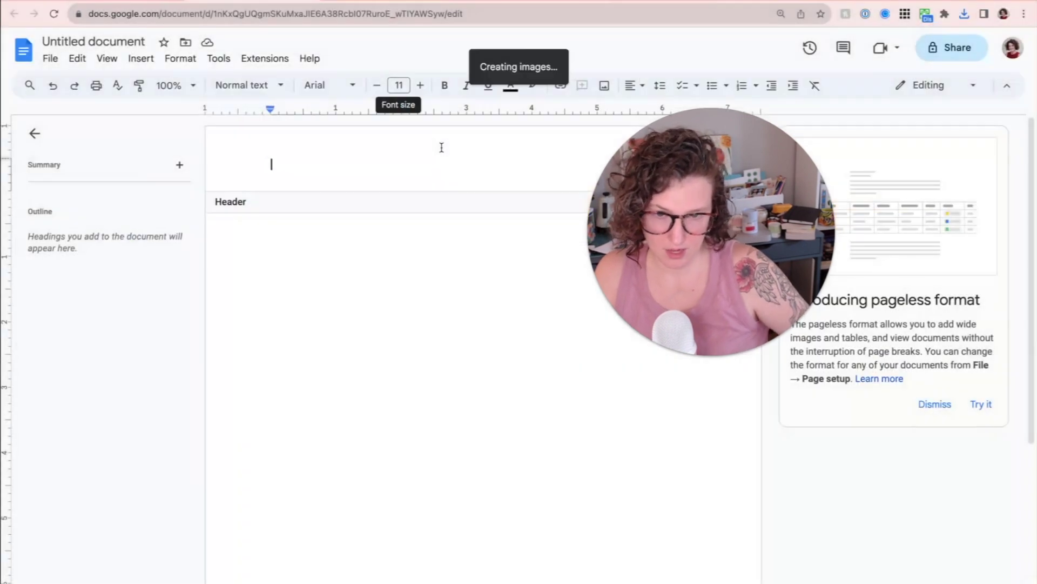
Set the header banner to In front of text, fix it on the page, and stretch it full width.
{"action": "left_click", "coordinate": [398, 190]}
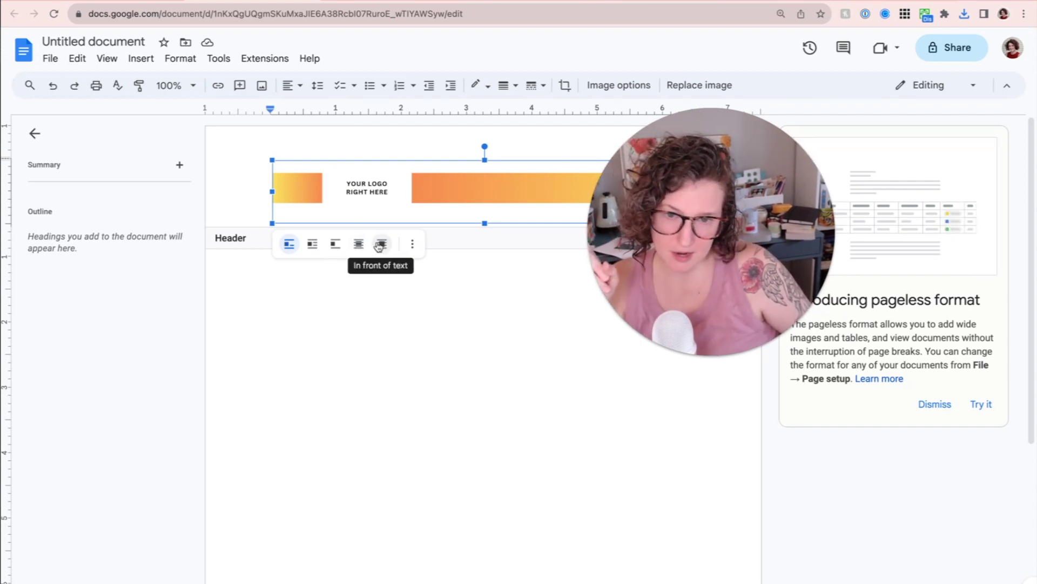
{"action": "left_click", "coordinate": [380, 244]}
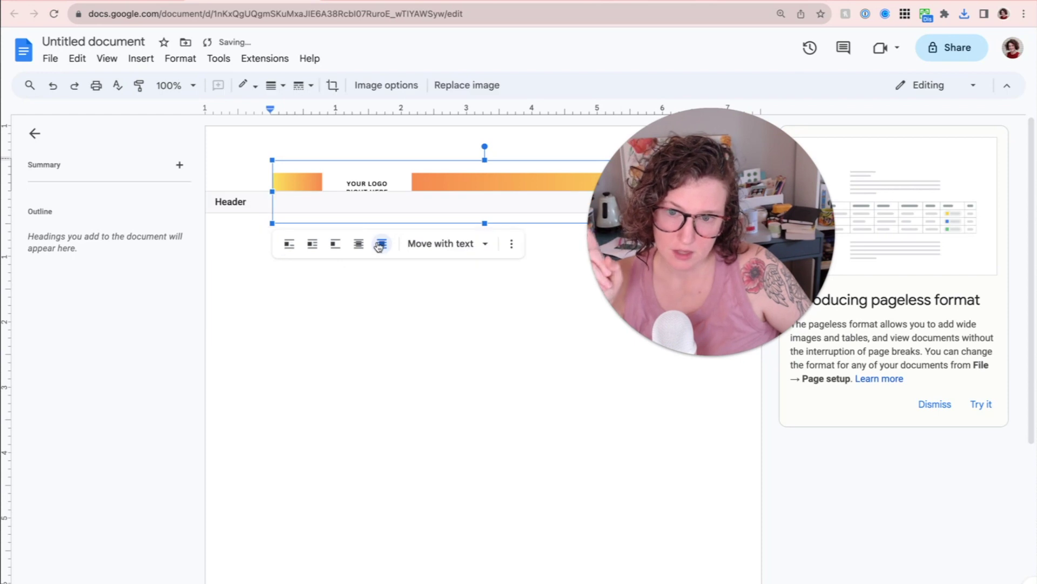
{"action": "left_click", "coordinate": [418, 245]}
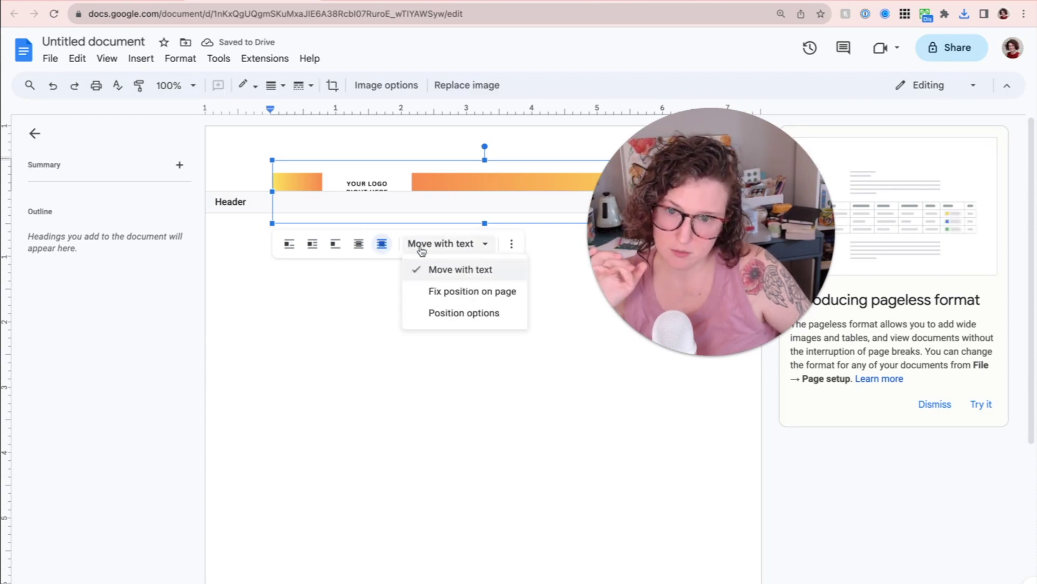
{"action": "left_click", "coordinate": [437, 289]}
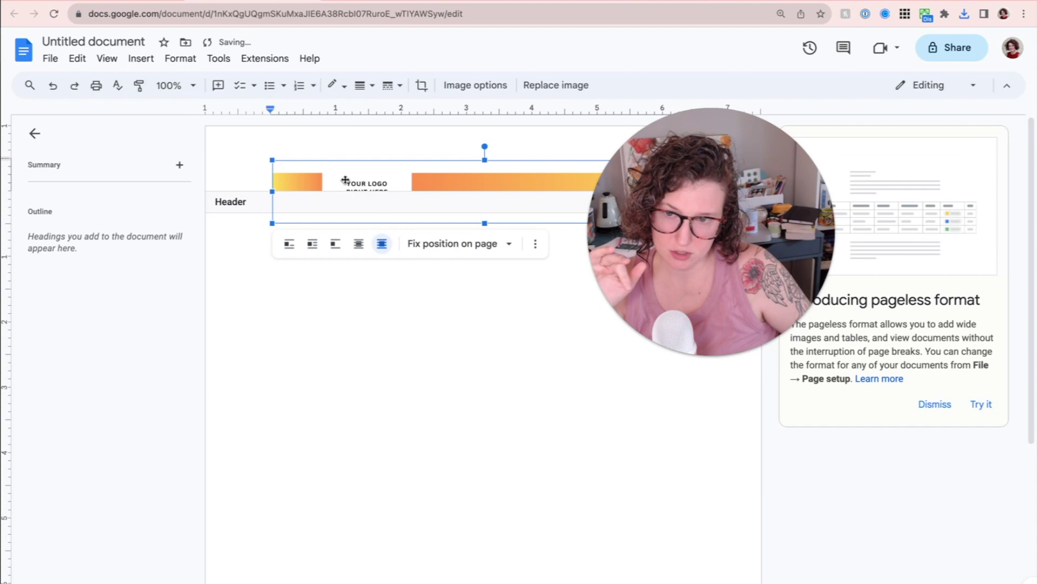
{"action": "left_click_drag", "start_coordinate": [345, 180], "coordinate": [273, 143]}
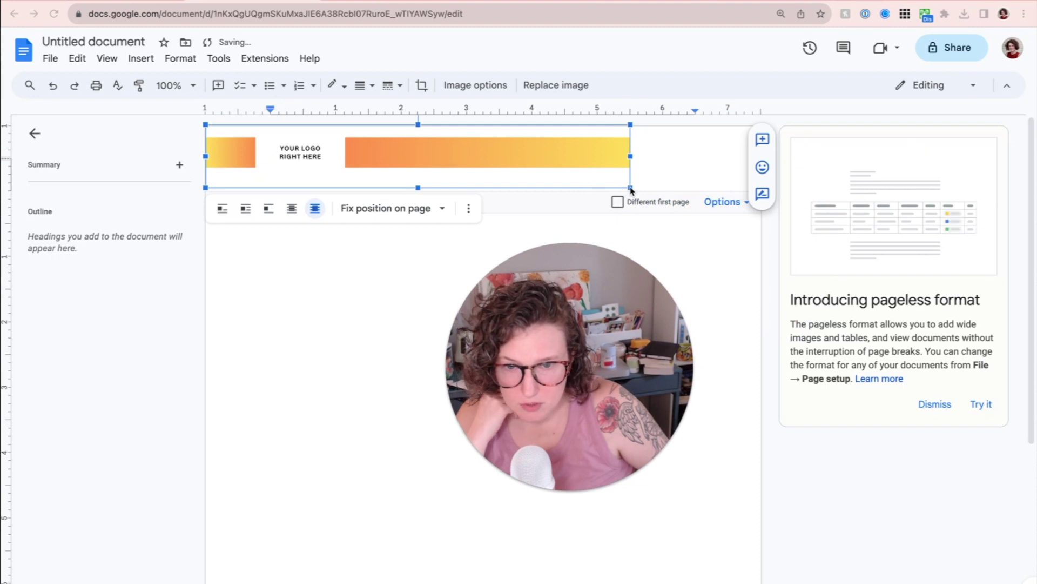
{"action": "left_click_drag", "start_coordinate": [605, 169], "coordinate": [693, 152]}
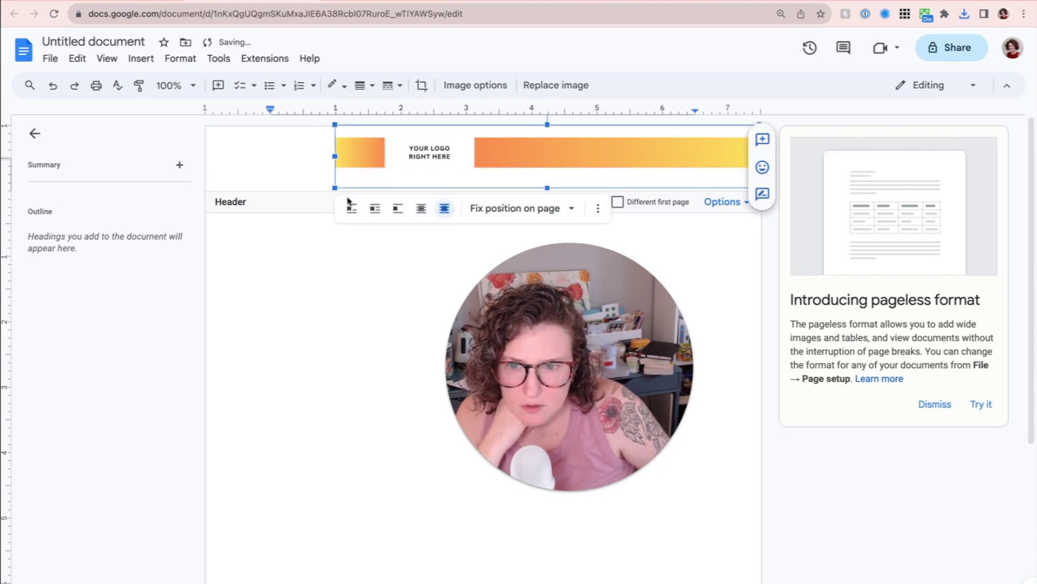
{"action": "left_click_drag", "start_coordinate": [334, 188], "coordinate": [273, 206]}
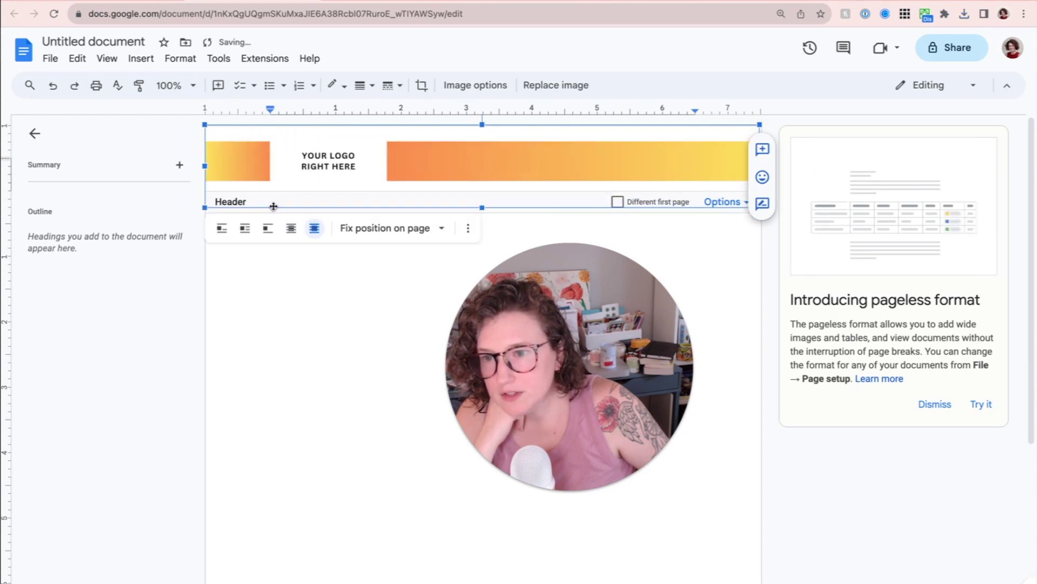
{"action": "left_click", "coordinate": [296, 331]}
Change the first body line to 'Start type!' and add three filler lines beneath it.
{"action": "key", "text": "Escape"}
{"action": "type", "text": "S"}
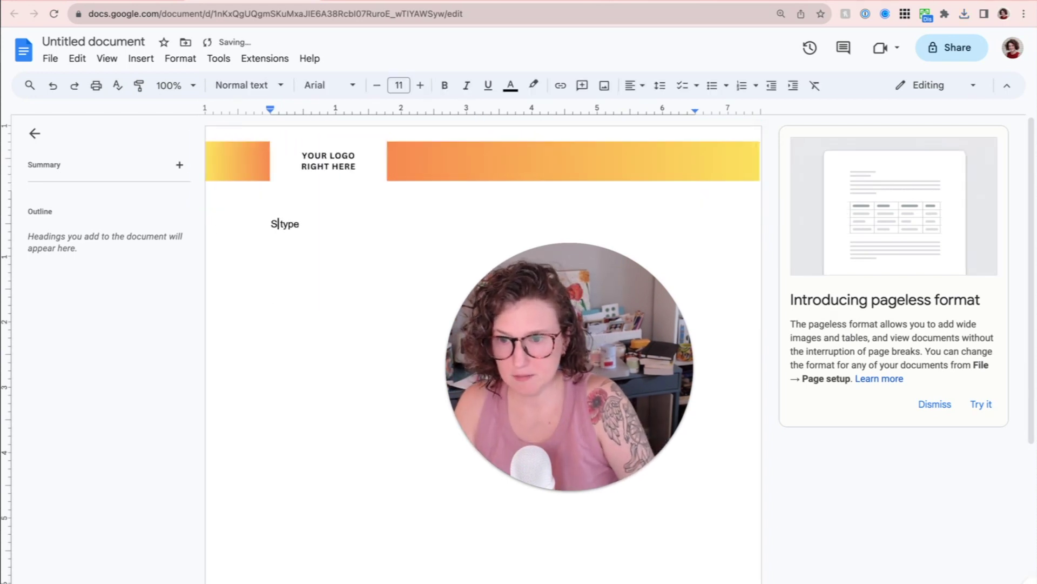
{"action": "type", "text": "tart"}
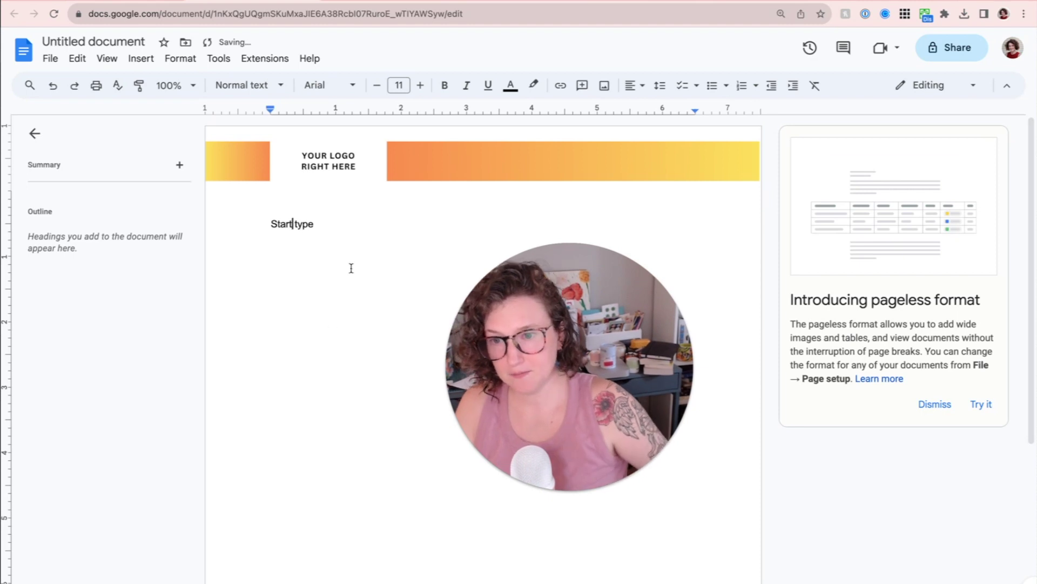
{"action": "double_click", "coordinate": [352, 231]}
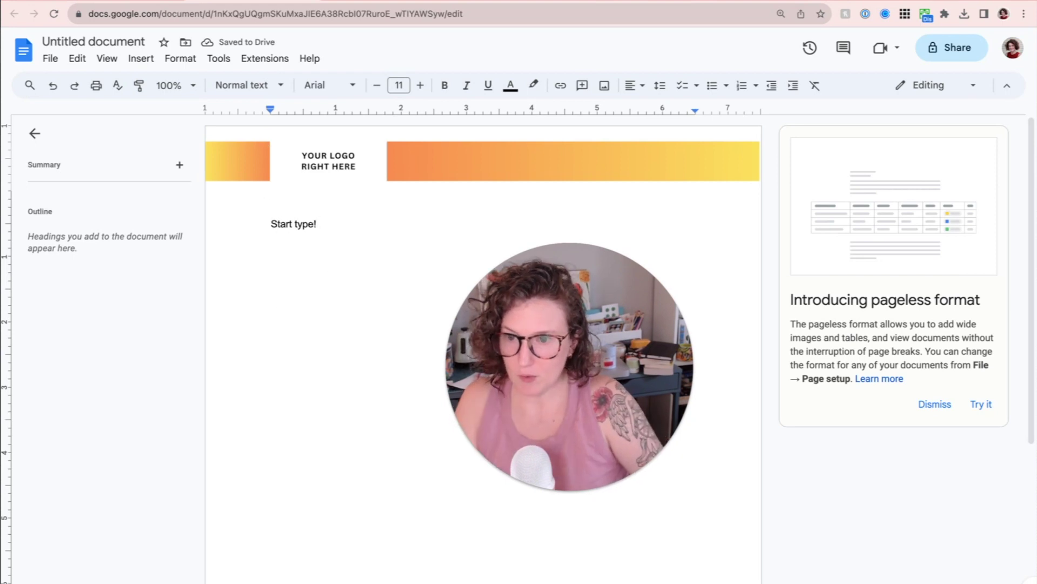
{"action": "key", "text": "Return"}
{"action": "type", "text": "Lajdsfljsf"}
{"action": "key", "text": "Return"}
{"action": "type", "text": "alsdkjf;lasjf"}
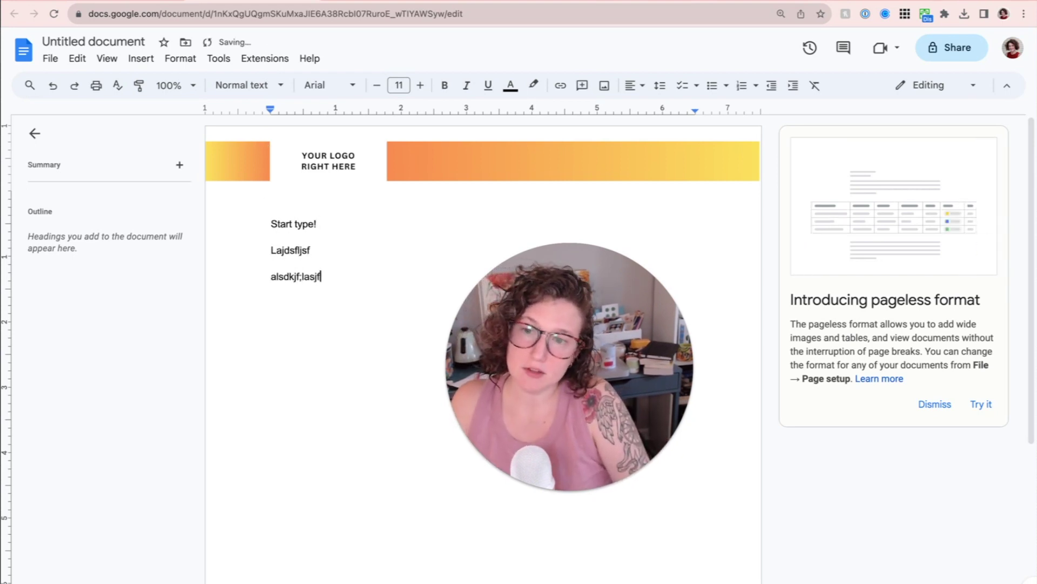
{"action": "key", "text": "Return"}
{"action": "type", "text": "a;lskdjf;asljdf"}
{"action": "key", "text": "Return"}
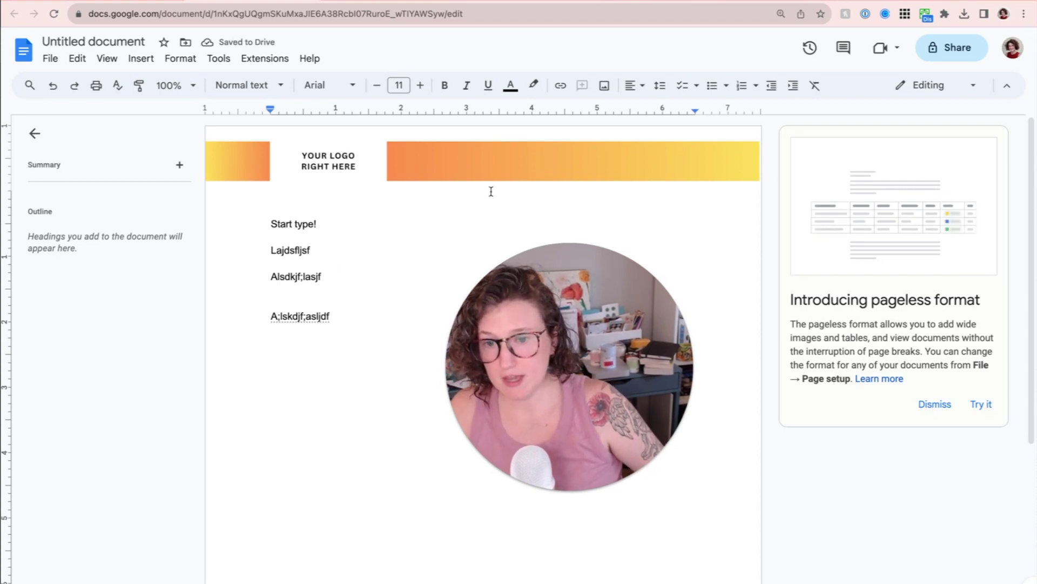
{"action": "scroll", "coordinate": [383, 289], "scroll_direction": "down", "scroll_amount": 5}
{"action": "scroll", "coordinate": [383, 289], "scroll_direction": "up", "scroll_amount": 5}
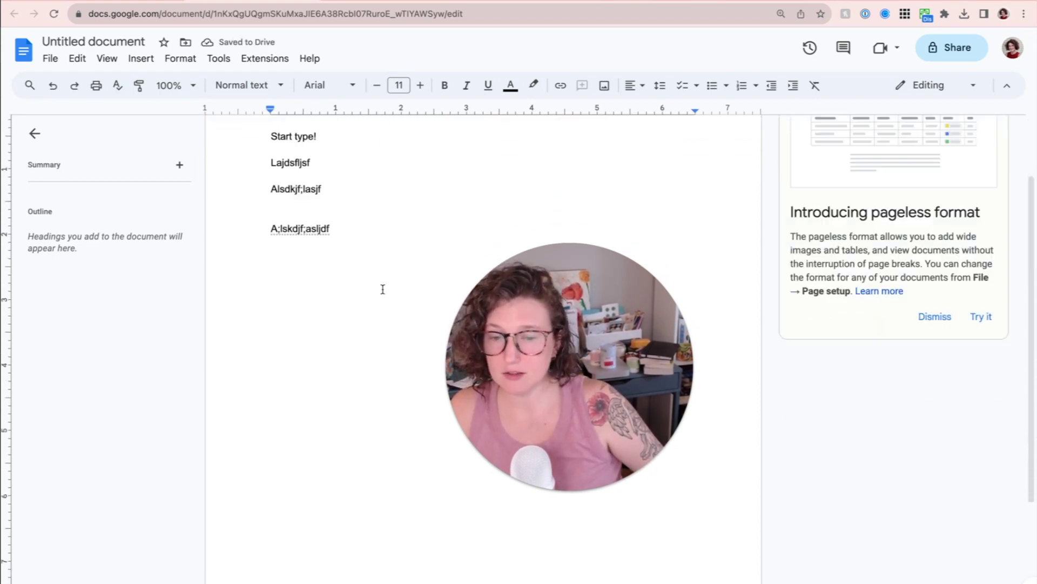
Insert a page break and check that the banner header repeats on page two.
{"action": "left_click", "coordinate": [141, 59]}
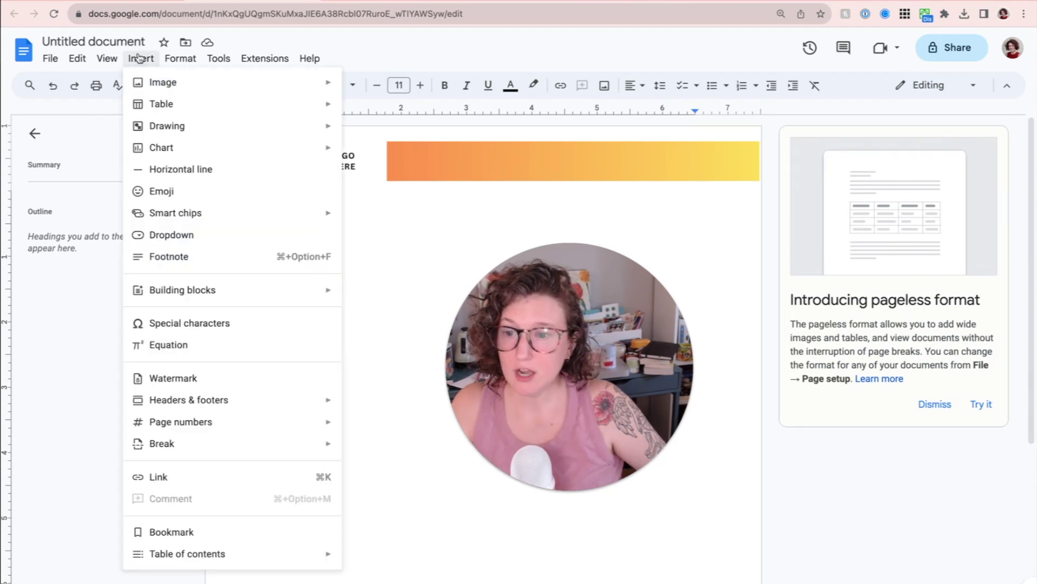
{"action": "mouse_move", "coordinate": [197, 409]}
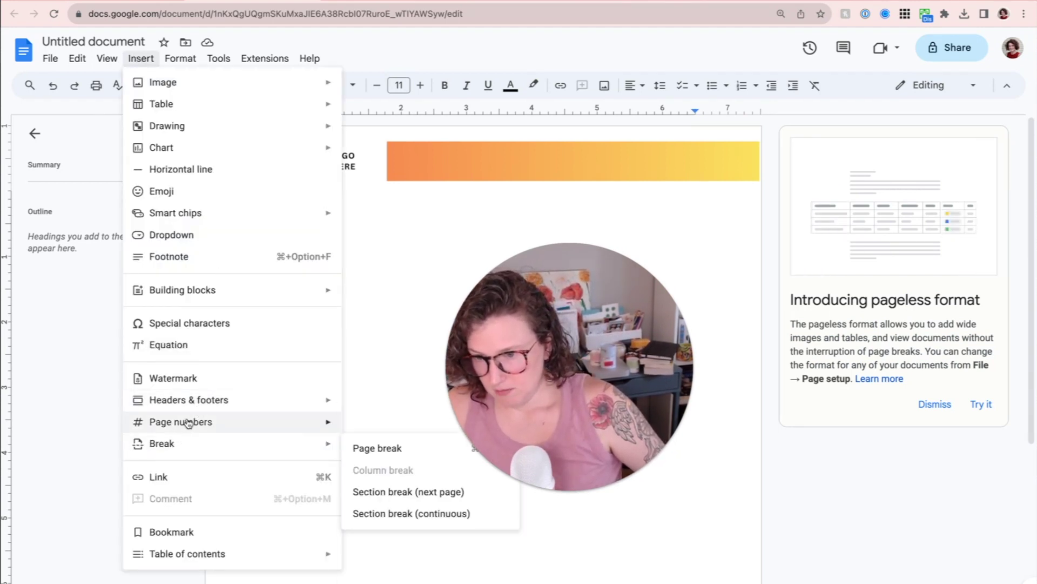
{"action": "left_click", "coordinate": [405, 452]}
{"action": "scroll", "coordinate": [324, 389], "scroll_direction": "down", "scroll_amount": 5}
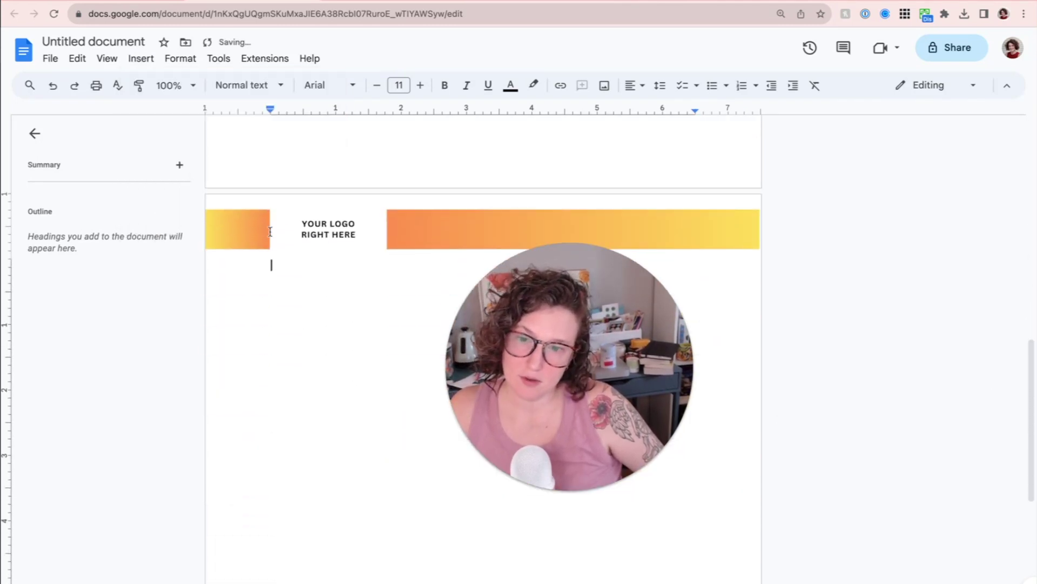
{"action": "scroll", "coordinate": [347, 225], "scroll_direction": "up", "scroll_amount": 3}
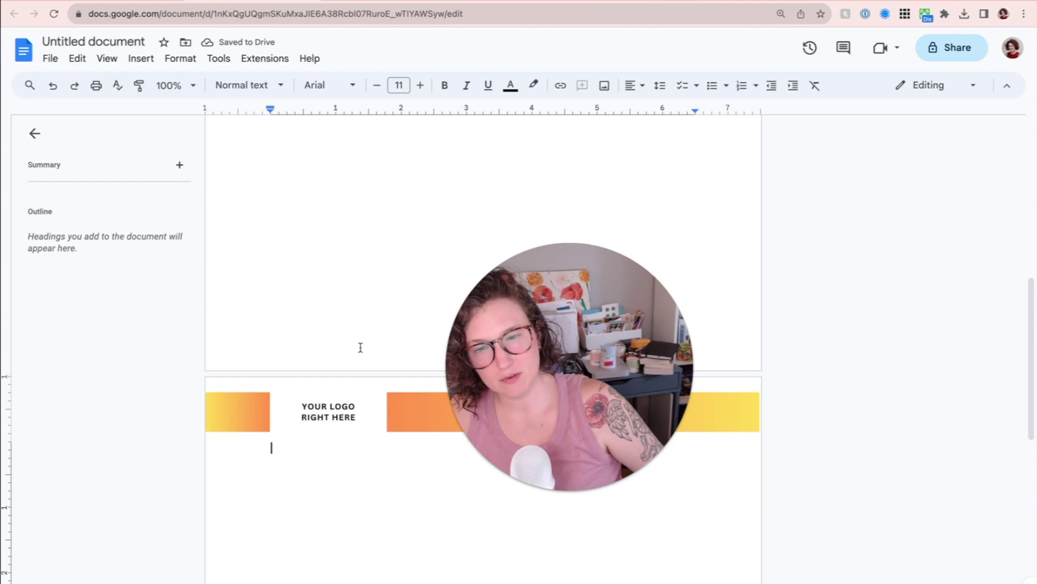
{"action": "scroll", "coordinate": [360, 347], "scroll_direction": "up", "scroll_amount": 8}
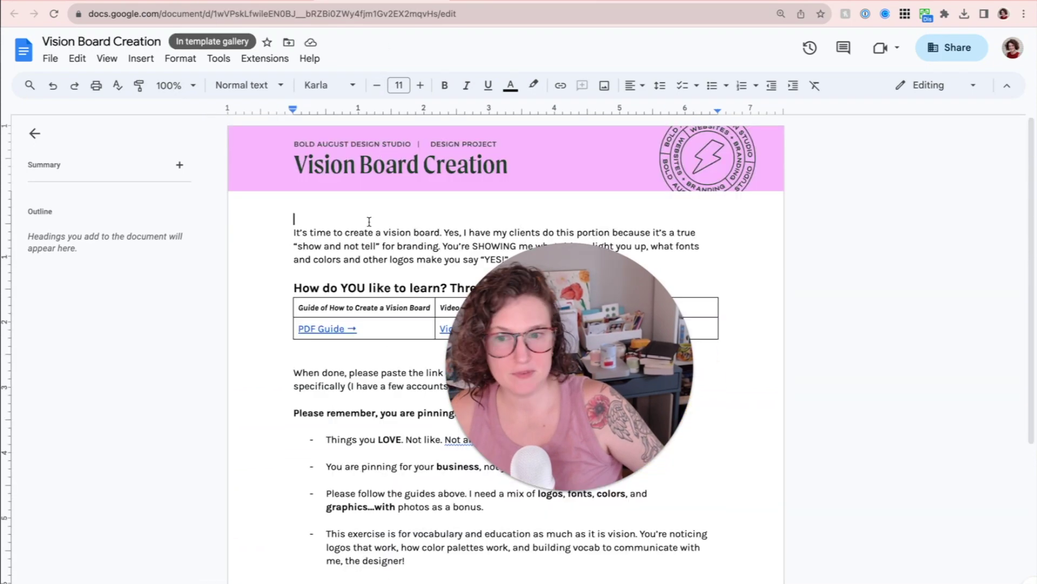
{"action": "scroll", "coordinate": [369, 221], "scroll_direction": "down", "scroll_amount": 5}
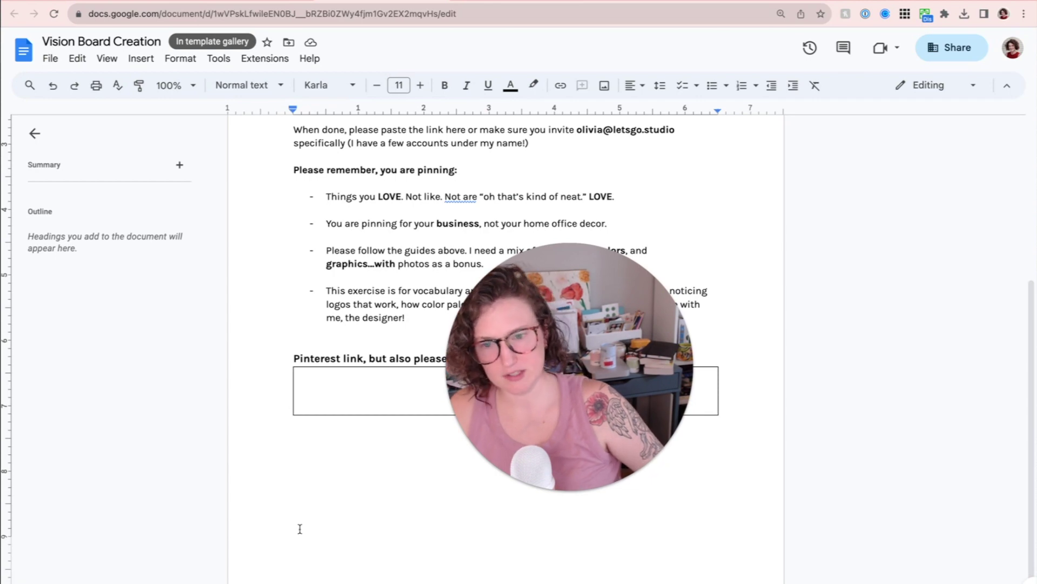
Scroll through the Vision Board Creation doc, then return to the untitled document.
{"action": "scroll", "coordinate": [300, 529], "scroll_direction": "up", "scroll_amount": 1}
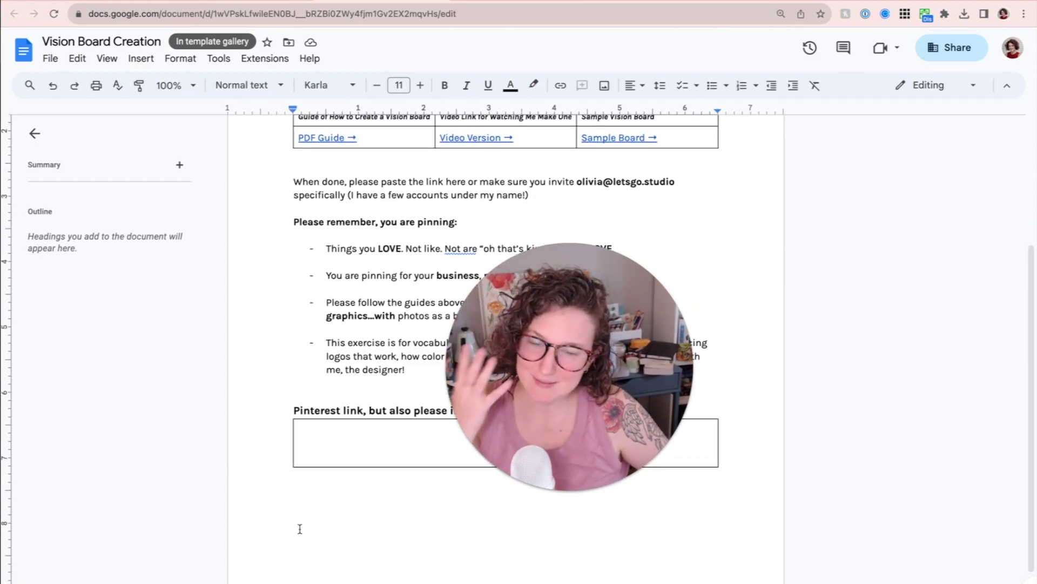
{"action": "scroll", "coordinate": [305, 510], "scroll_direction": "up", "scroll_amount": 4}
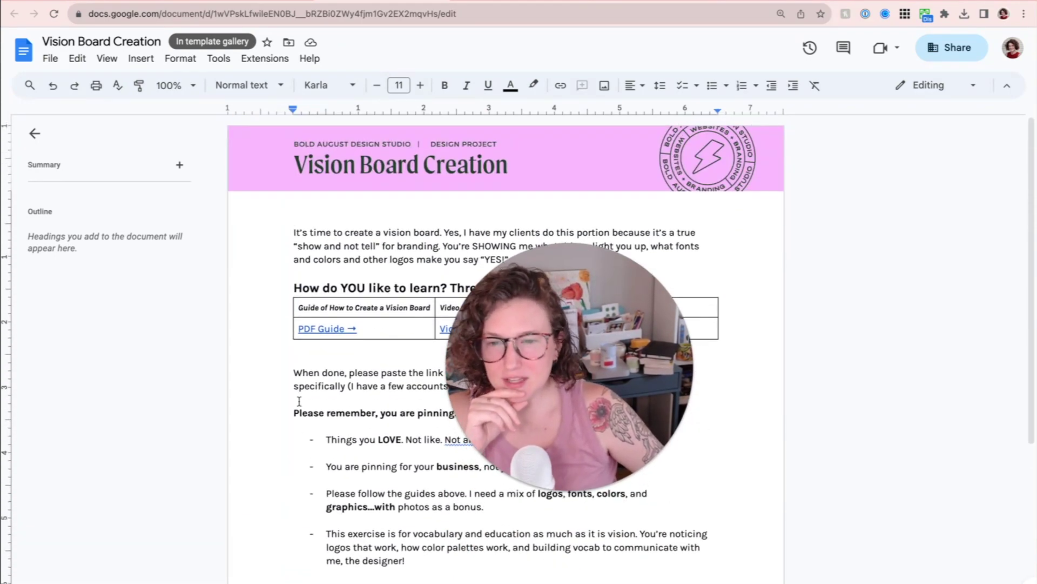
{"action": "scroll", "coordinate": [299, 401], "scroll_direction": "down", "scroll_amount": 5}
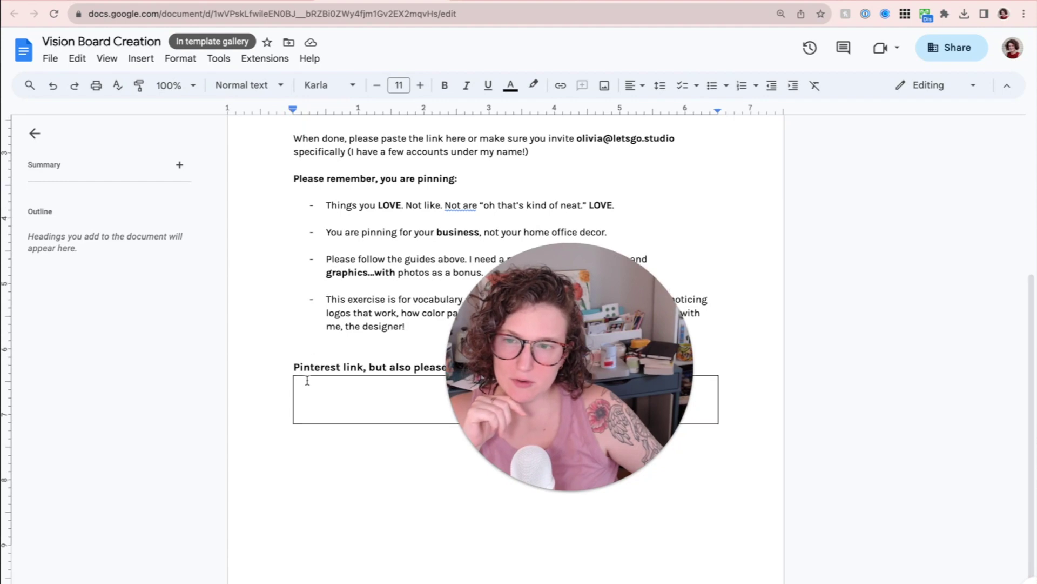
{"action": "scroll", "coordinate": [307, 380], "scroll_direction": "up", "scroll_amount": 5}
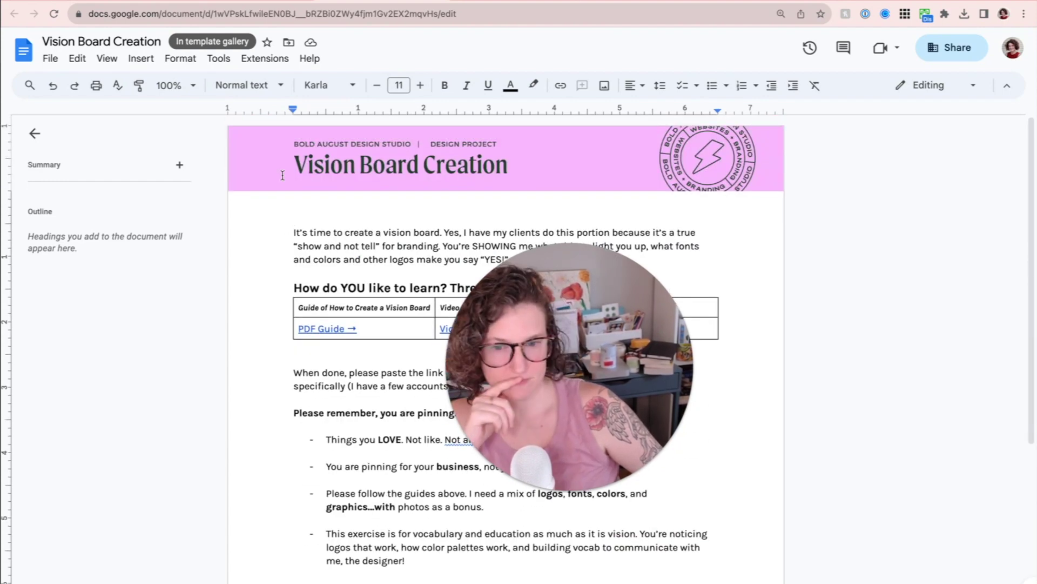
{"action": "left_click", "coordinate": [263, 1]}
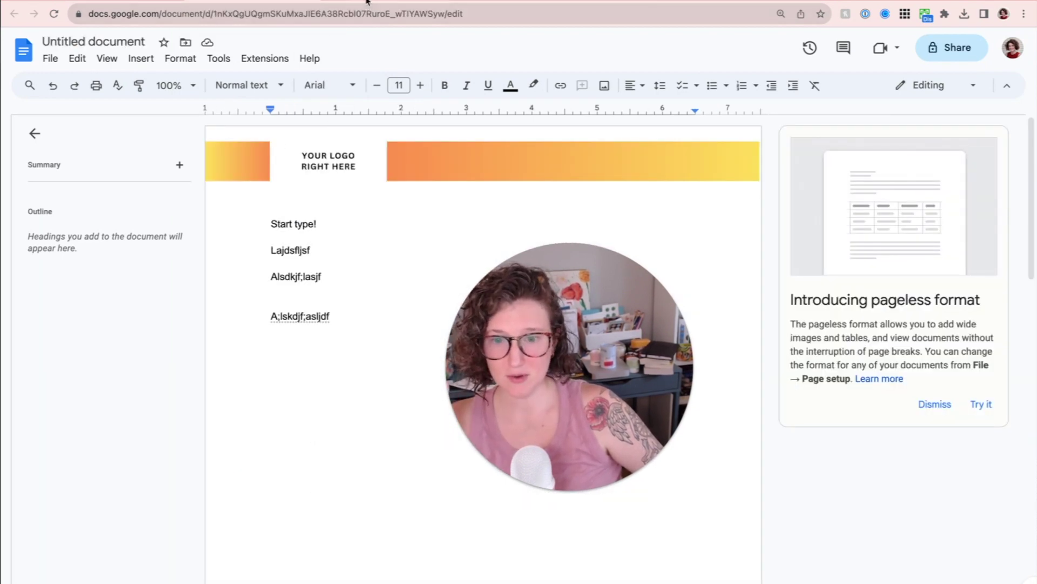
Check the Canva tabs, then add an empty line after the untitled doc's last text line.
{"action": "left_click", "coordinate": [508, 1]}
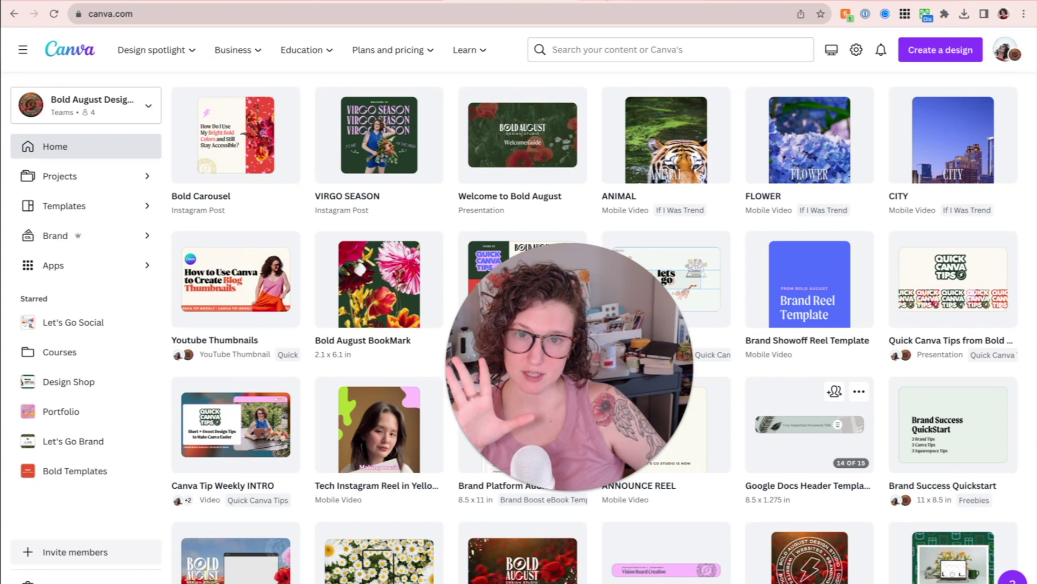
{"action": "left_click", "coordinate": [620, 1]}
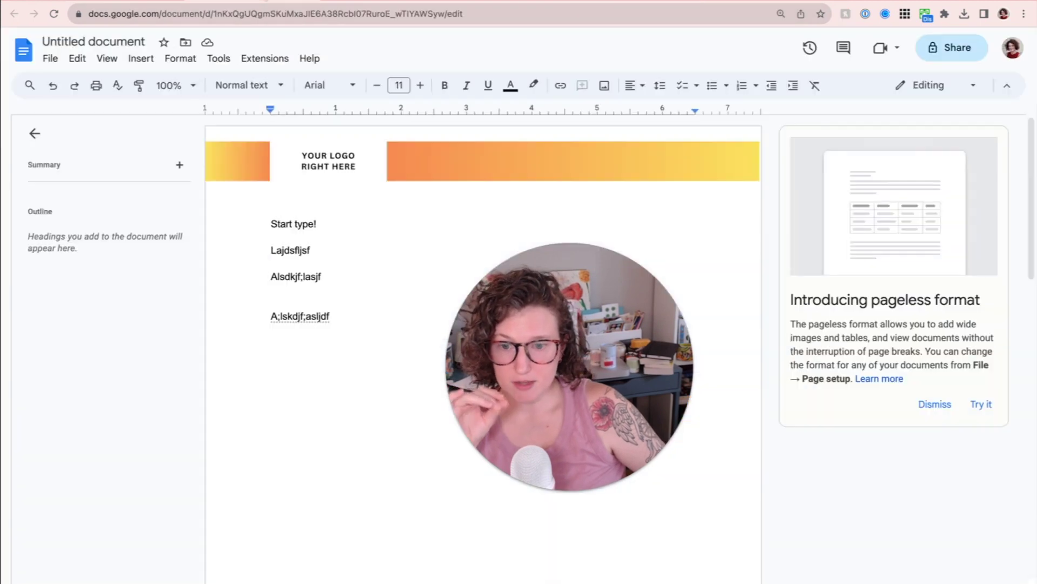
{"action": "key", "text": "Return"}
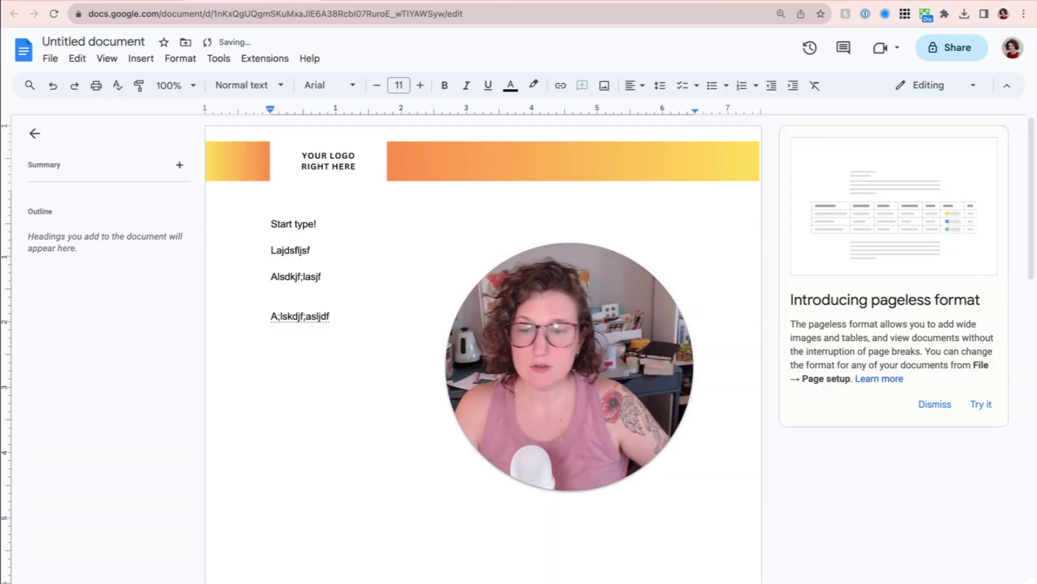
{"action": "scroll", "coordinate": [483, 346], "scroll_direction": "down", "scroll_amount": 1}
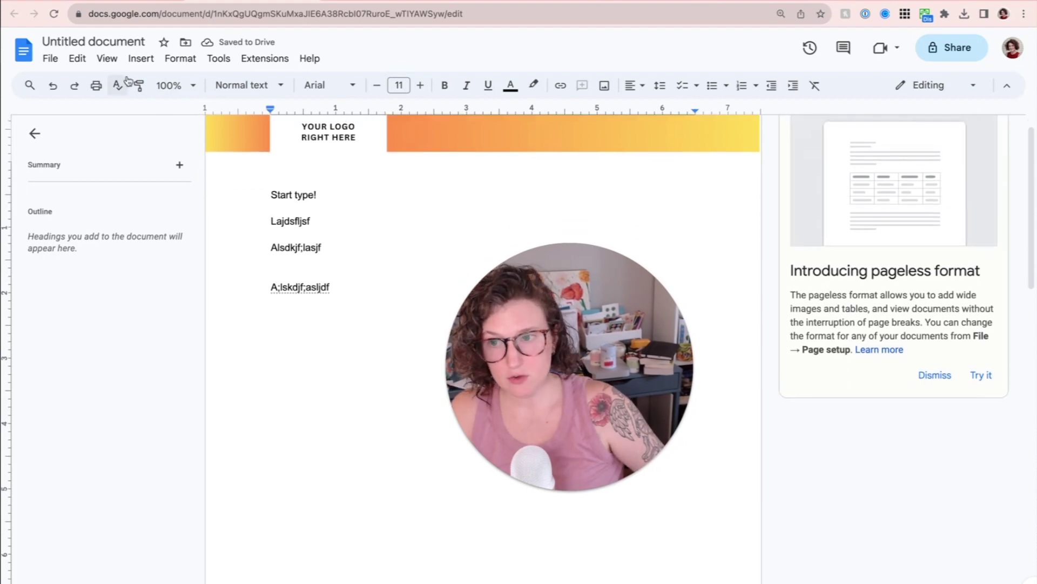
Insert SEO.png from the Google Drive Headers folder below the text.
{"action": "left_click", "coordinate": [139, 60]}
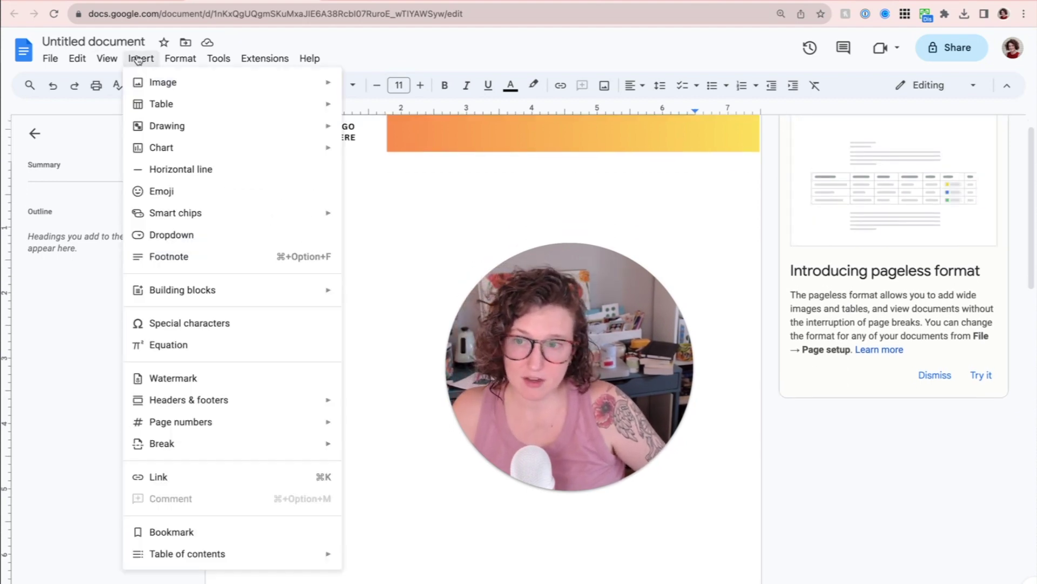
{"action": "mouse_move", "coordinate": [142, 82]}
{"action": "left_click", "coordinate": [438, 95]}
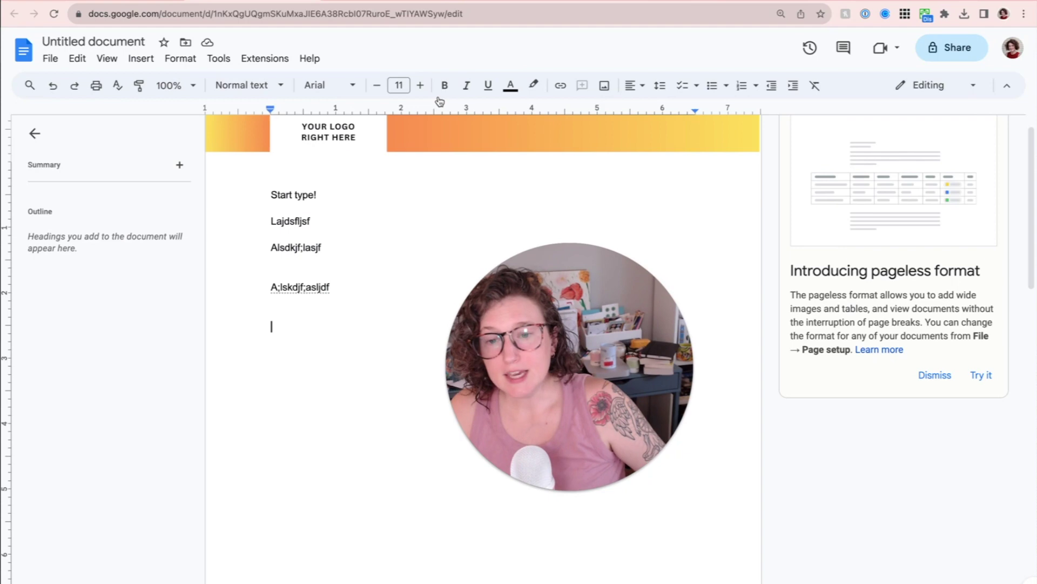
{"action": "left_click", "coordinate": [337, 121]}
{"action": "left_click", "coordinate": [441, 121]}
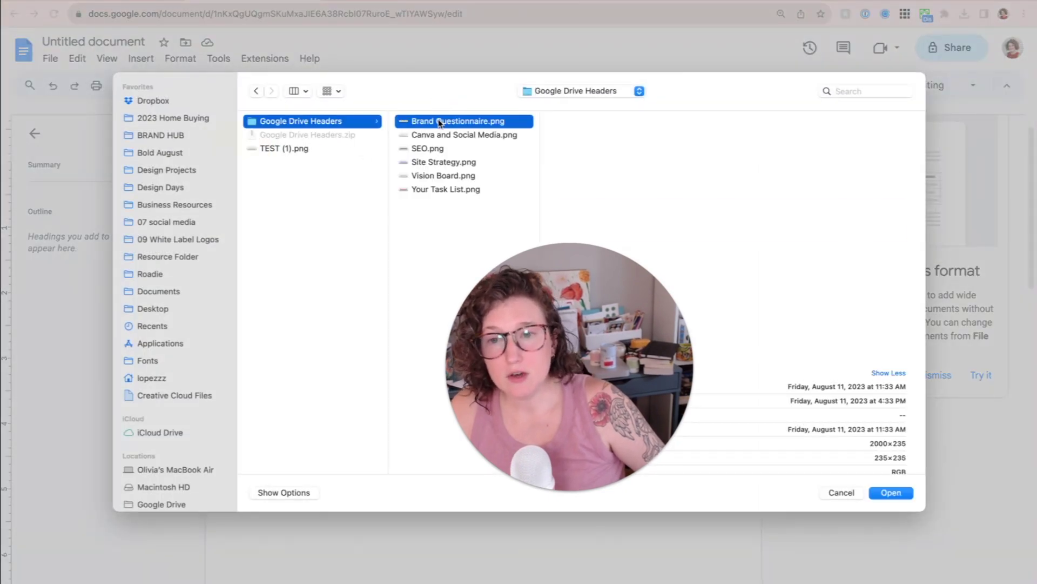
{"action": "key", "text": "Down"}
{"action": "key", "text": "Down"}
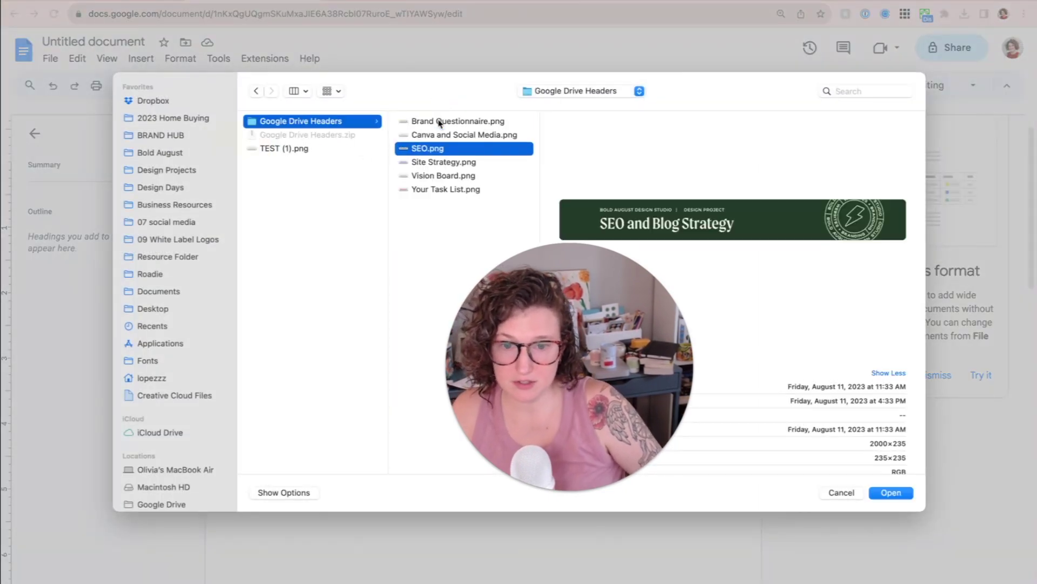
{"action": "key", "text": "Return"}
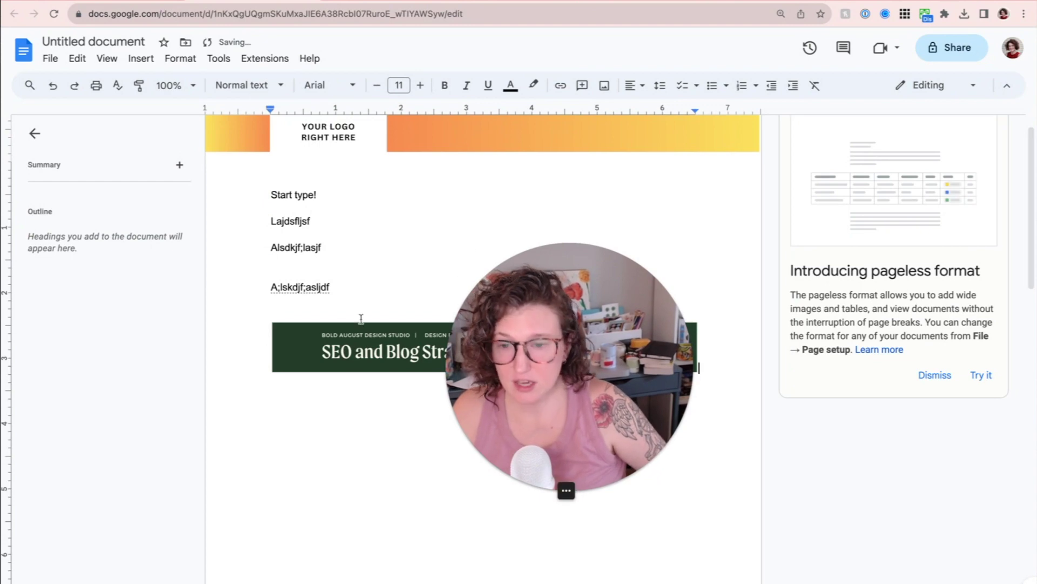
Set the SEO banner to Break text, fix it on the page, and stretch it full width.
{"action": "left_click", "coordinate": [361, 326]}
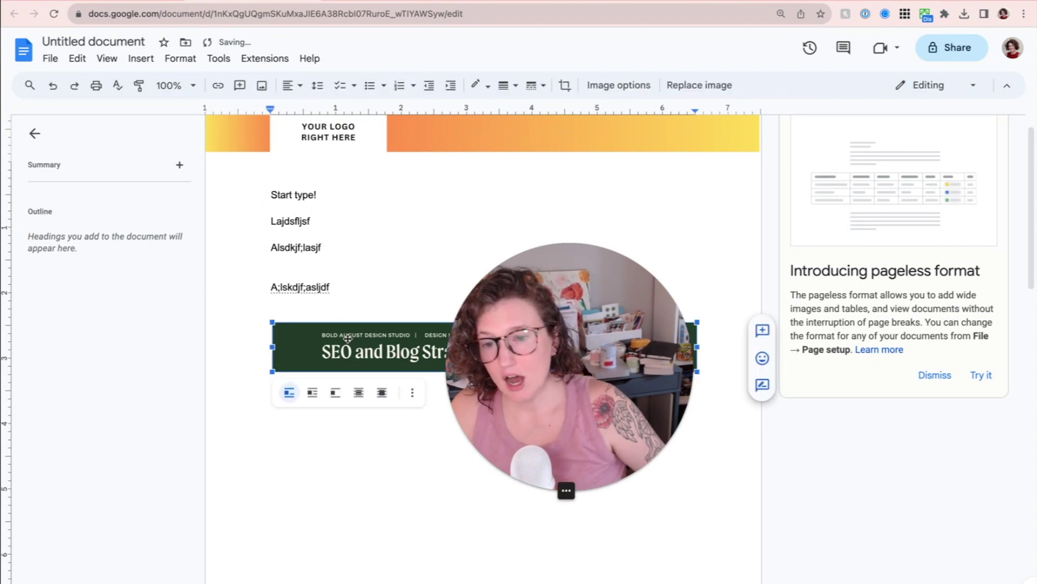
{"action": "left_click", "coordinate": [337, 399]}
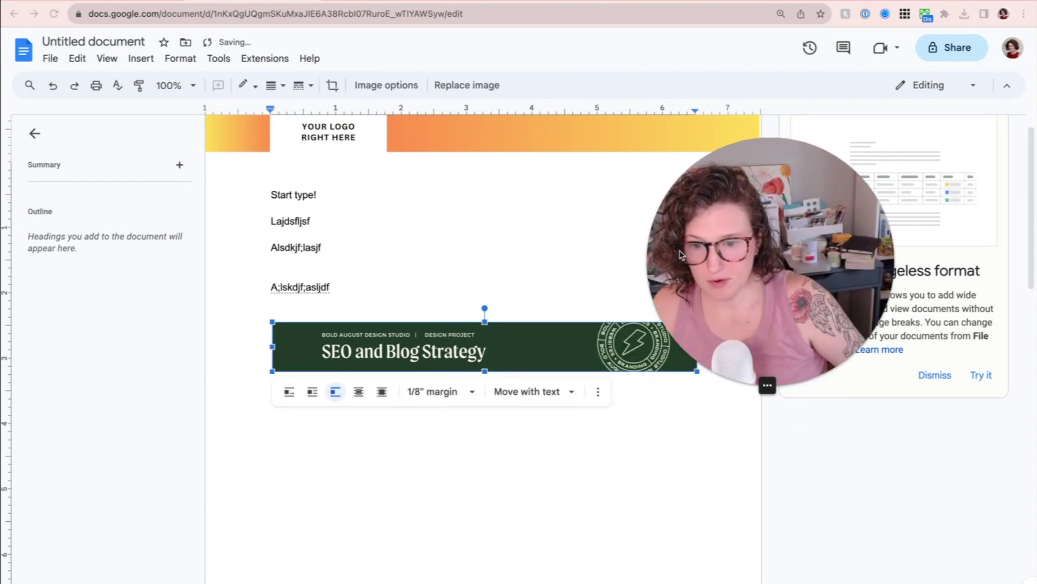
{"action": "left_click", "coordinate": [519, 391]}
{"action": "left_click", "coordinate": [538, 439]}
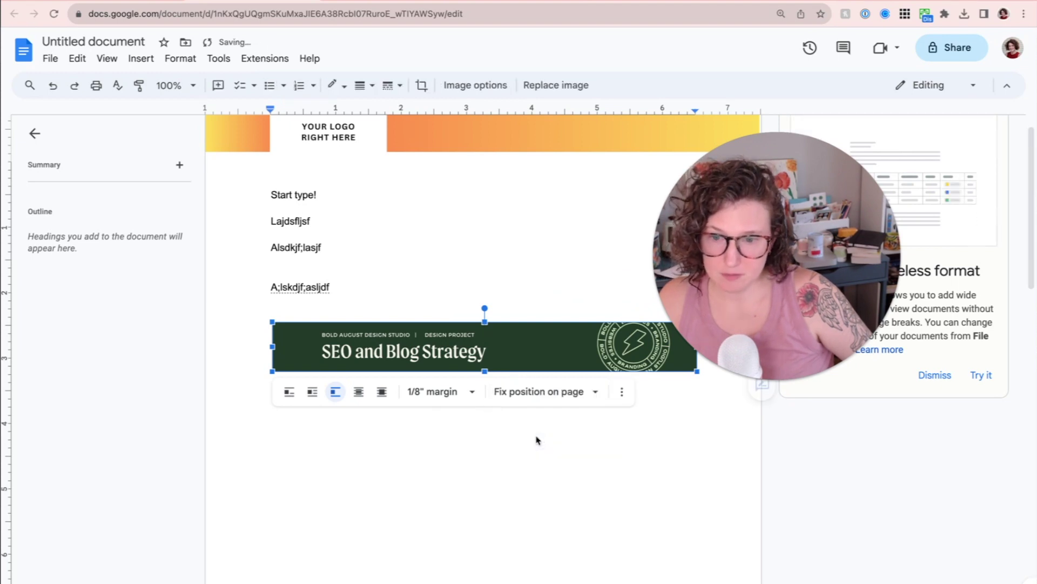
{"action": "left_click_drag", "start_coordinate": [377, 337], "coordinate": [309, 369]}
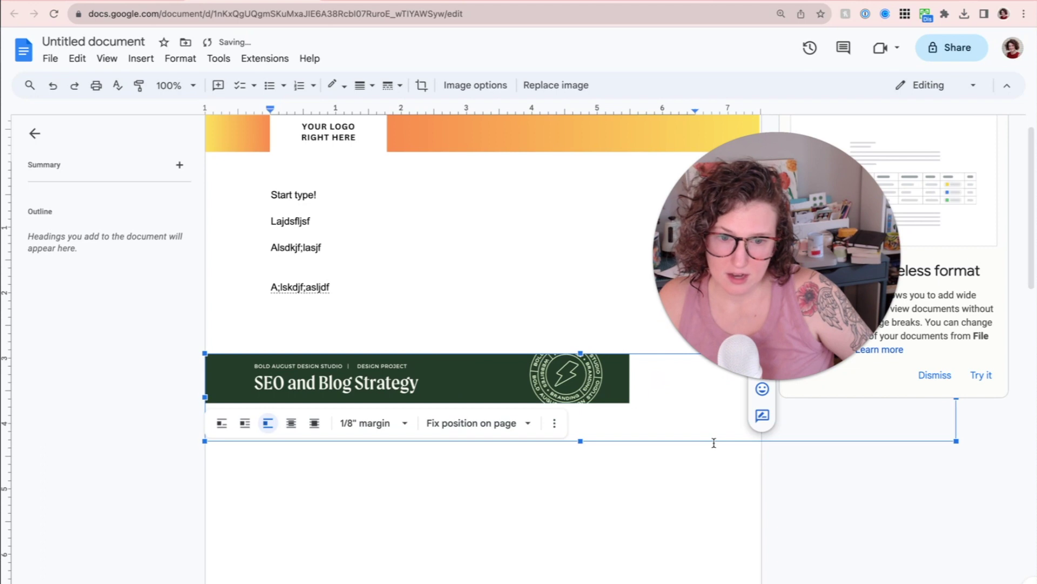
{"action": "left_click", "coordinate": [686, 496]}
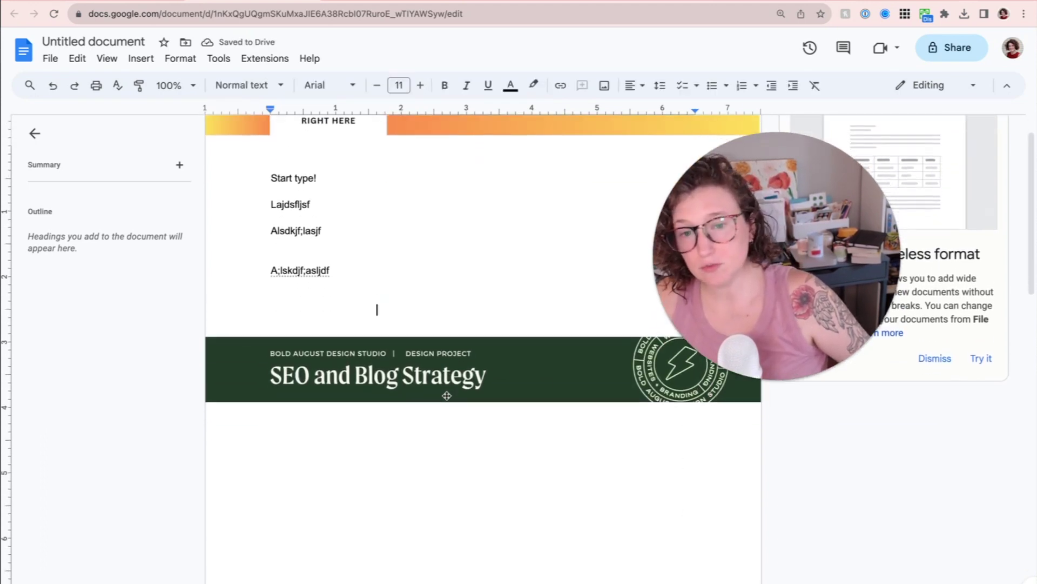
{"action": "scroll", "coordinate": [447, 396], "scroll_direction": "down", "scroll_amount": 5}
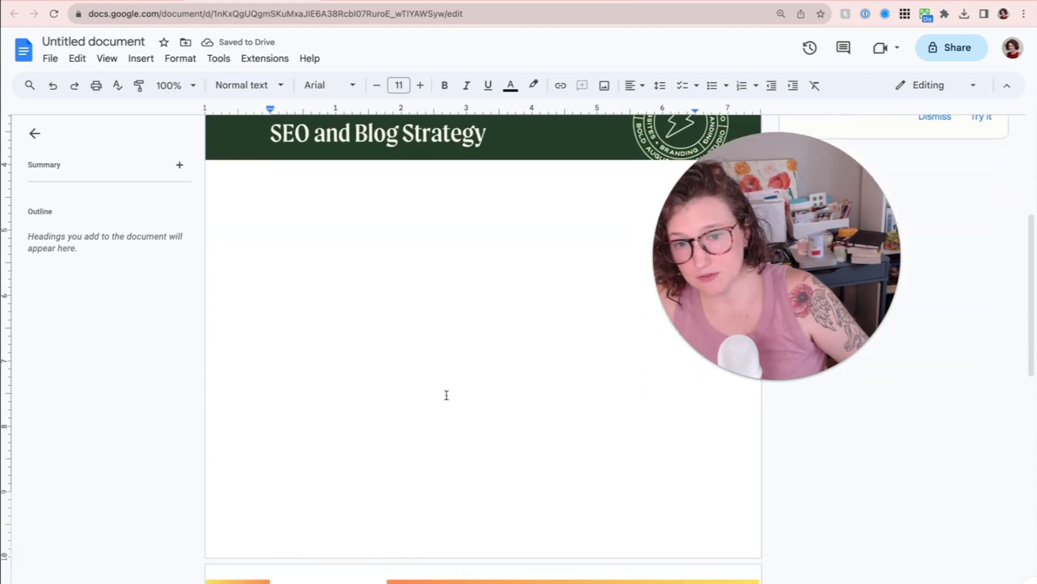
{"action": "scroll", "coordinate": [446, 395], "scroll_direction": "up", "scroll_amount": 5}
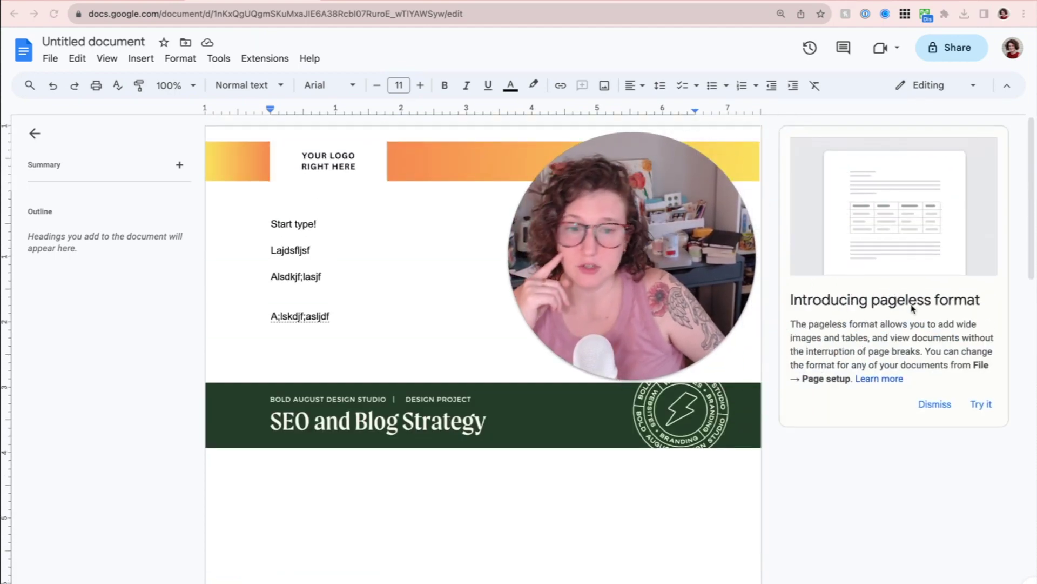
Switch the document to pageless format.
{"action": "left_click", "coordinate": [981, 406]}
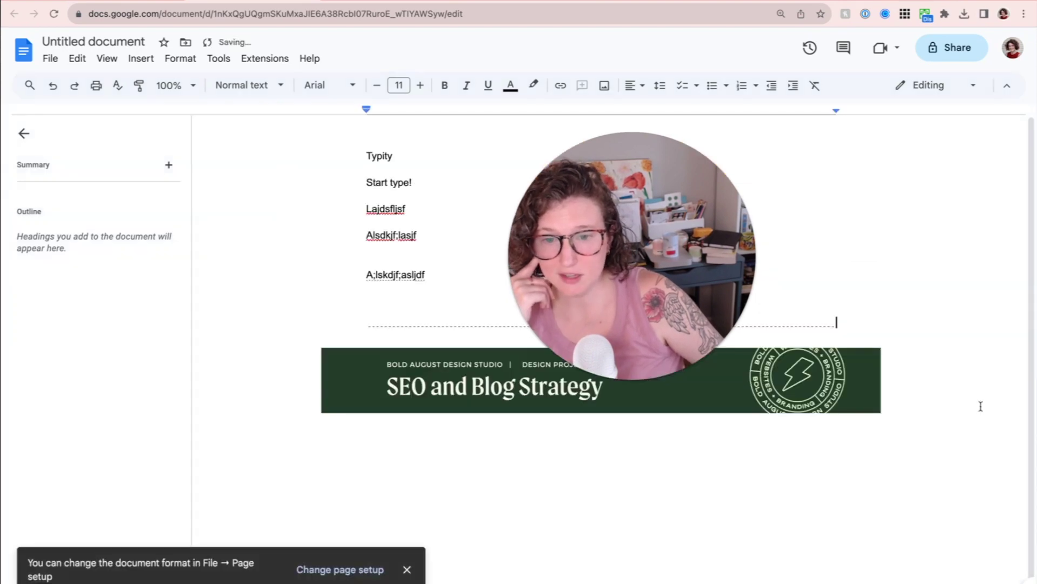
{"action": "scroll", "coordinate": [442, 249], "scroll_direction": "down", "scroll_amount": 1}
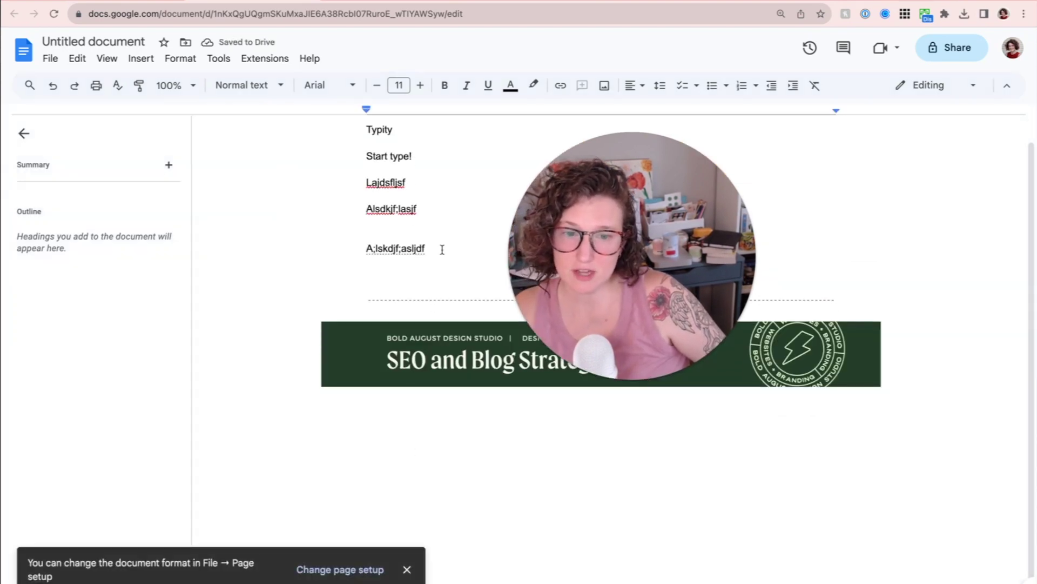
{"action": "right_click", "coordinate": [442, 249]}
{"action": "key", "text": "Escape"}
{"action": "scroll", "coordinate": [393, 218], "scroll_direction": "up", "scroll_amount": 1}
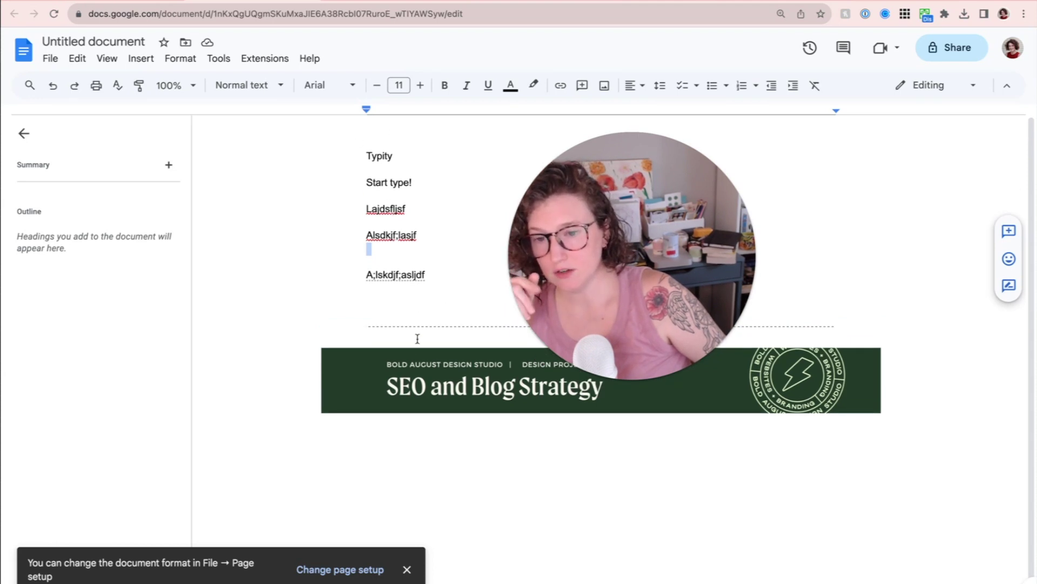
Move the SEO and Blog Strategy banner to the top and add a blank line above Typity.
{"action": "left_click", "coordinate": [416, 374]}
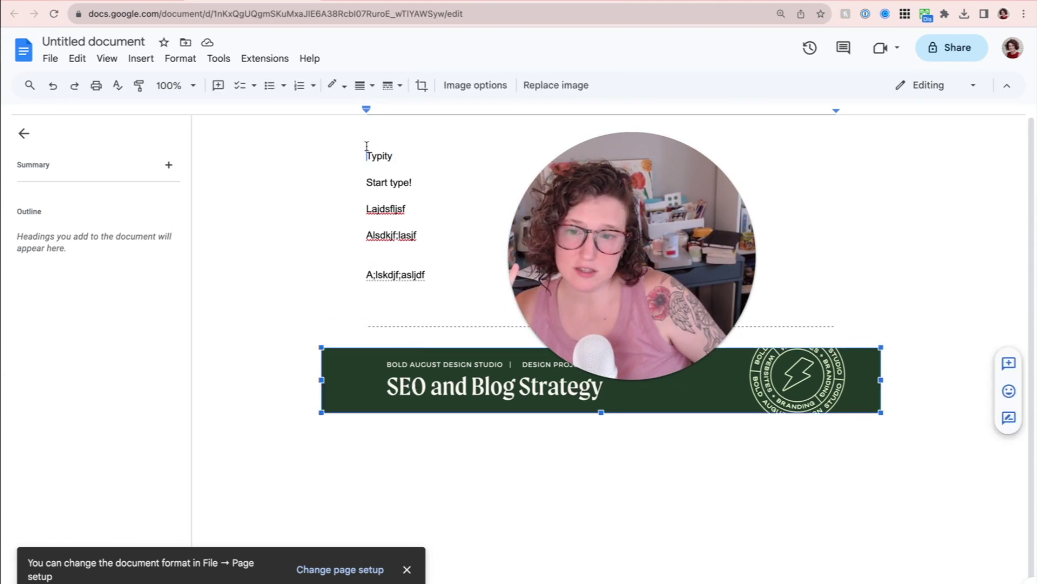
{"action": "left_click_drag", "start_coordinate": [366, 146], "coordinate": [364, 147]}
{"action": "left_click", "coordinate": [388, 227]}
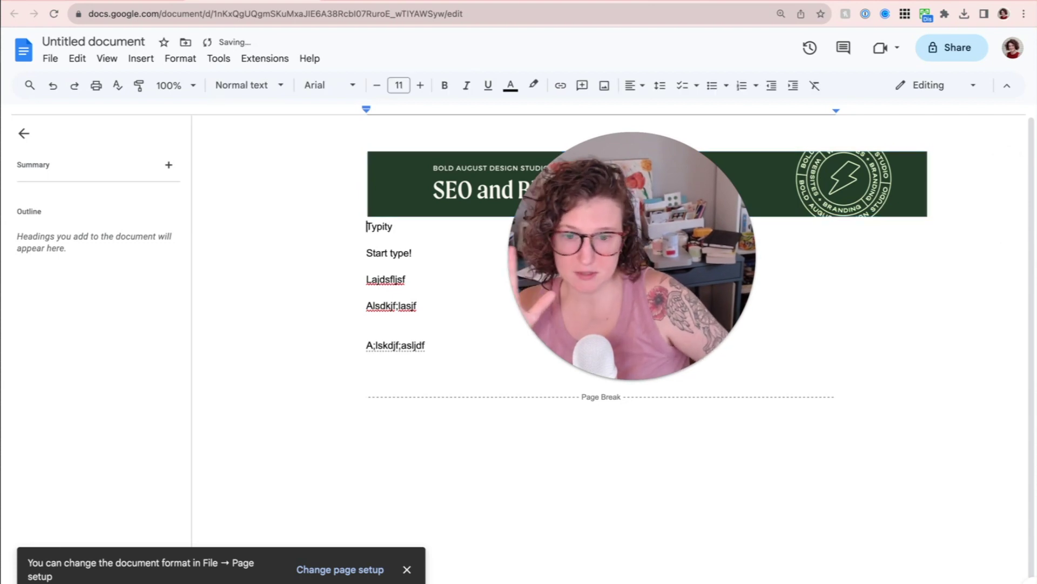
{"action": "key", "text": "Return"}
{"action": "scroll", "coordinate": [382, 294], "scroll_direction": "down", "scroll_amount": 1}
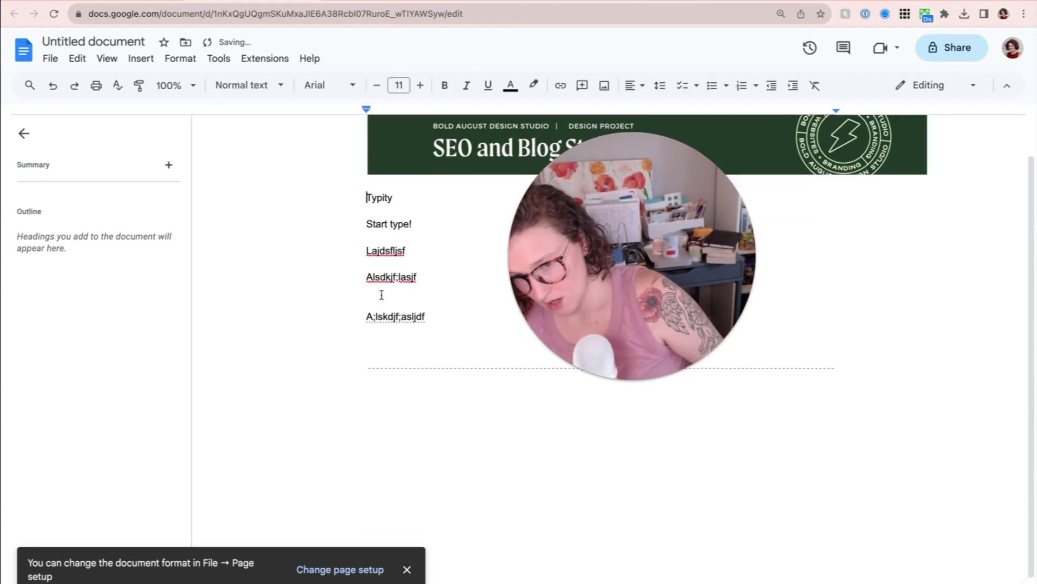
{"action": "scroll", "coordinate": [382, 295], "scroll_direction": "up", "scroll_amount": 1}
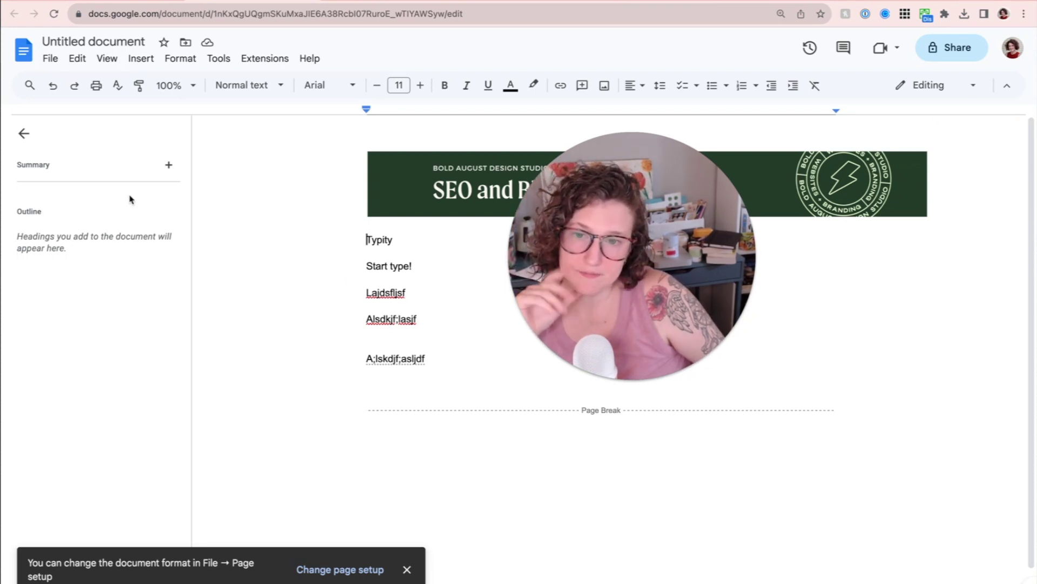
{"action": "left_click", "coordinate": [158, 4]}
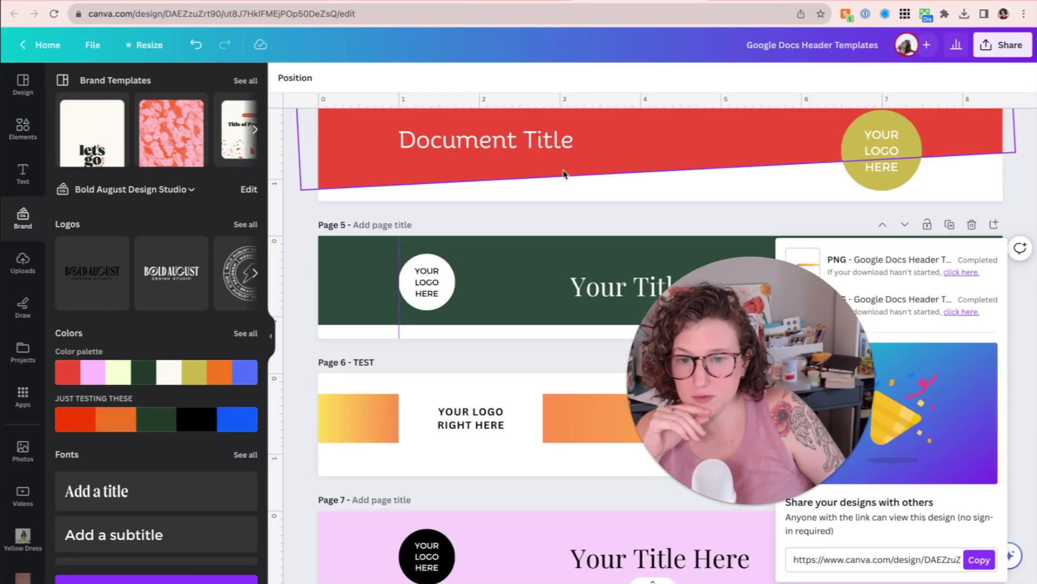
Scroll through the Google Docs Header Templates pages to view the Document Title and logo banners.
{"action": "scroll", "coordinate": [563, 174], "scroll_direction": "down", "scroll_amount": 15}
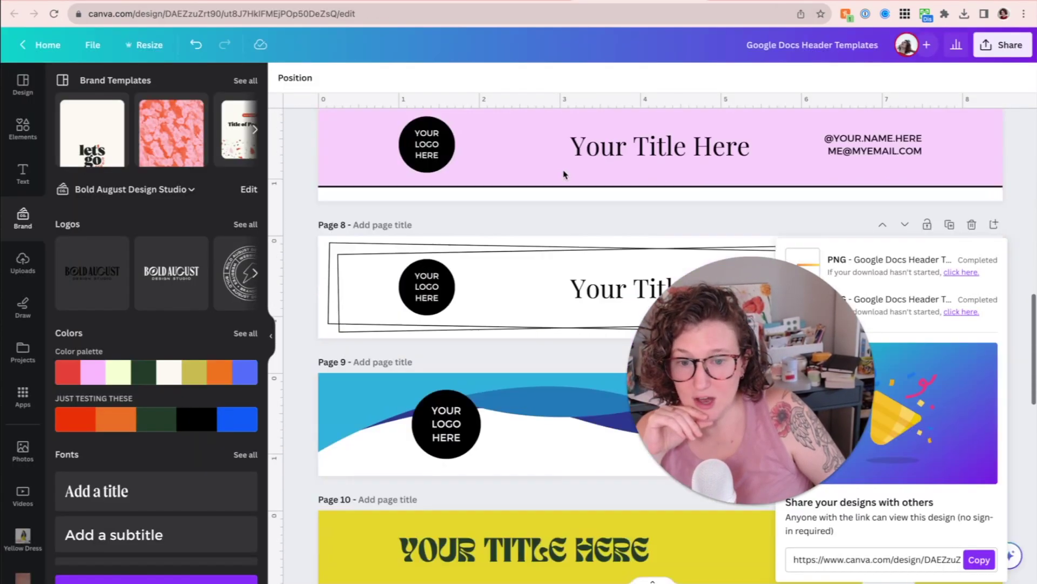
{"action": "scroll", "coordinate": [564, 174], "scroll_direction": "up", "scroll_amount": 10}
{"action": "scroll", "coordinate": [564, 174], "scroll_direction": "up", "scroll_amount": 12}
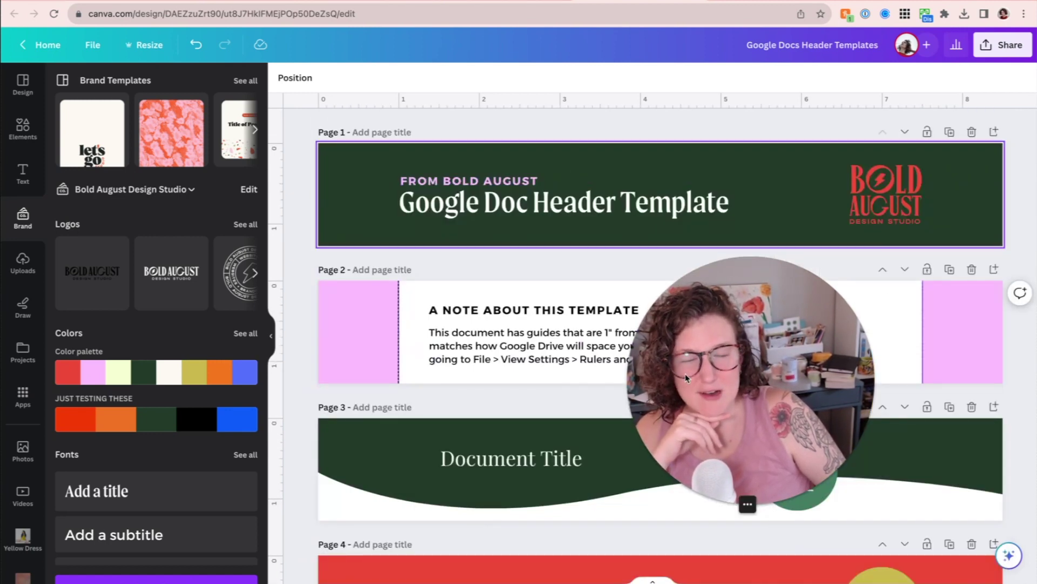
{"action": "scroll", "coordinate": [586, 311], "scroll_direction": "down", "scroll_amount": 5}
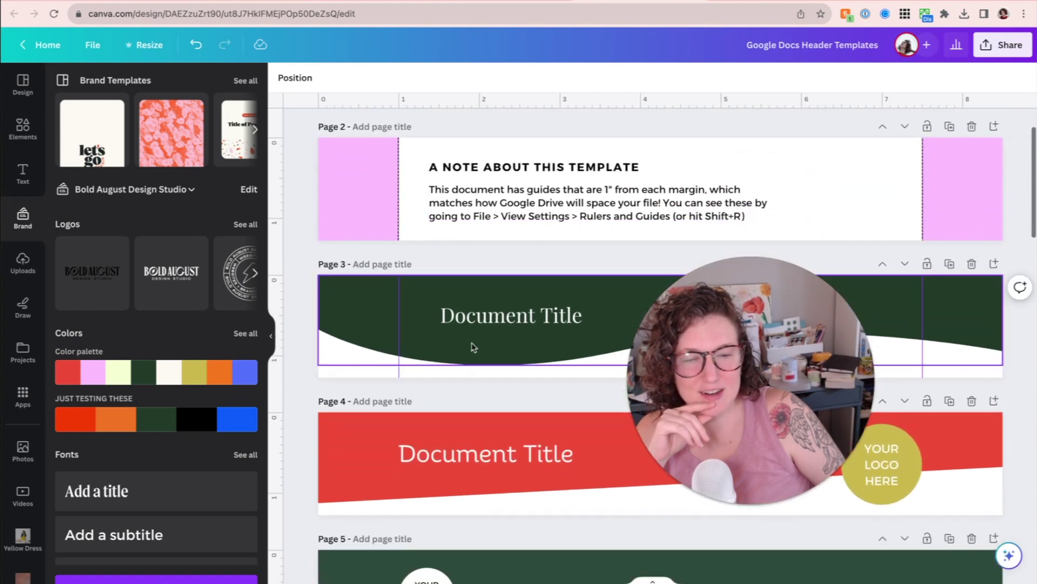